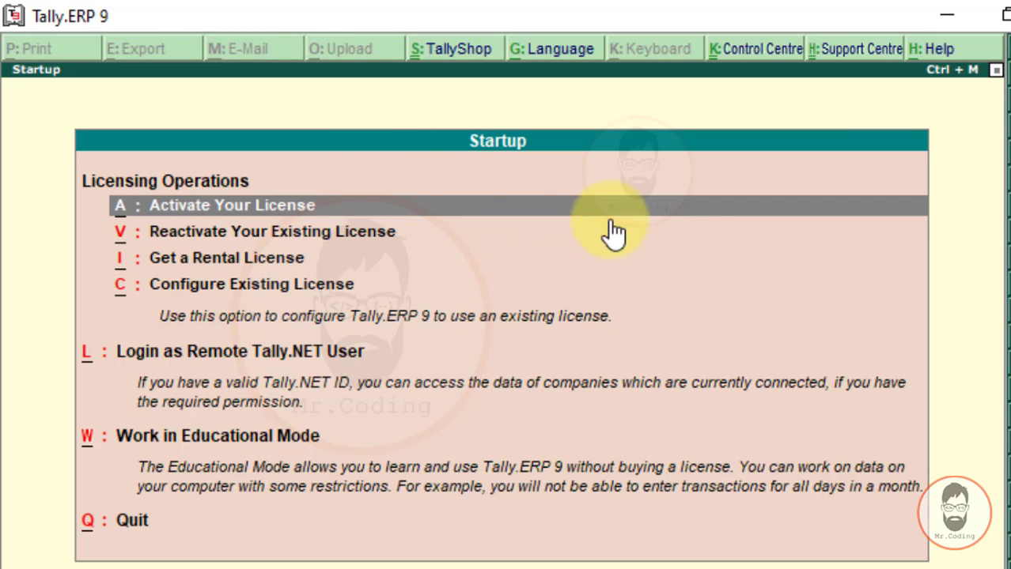
# Start working in Educational Mode and shut the loaded Mr Codings Ltd company, declining each backup offer.
pyautogui.press('w')
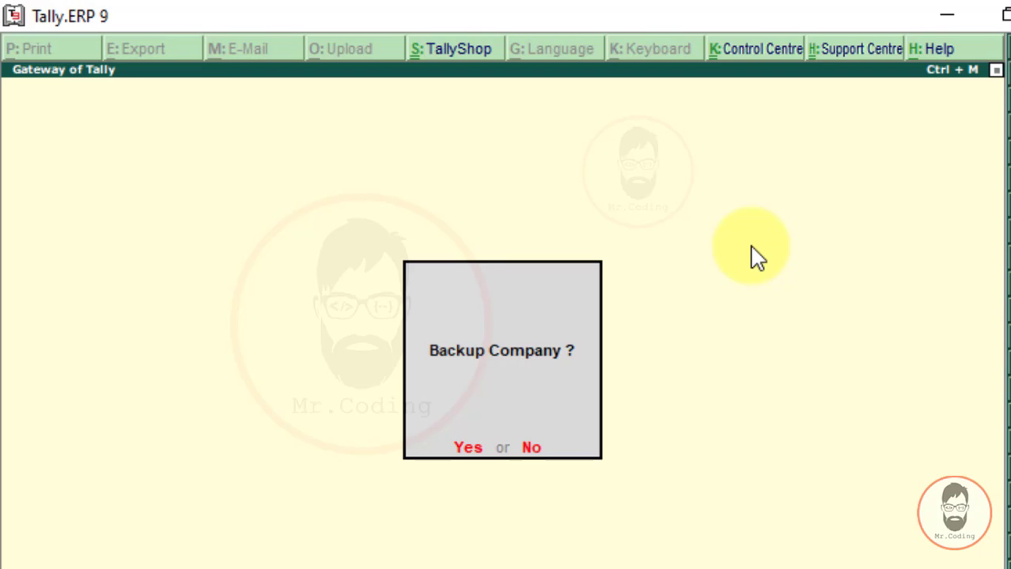
pyautogui.press('n')
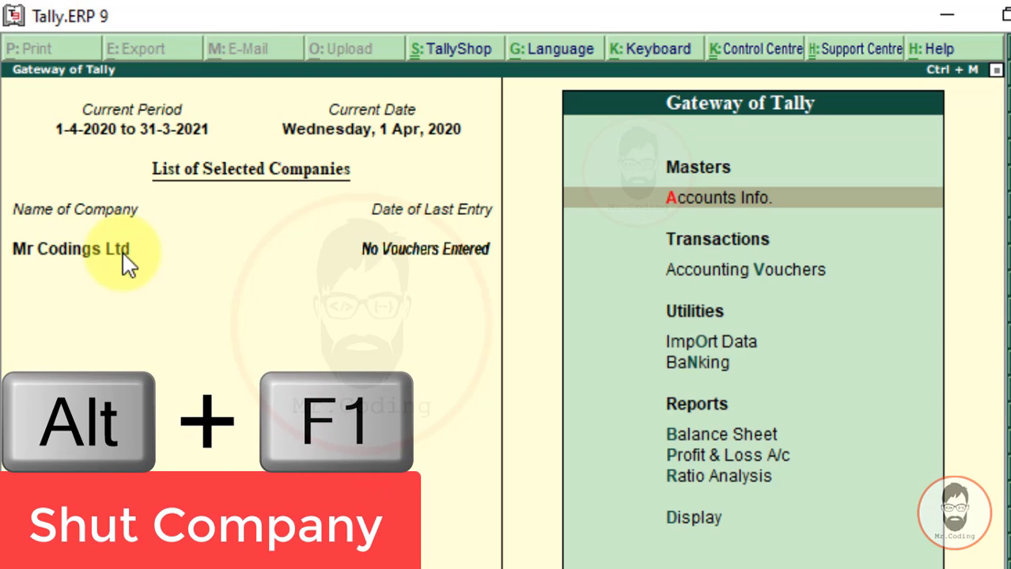
pyautogui.hotkey('alt', 'F1')
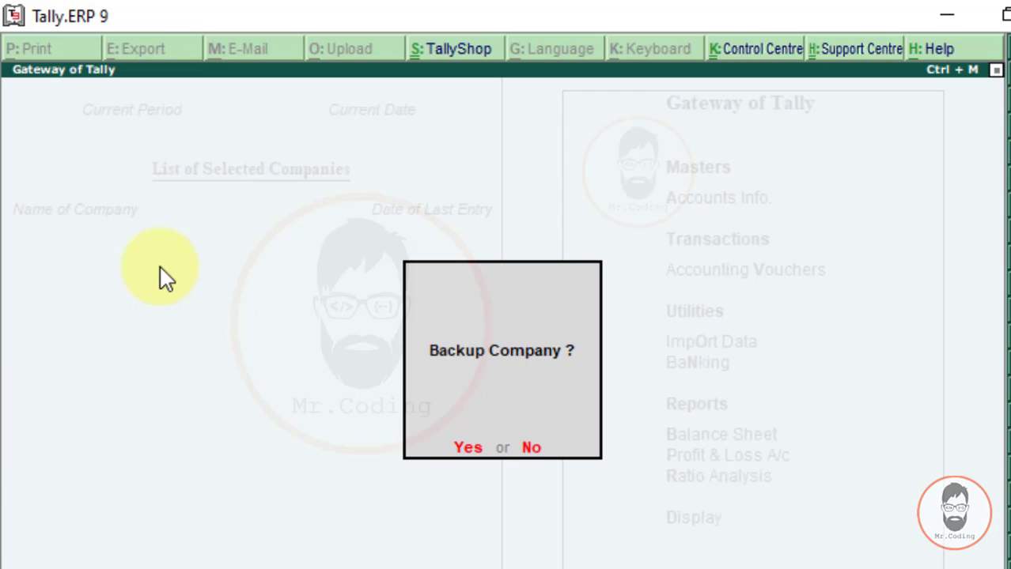
pyautogui.press('n')
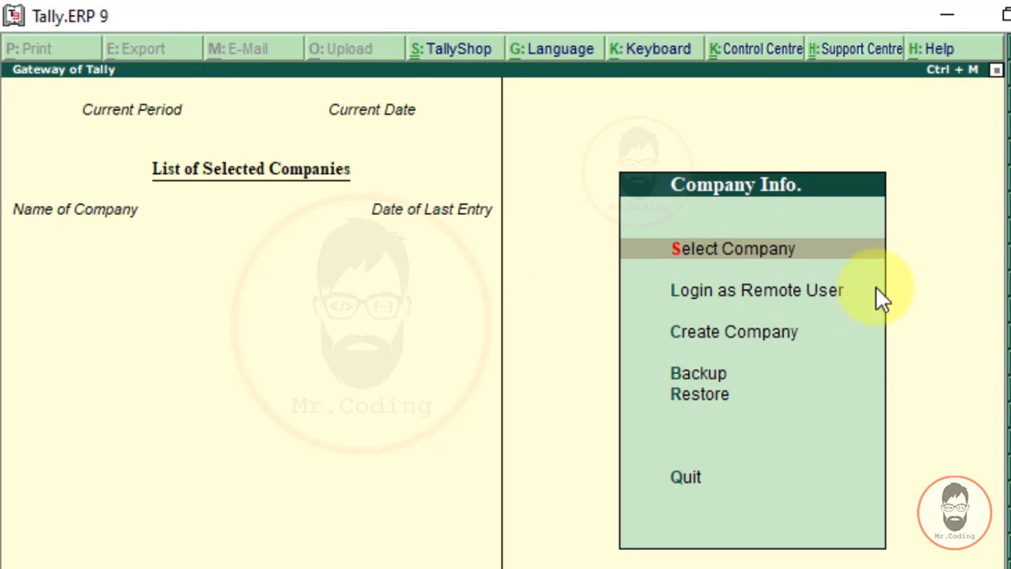
# Load the company Shivaji Infotech Pvt Ltd and decline the backup.
pyautogui.click(841, 242)
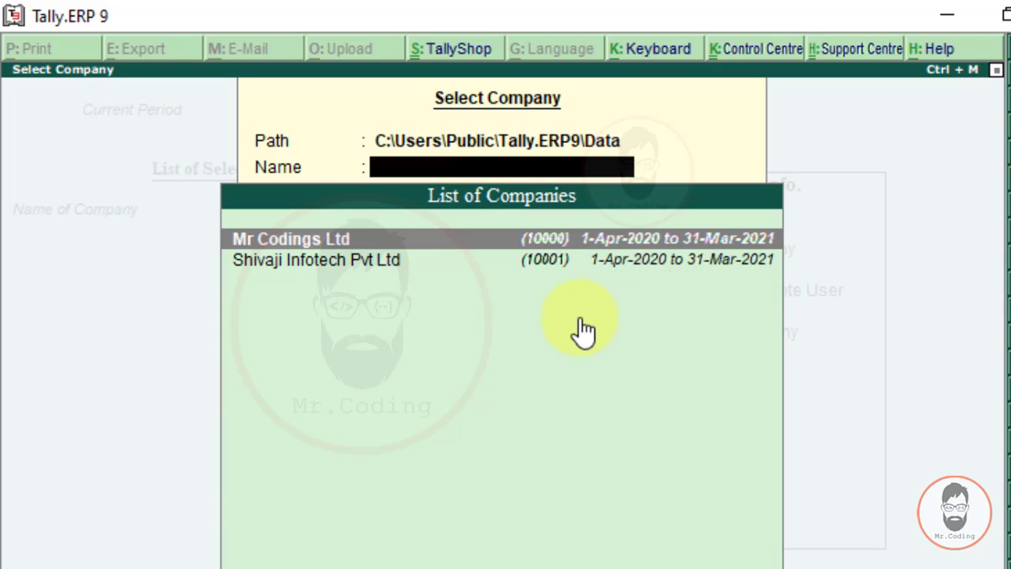
pyautogui.press('Down')
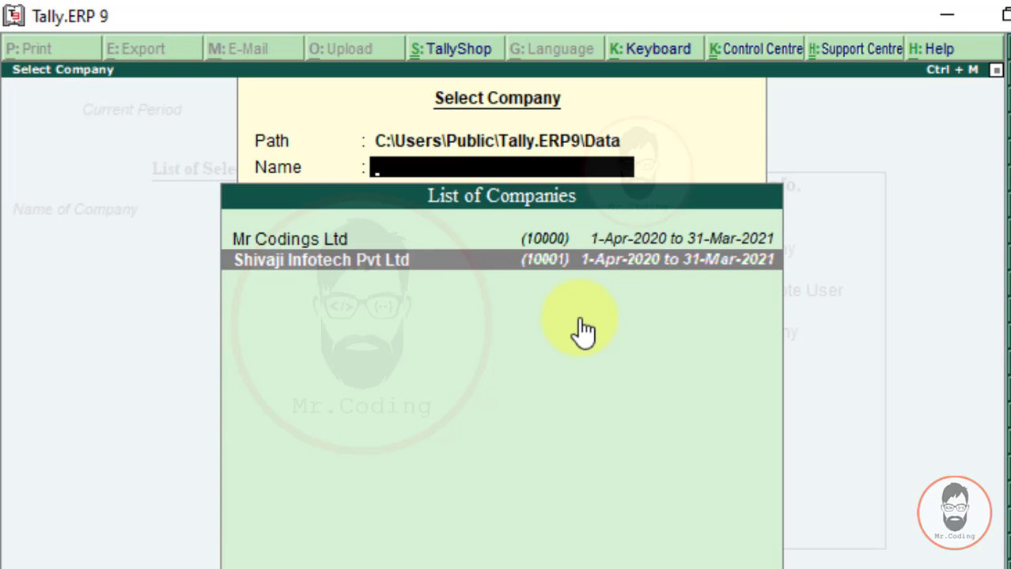
pyautogui.press('Return')
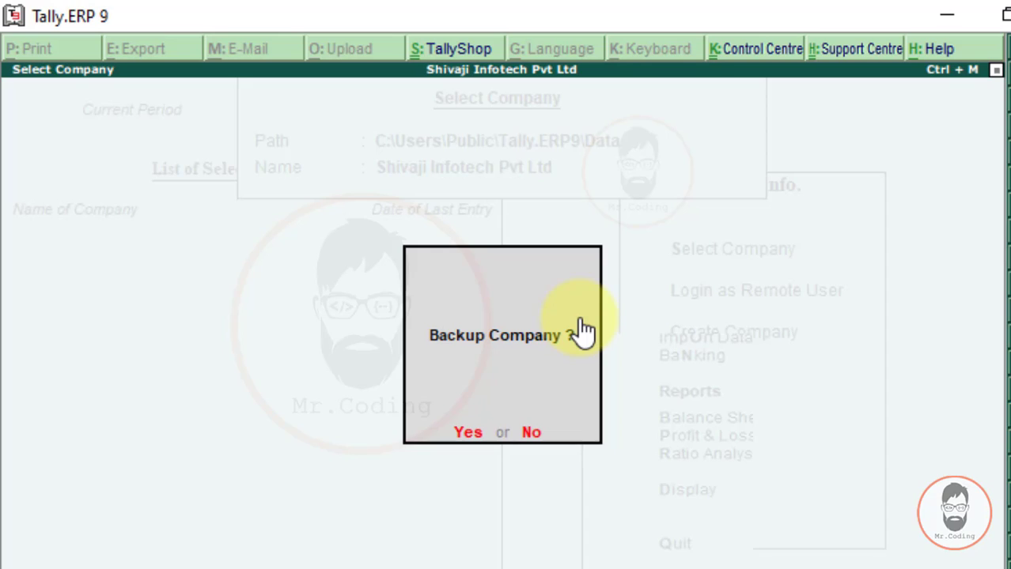
pyautogui.press('n')
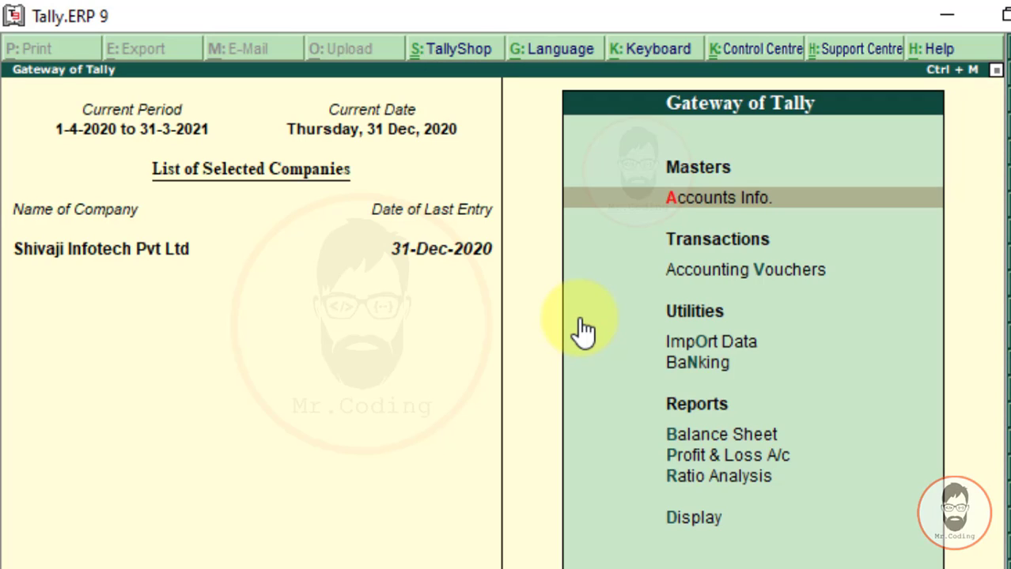
# Enter Accounting Vouchers and bring up the company's accounting features.
pyautogui.press('Down')
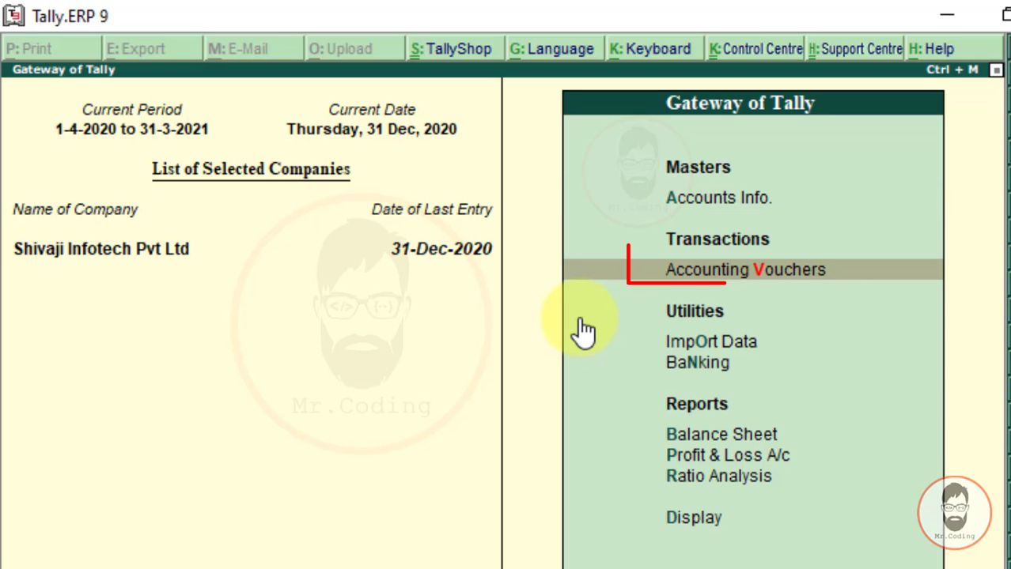
pyautogui.press('Return')
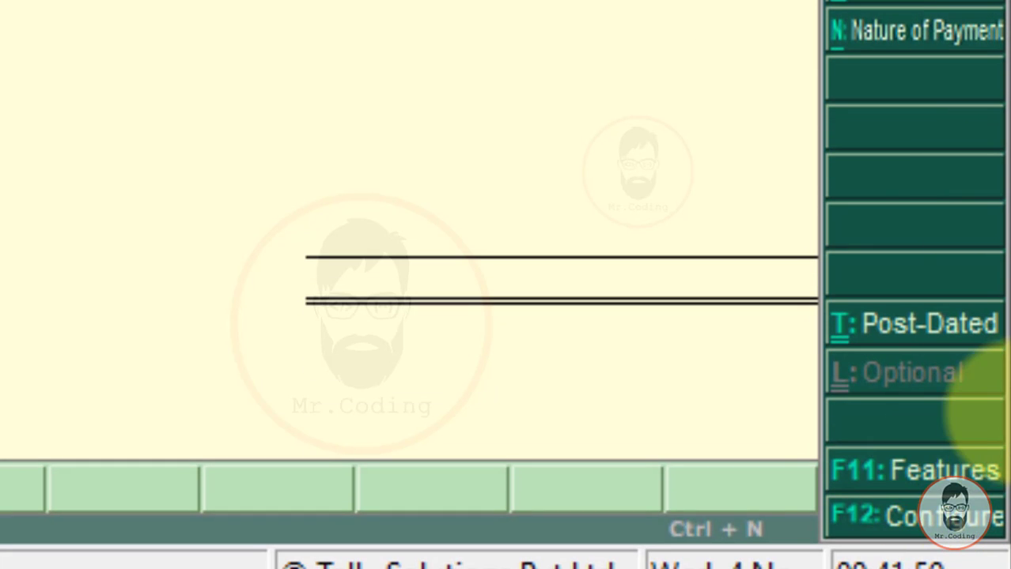
pyautogui.click(939, 473)
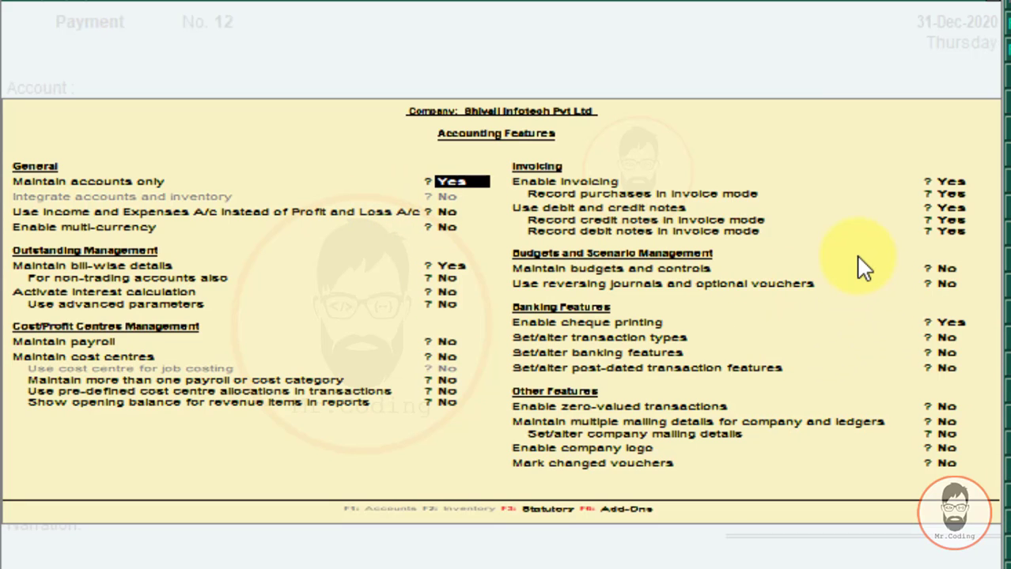
# Go through the accounting features, keep debit and credit notes and their invoice-mode recording set to Yes, and accept the settings.
pyautogui.press('Return')
pyautogui.press('Return')
pyautogui.press('Return')
pyautogui.press('Return')
pyautogui.press('Return')
pyautogui.press('Return')
pyautogui.press('Return')
pyautogui.press('Return')
pyautogui.press('Return')
pyautogui.press('Return')
pyautogui.press('Return')
pyautogui.press('Return')
pyautogui.press('Return')
pyautogui.press('Return')
pyautogui.press('Return')
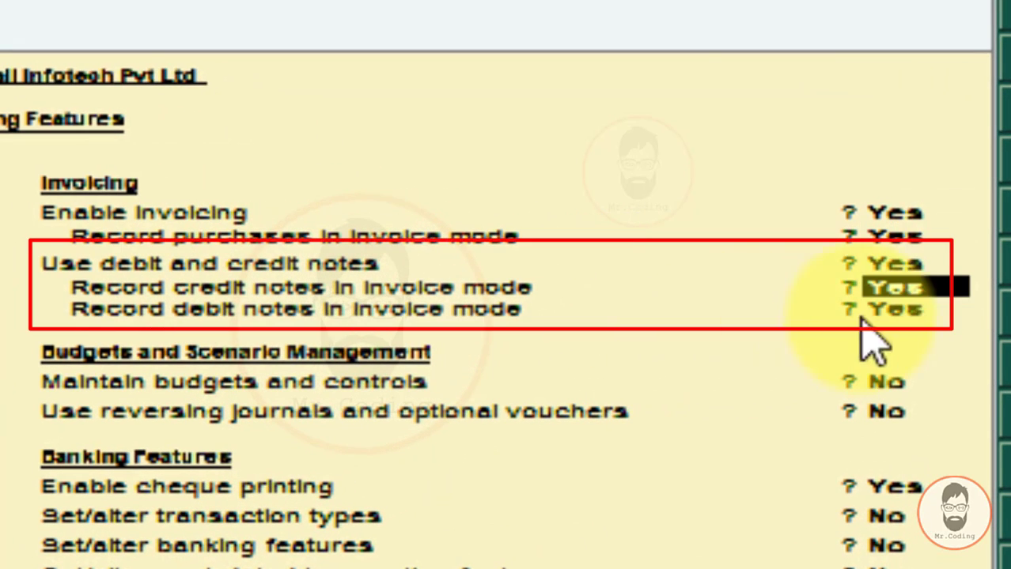
pyautogui.press('Up')
pyautogui.press('Up')
pyautogui.press('Down')
pyautogui.press('Down')
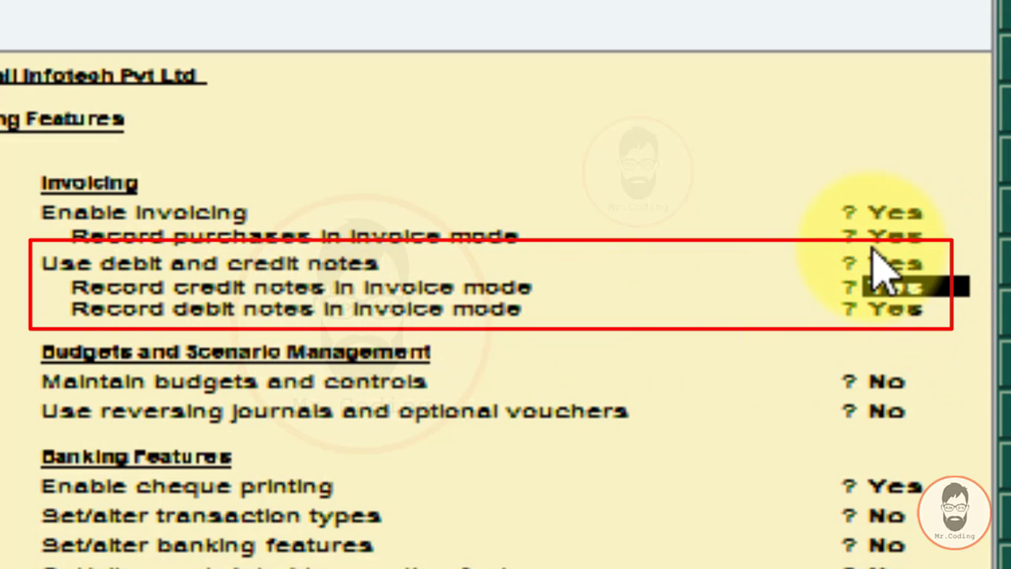
pyautogui.press('Return')
pyautogui.press('Return')
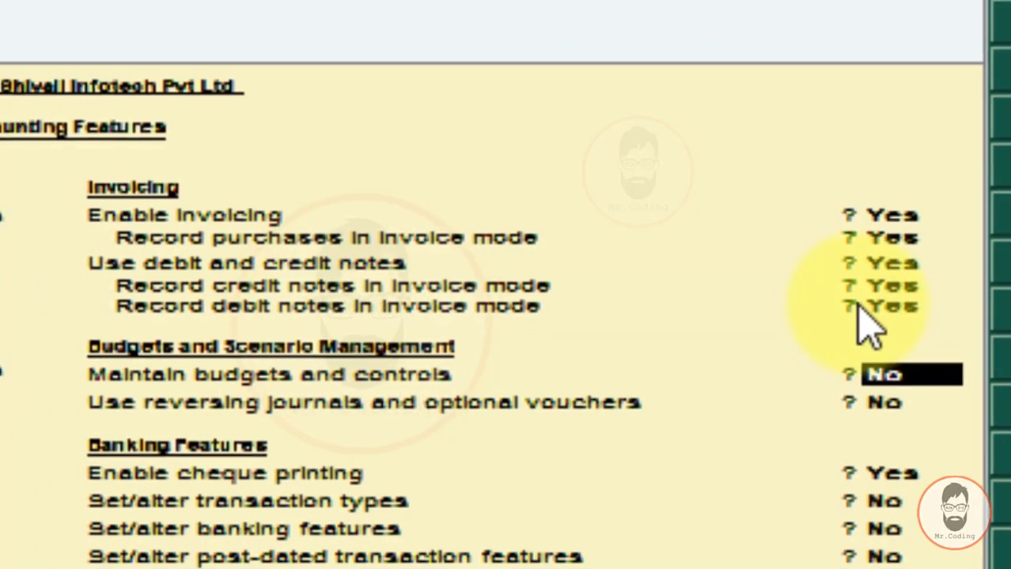
pyautogui.press('Return')
pyautogui.press('Return')
pyautogui.press('Return')
pyautogui.press('Return')
pyautogui.press('Return')
pyautogui.press('Return')
pyautogui.press('Return')
pyautogui.press('Return')
pyautogui.press('Return')
pyautogui.press('Return')
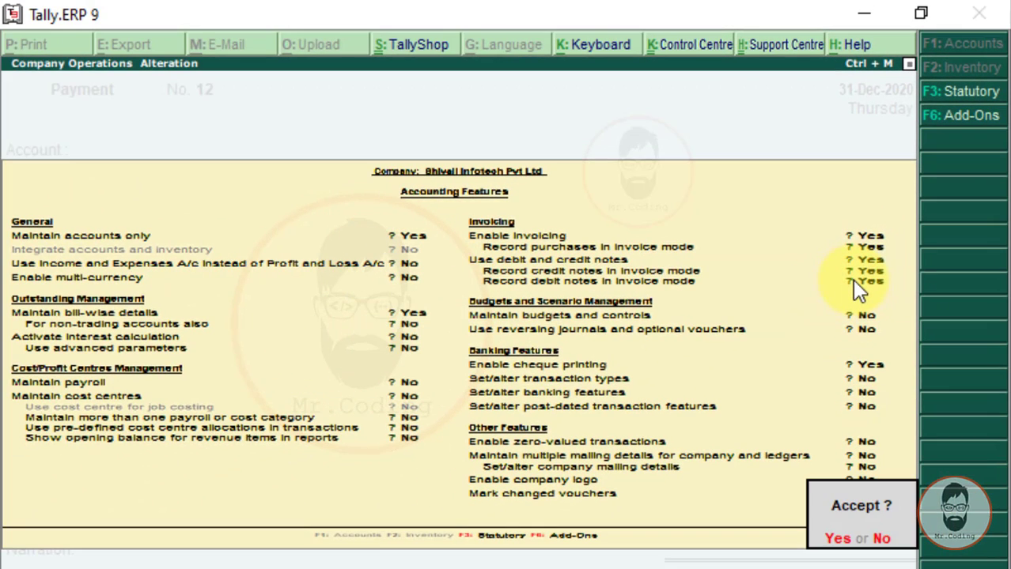
pyautogui.press('Return')
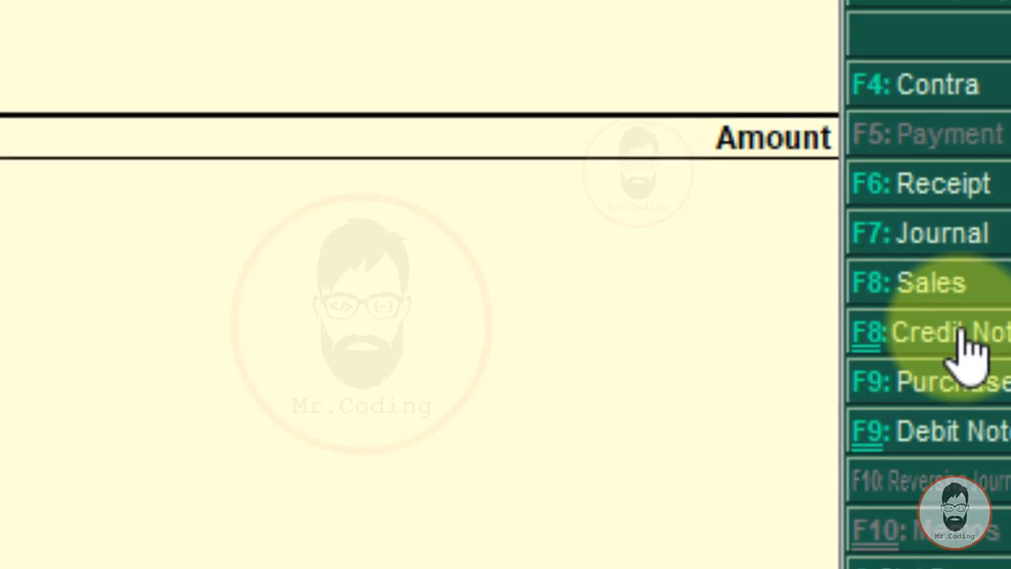
# Start a Credit Note voucher and put it in invoice mode.
pyautogui.click(963, 336)
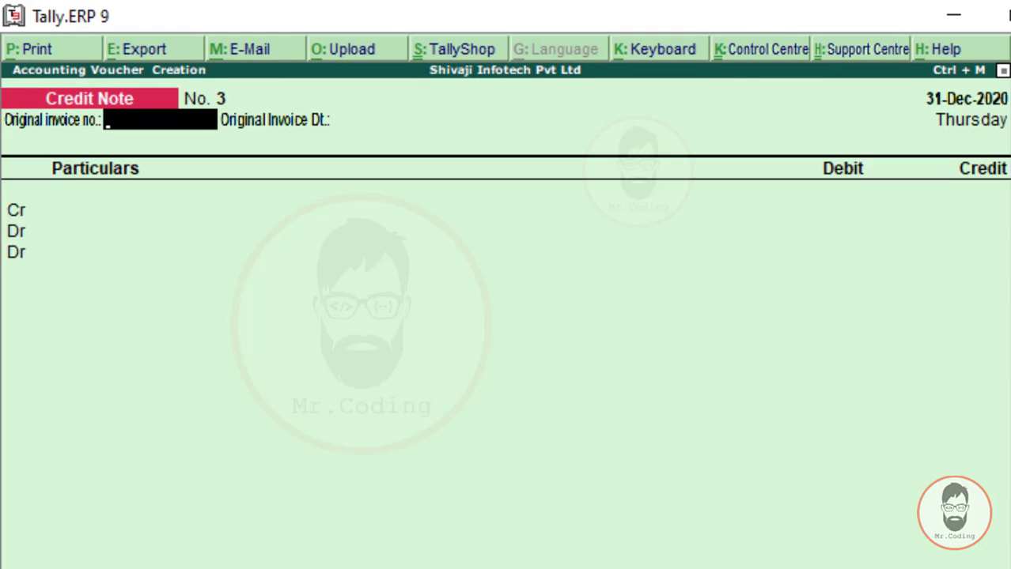
pyautogui.hotkey('ctrl', 'v')
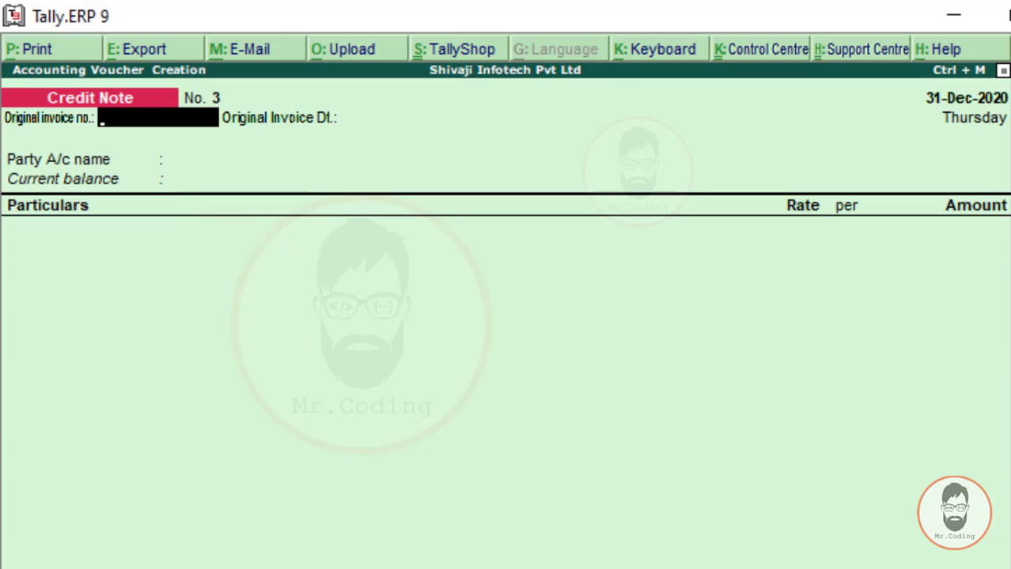
# Switch to the Word document and examine the first sales return exercise with its original invoice details.
pyautogui.hotkey('alt', 'Tab')
pyautogui.scroll(-2, 400, 360)
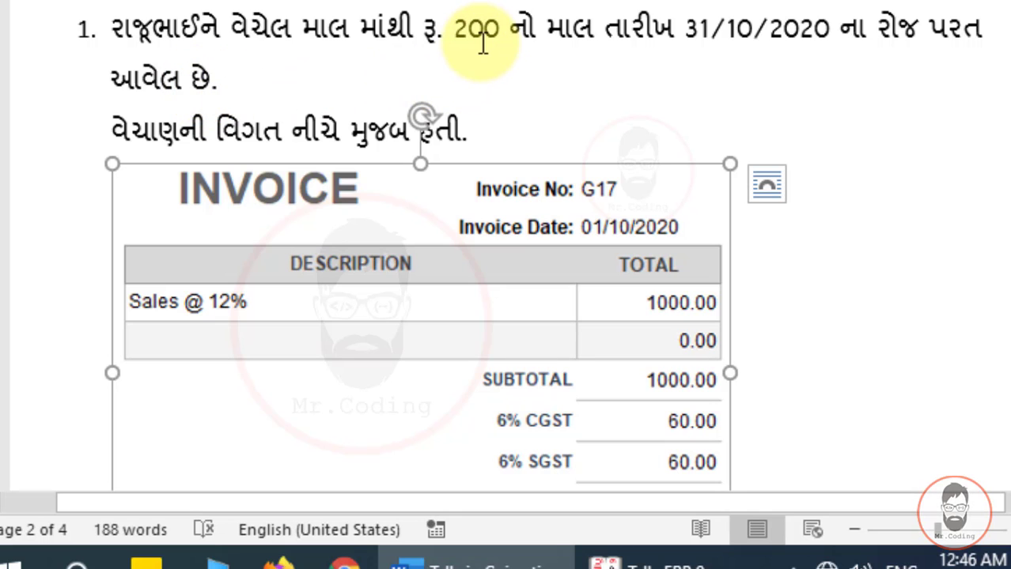
pyautogui.scroll(-1, 473, 41)
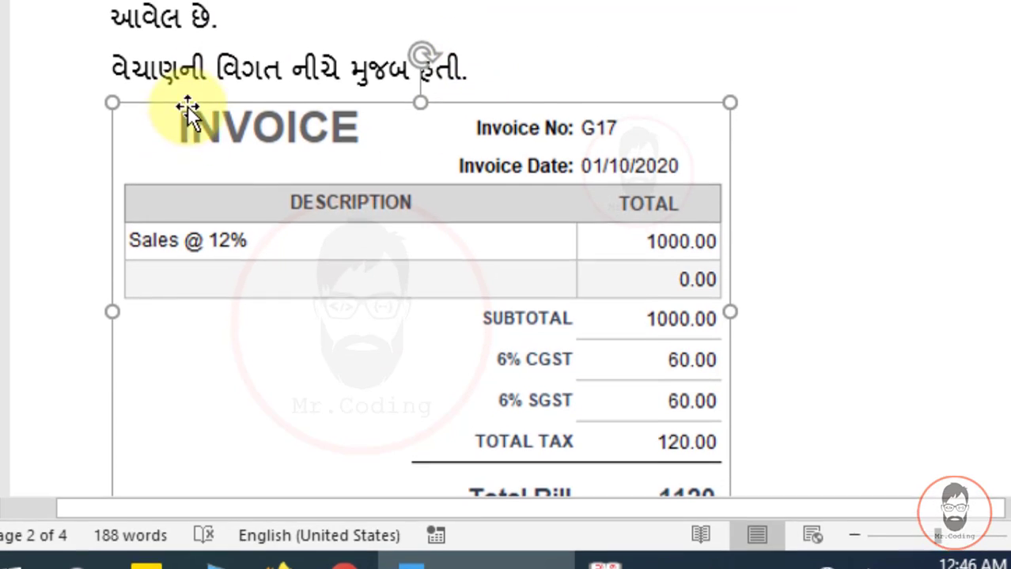
pyautogui.scroll(-5, 697, 283)
pyautogui.scroll(3, 531, 465)
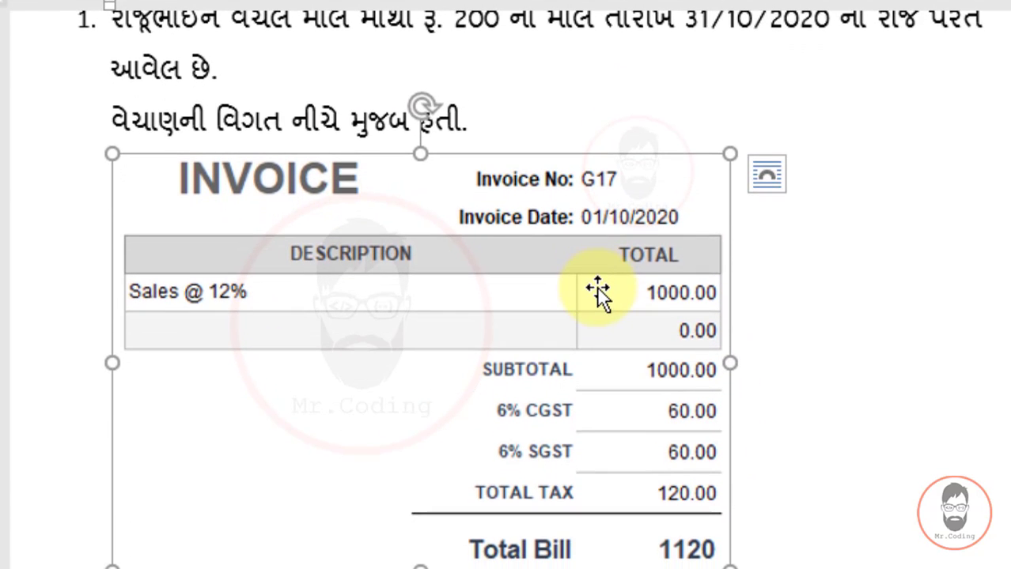
pyautogui.scroll(2, 599, 294)
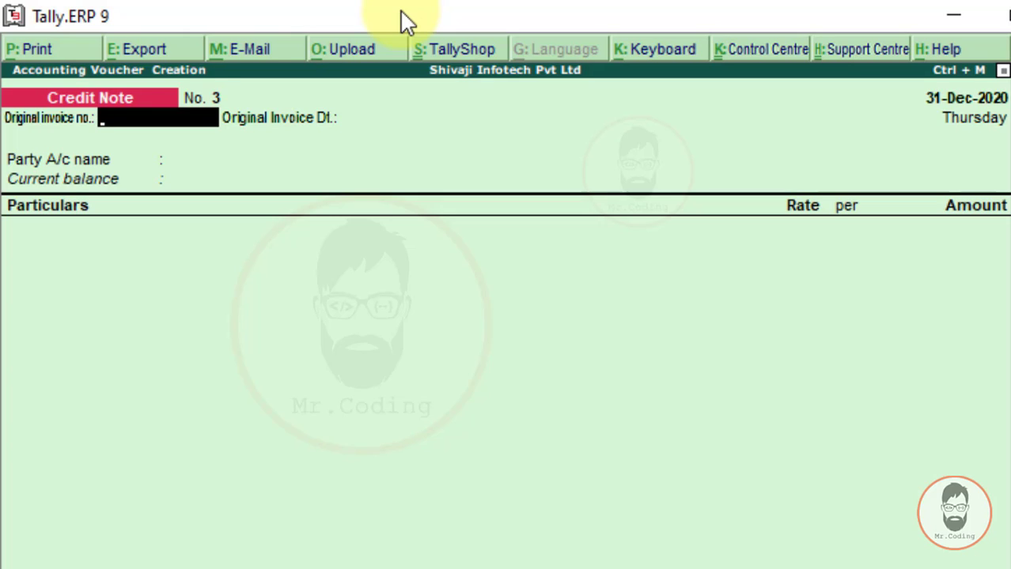
# Set the credit note's voucher date to 31-10-2020 in Tally.ERP 9.
pyautogui.press('F2')
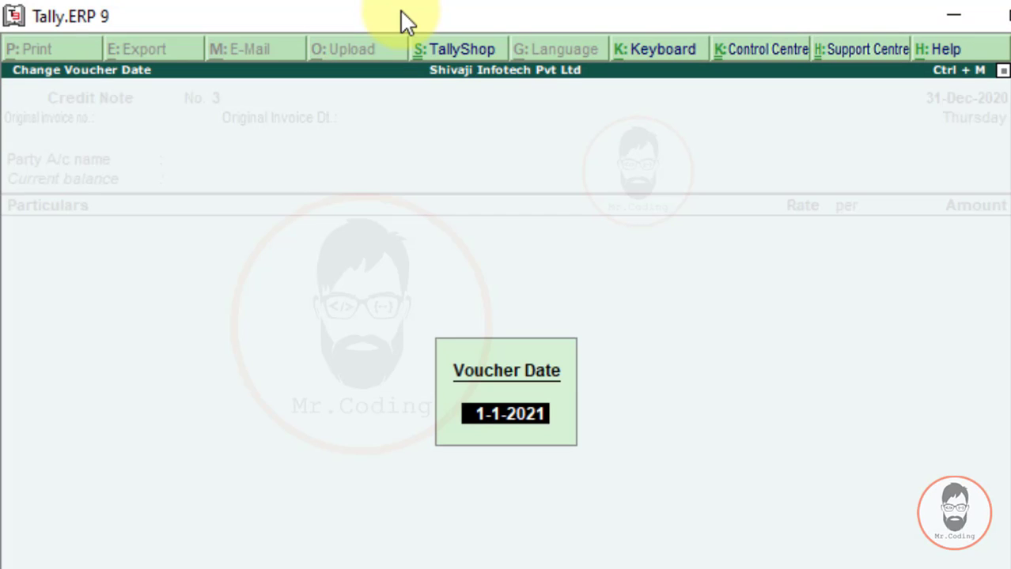
pyautogui.write('31-10-')
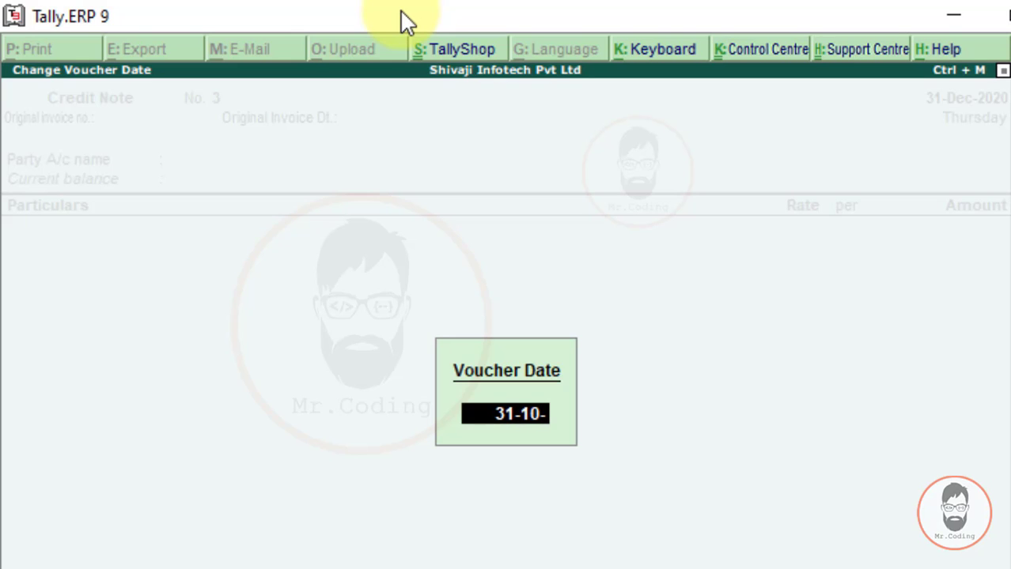
pyautogui.write('2020')
pyautogui.press('Return')
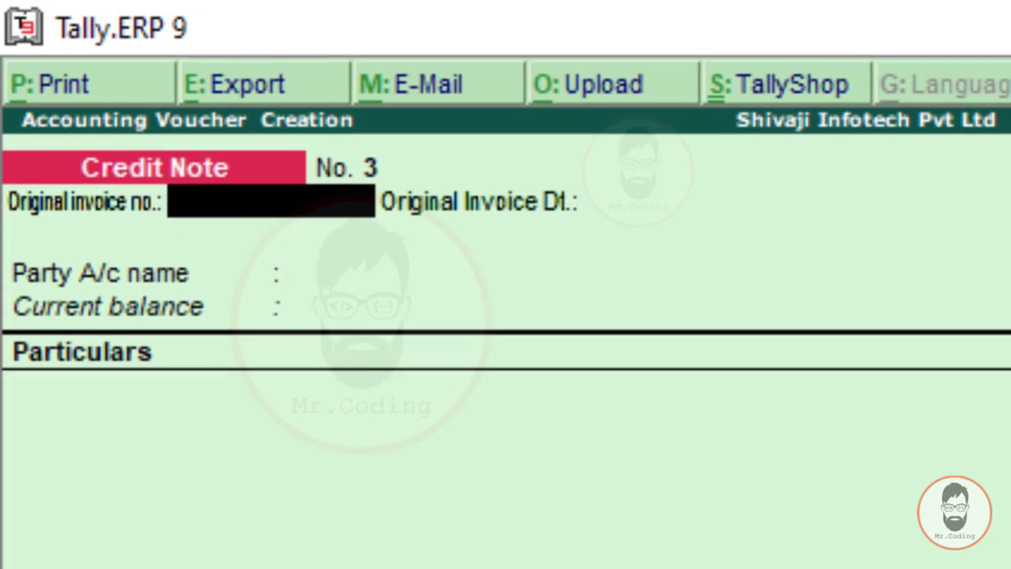
# Check the invoice in the Word document and enter G 17 as original invoice number and 01-10-2020 as its date in Tally.
pyautogui.hotkey('alt', 'Tab')
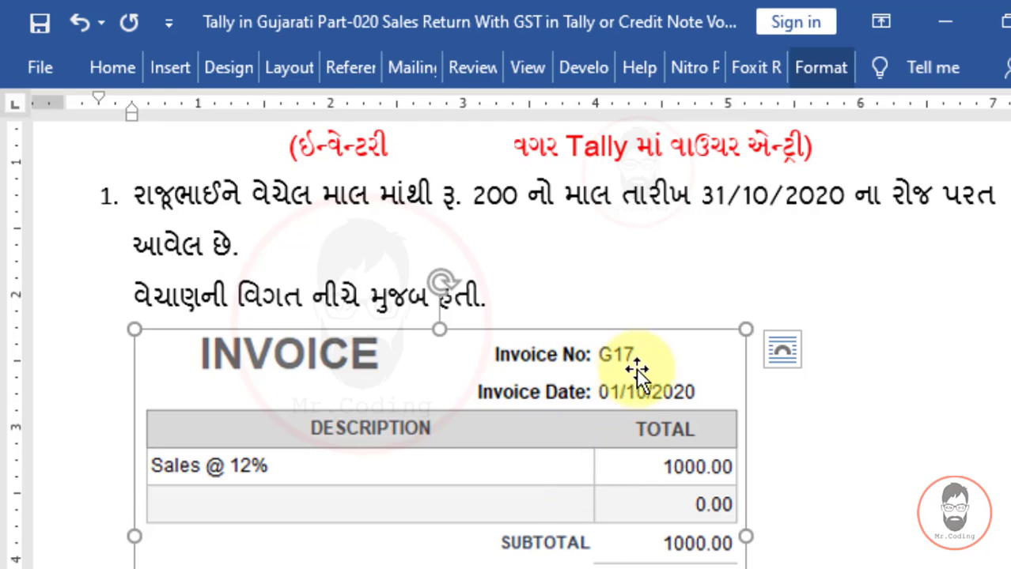
pyautogui.hotkey('alt', 'Tab')
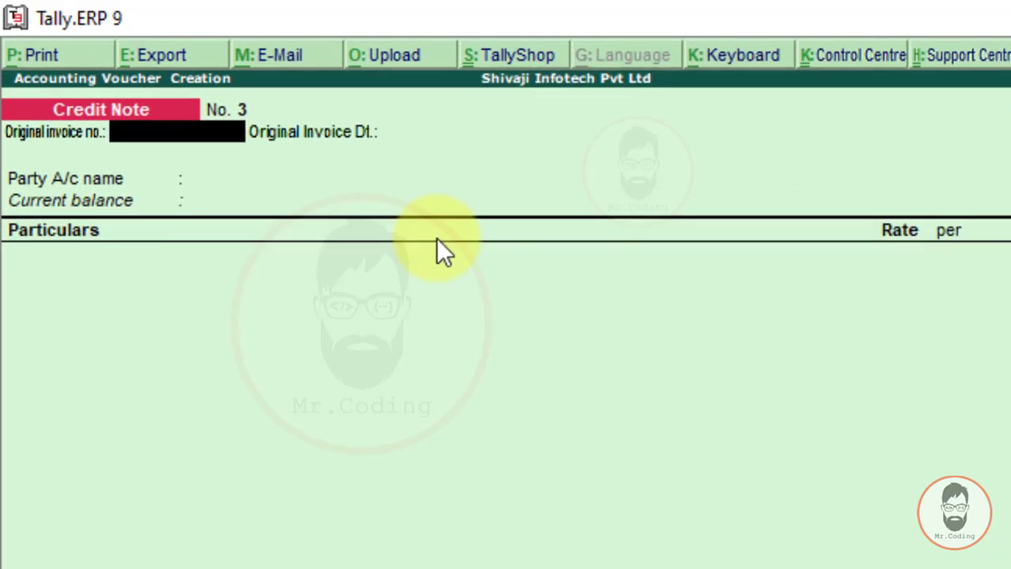
pyautogui.write('G 17')
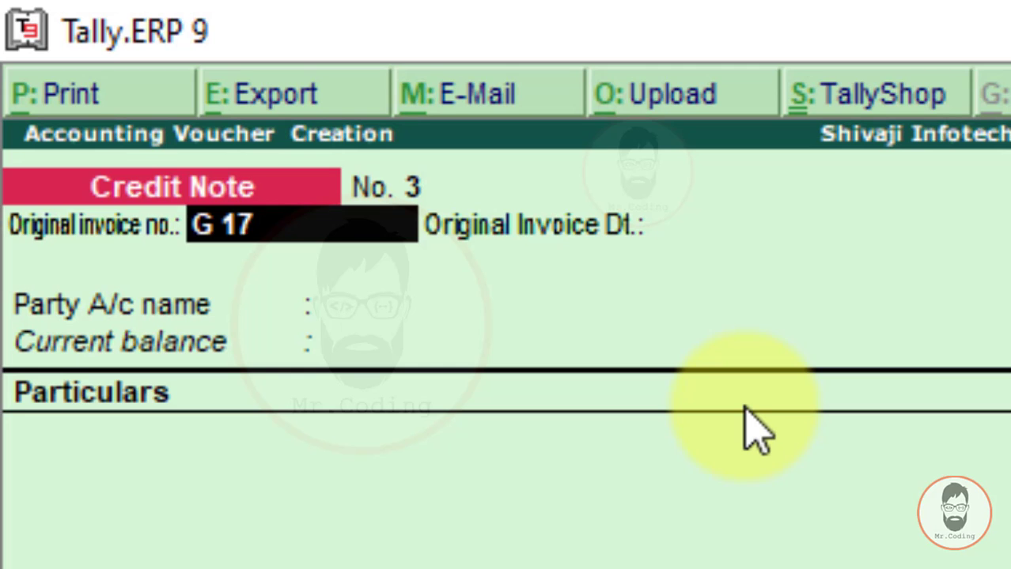
pyautogui.press('Return')
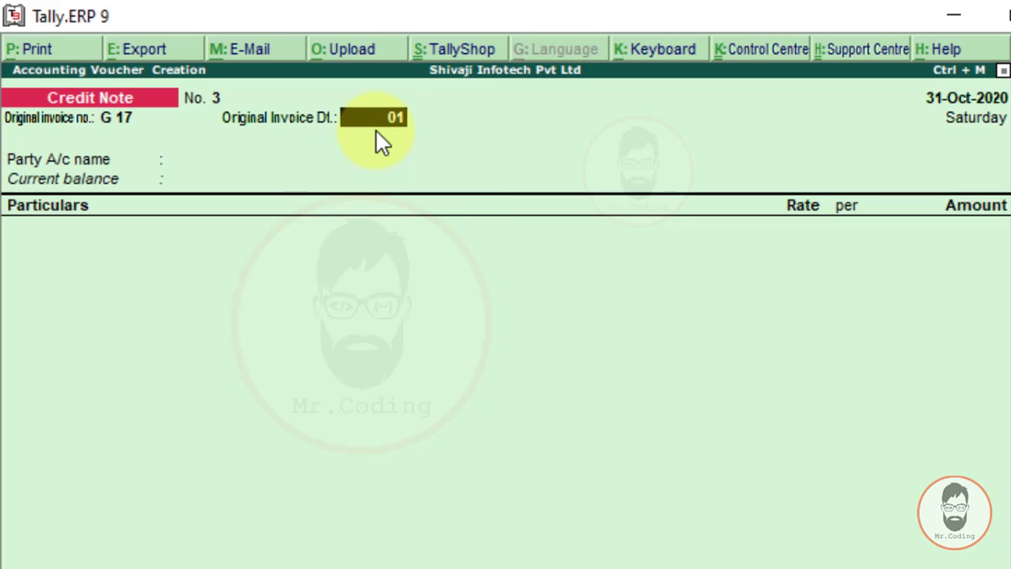
pyautogui.write('-10-2020')
pyautogui.press('Return')
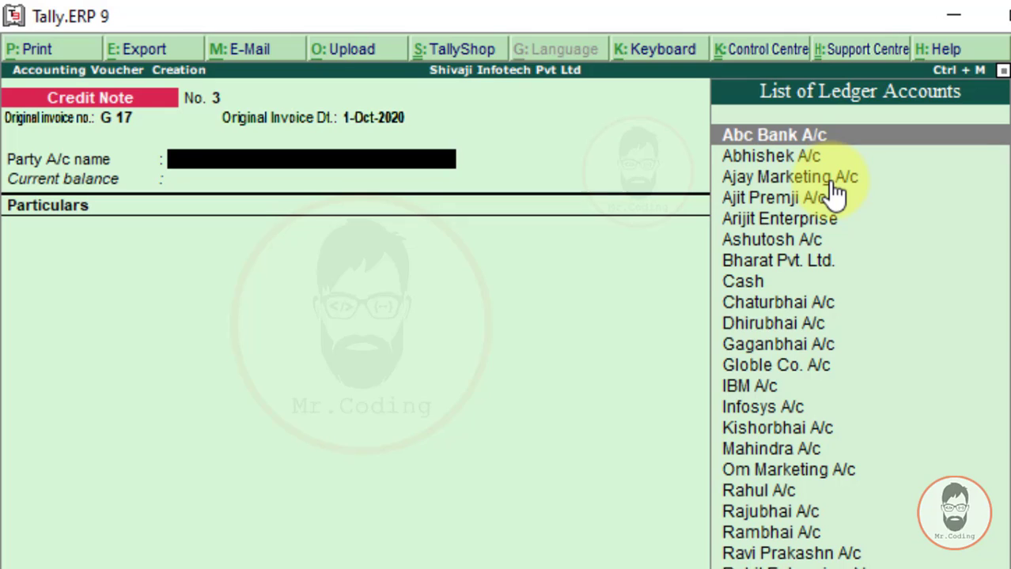
# Choose the ledger of the customer named in the exercise as the party account and accept the party details left blank.
pyautogui.write('R')
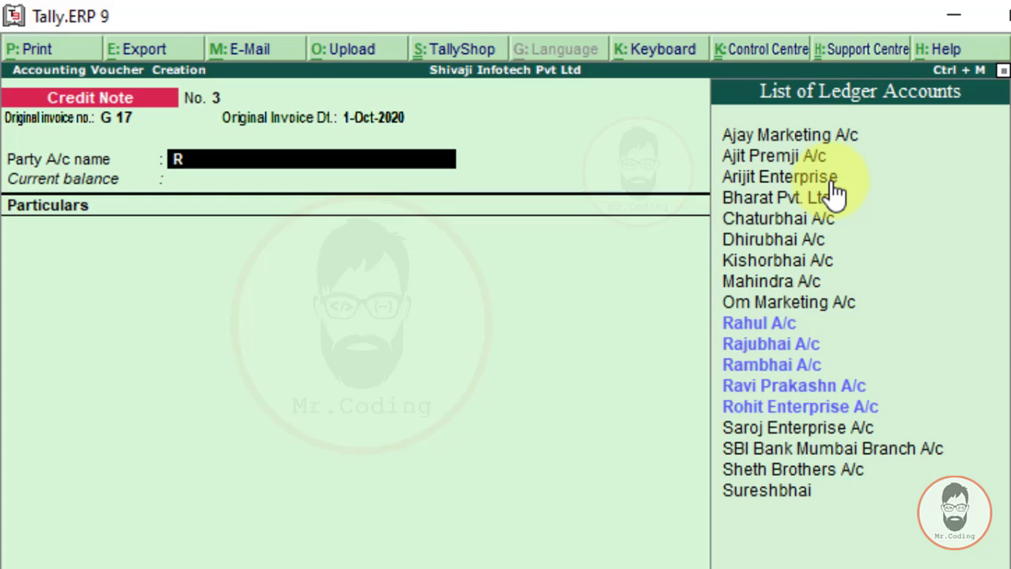
pyautogui.press('Down')
pyautogui.press('Down')
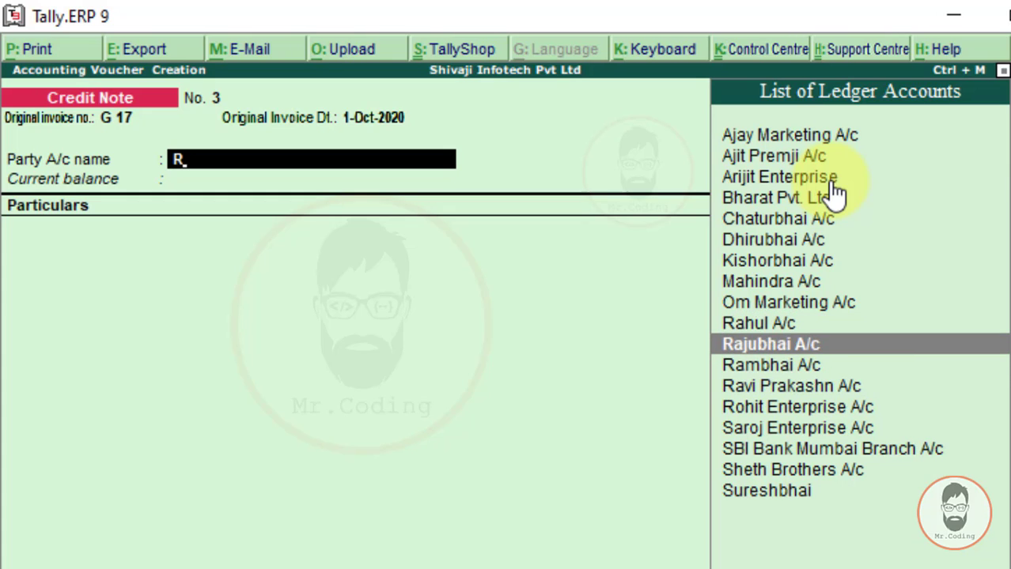
pyautogui.press('Return')
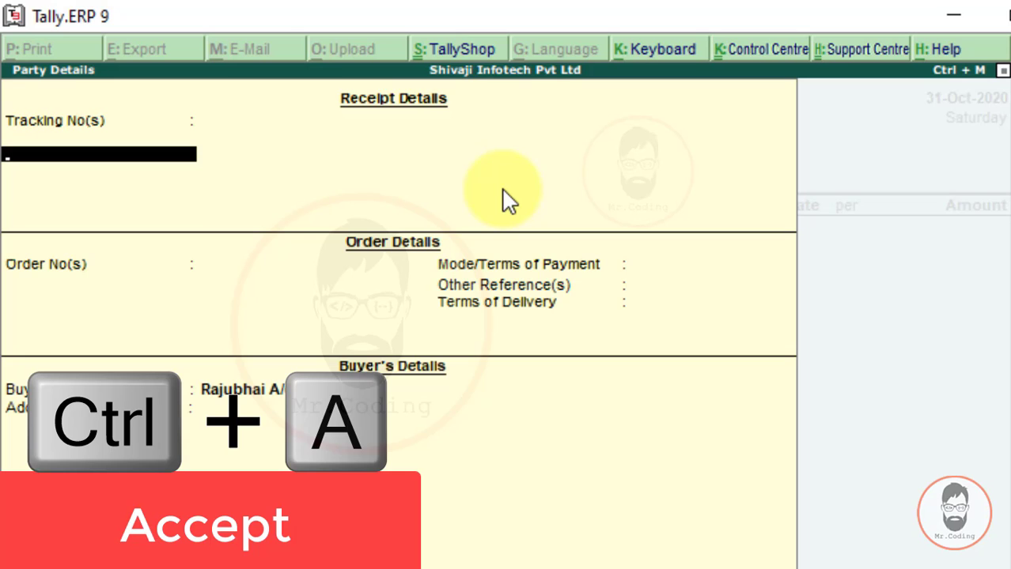
pyautogui.hotkey('ctrl', 'a')
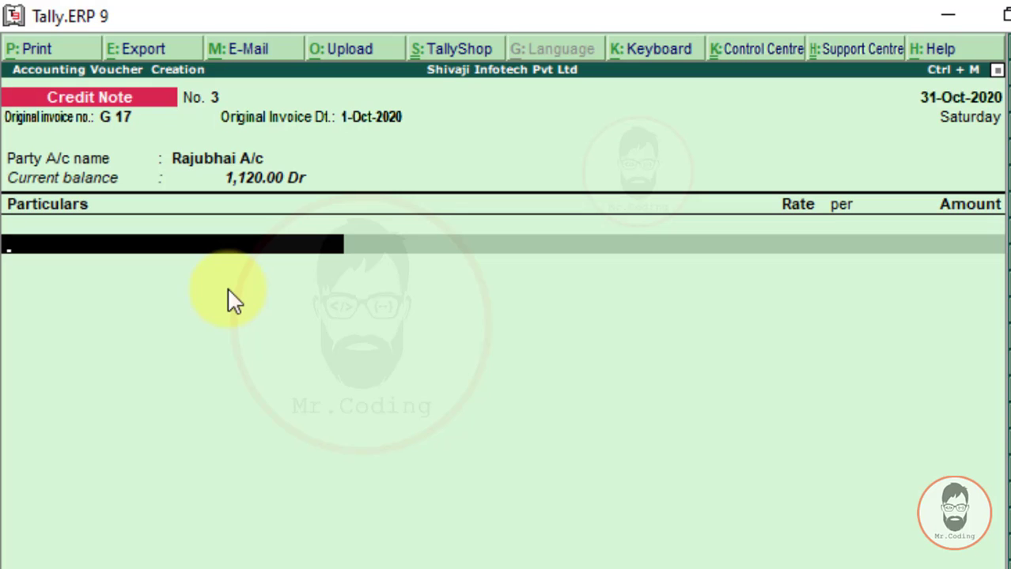
# Create a new ledger named Sales Return @ 12% under Sales Accounts, with the type of ledger Not Applicable.
pyautogui.write('S')
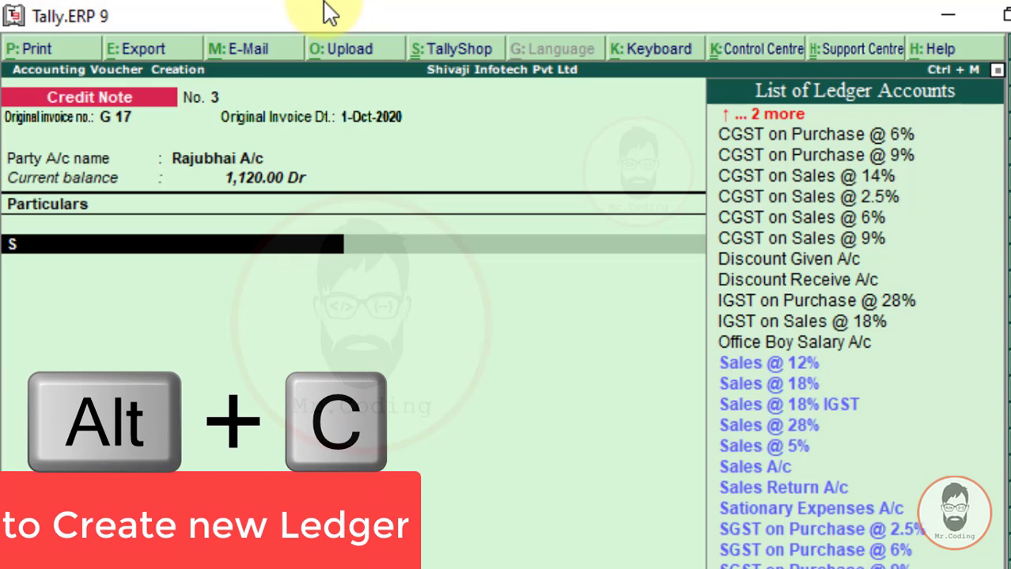
pyautogui.hotkey('alt', 'c')
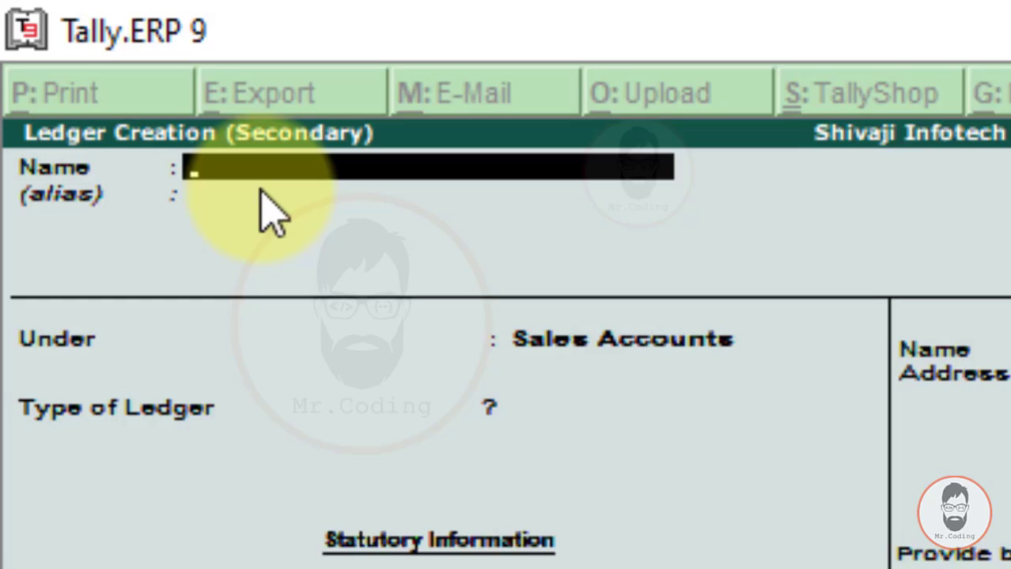
pyautogui.write('Sa')
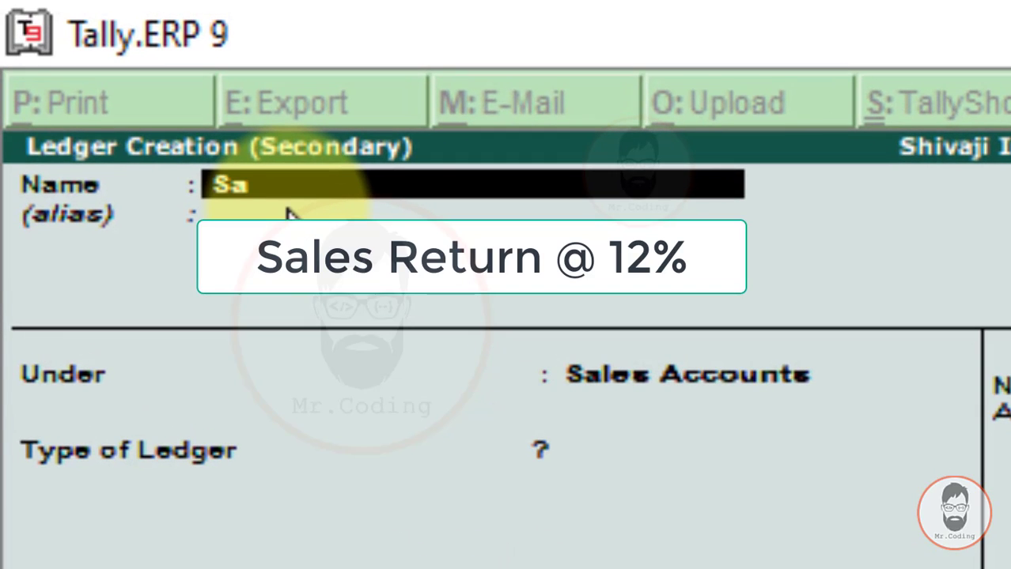
pyautogui.write('les Return @ 12%')
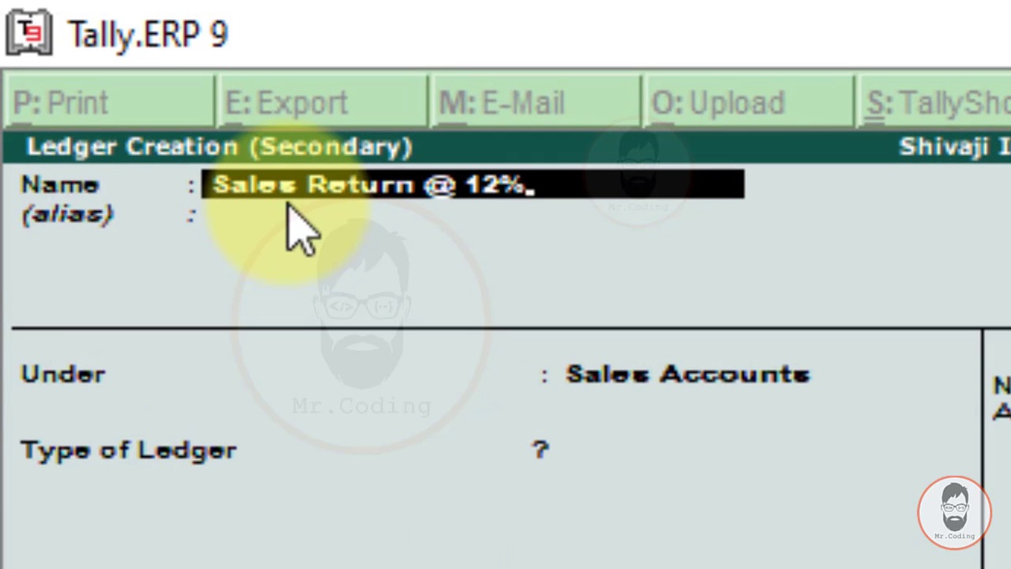
pyautogui.press('Return')
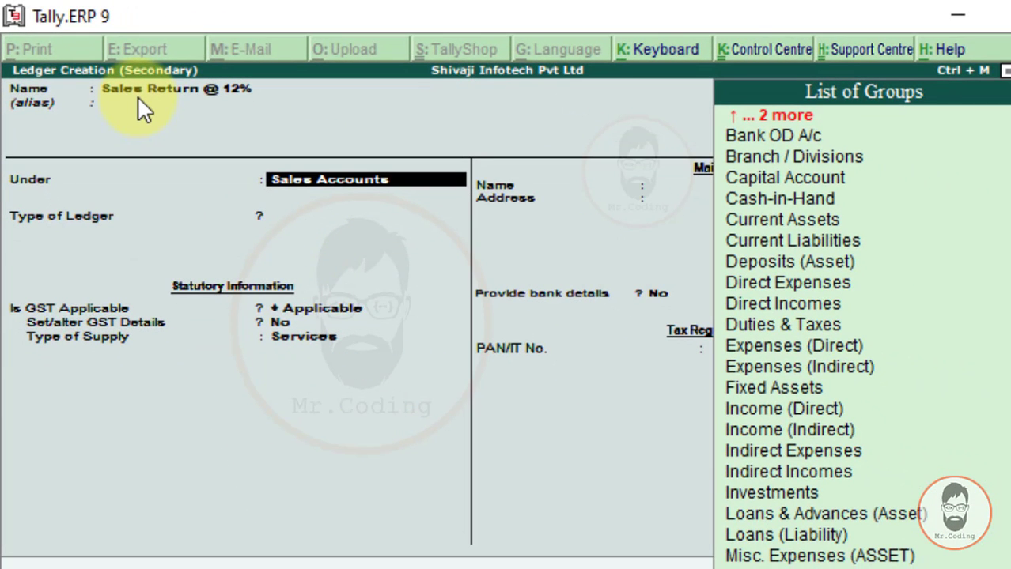
pyautogui.write('Sa')
pyautogui.press('Return')
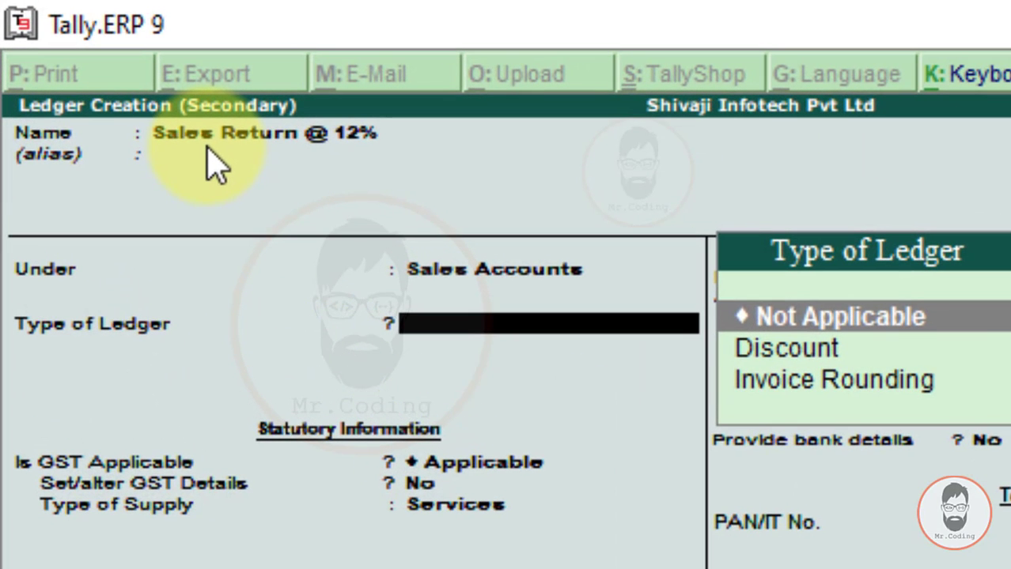
pyautogui.press('Return')
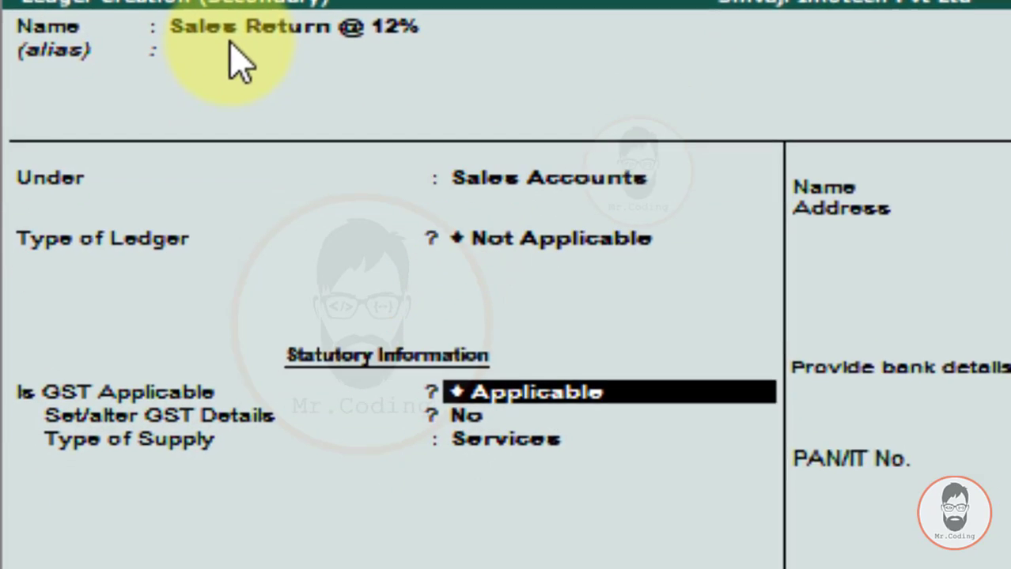
# Enable GST details for the new ledger, leave the HSN/SAC details blank and choose Sales Taxable as nature of transaction.
pyautogui.press('Return')
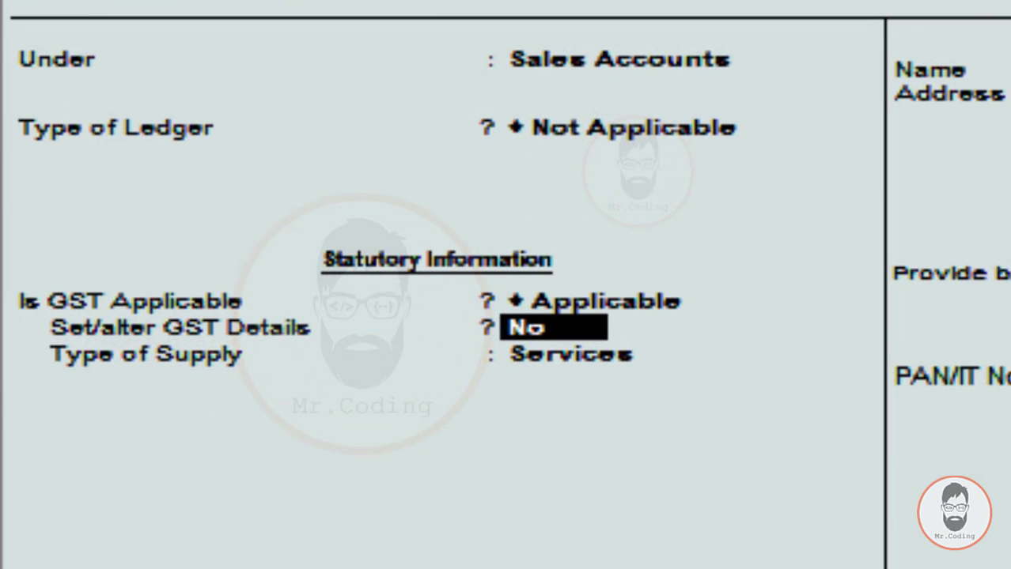
pyautogui.write('y')
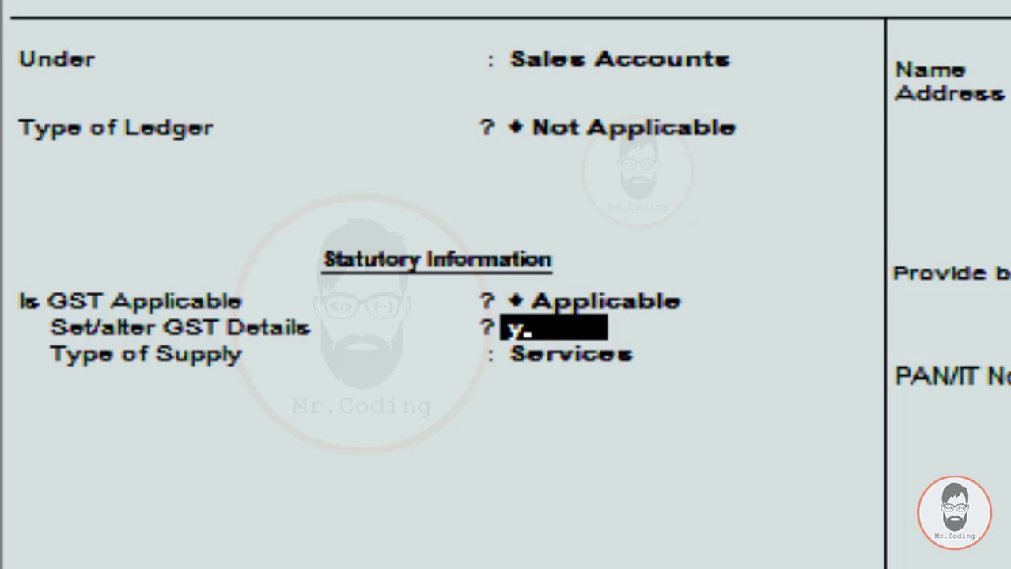
pyautogui.press('Return')
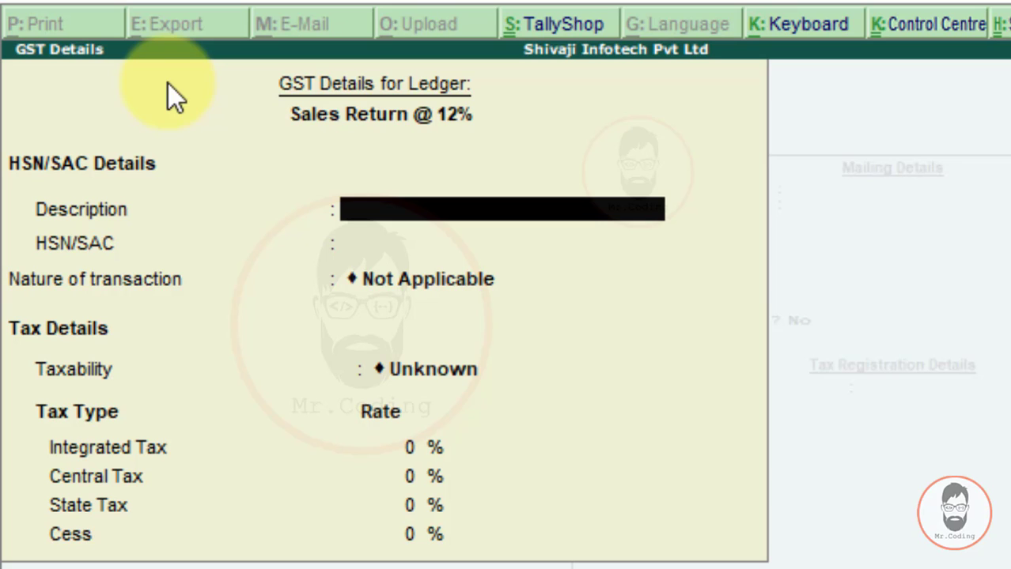
pyautogui.press('Return')
pyautogui.press('Return')
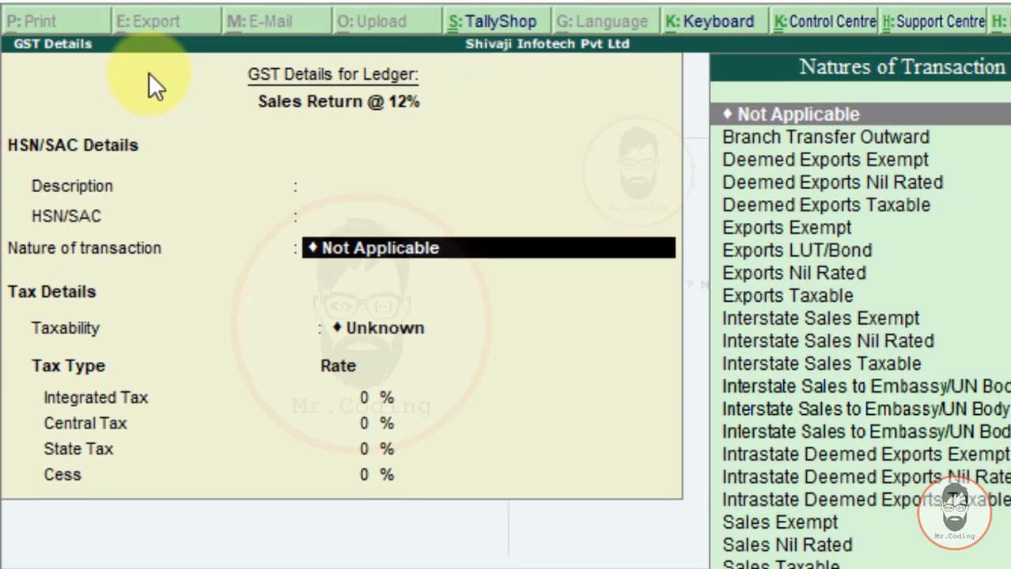
pyautogui.write('Sa')
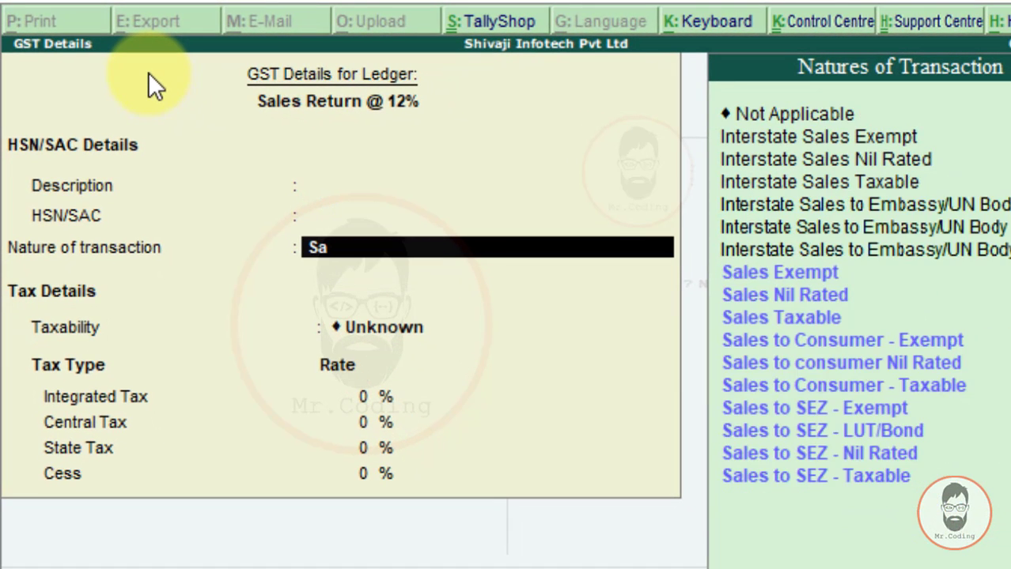
pyautogui.press('Up')
pyautogui.press('Up')
pyautogui.press('Up')
pyautogui.press('Up')
pyautogui.press('Up')
pyautogui.press('Up')
pyautogui.press('Up')
pyautogui.press('Up')
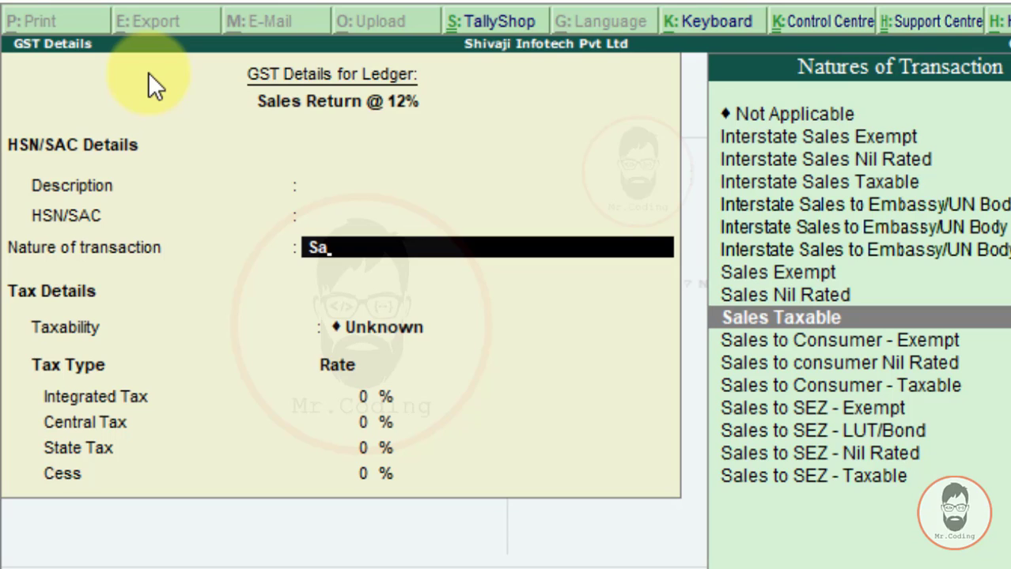
pyautogui.press('Return')
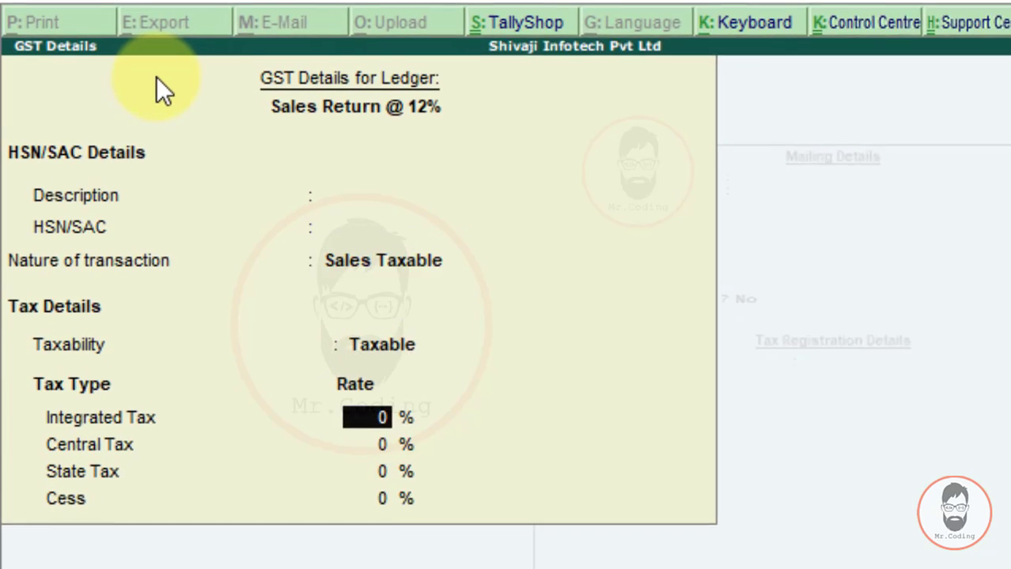
# Set the ledger's integrated tax rate to 12% and accept central and state tax at 6% each.
pyautogui.write('12')
pyautogui.press('Return')
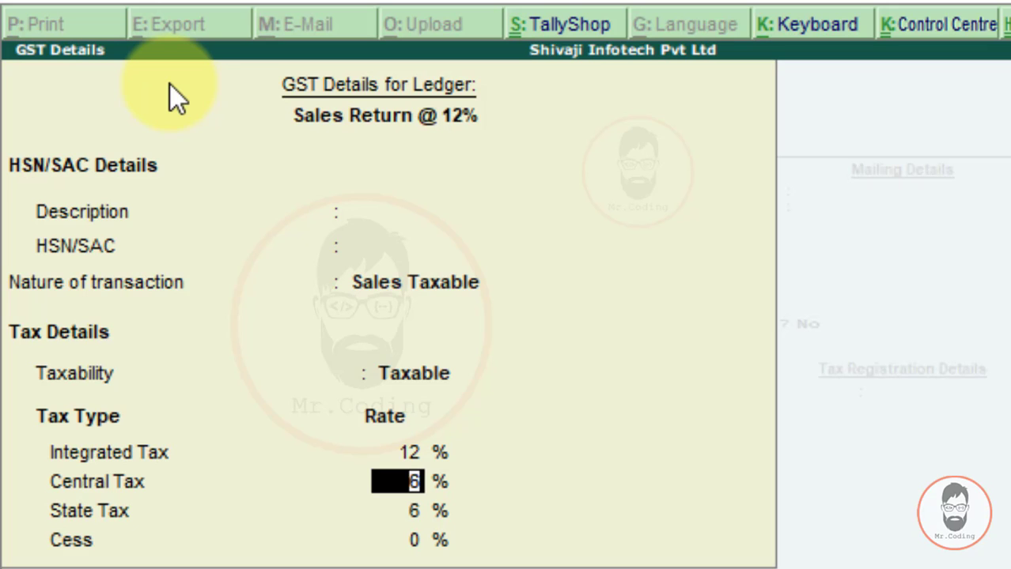
pyautogui.press('Return')
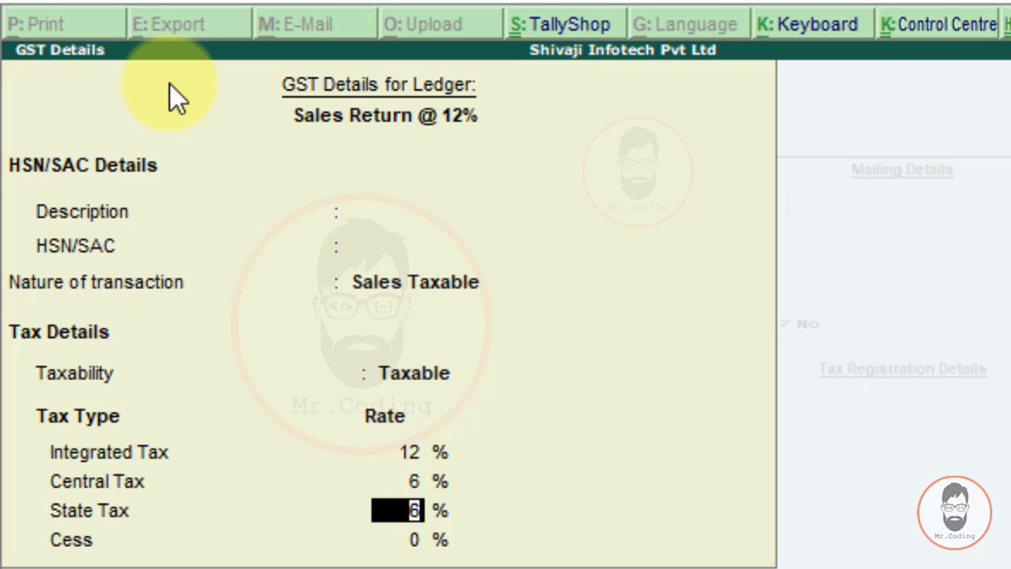
pyautogui.press('Return')
pyautogui.press('Return')
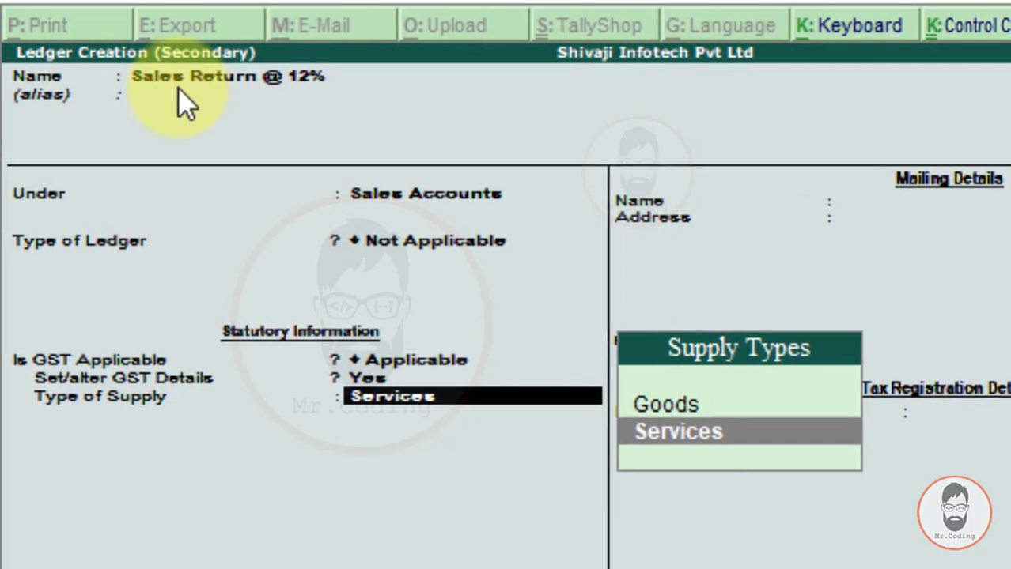
# Set the ledger's type of supply to Goods and save it without bank details.
pyautogui.press('Up')
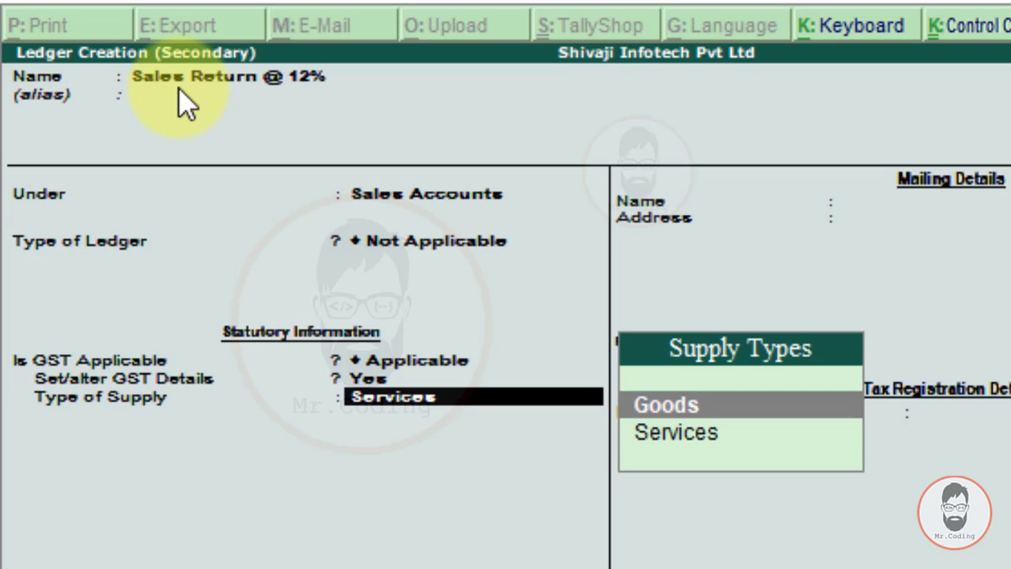
pyautogui.press('Return')
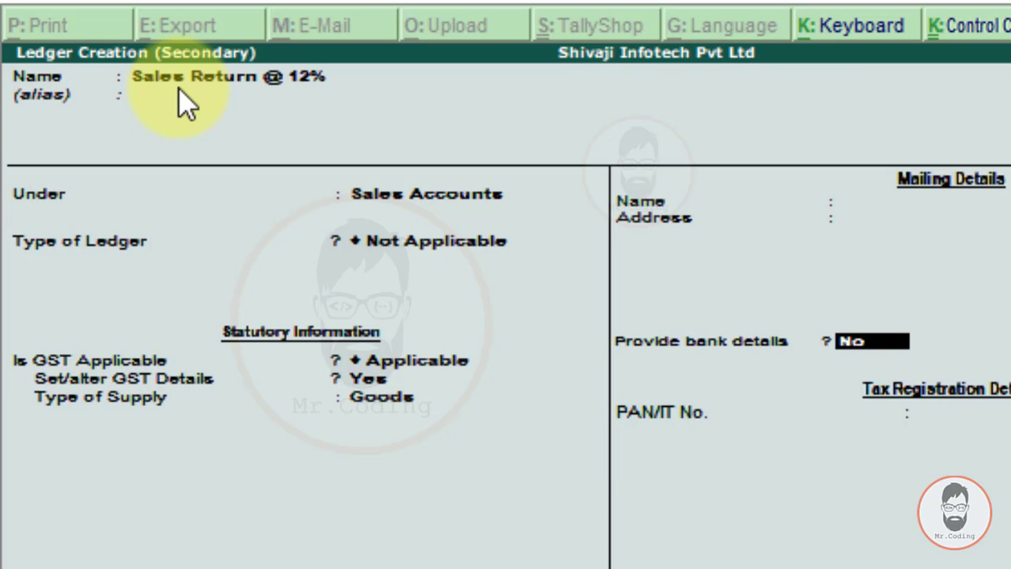
pyautogui.press('Return')
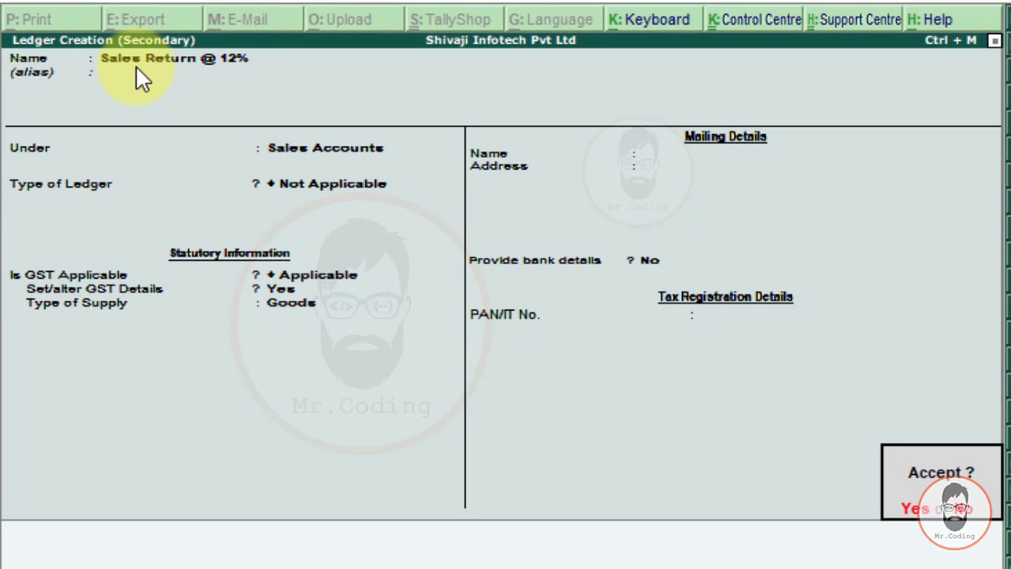
pyautogui.press('Return')
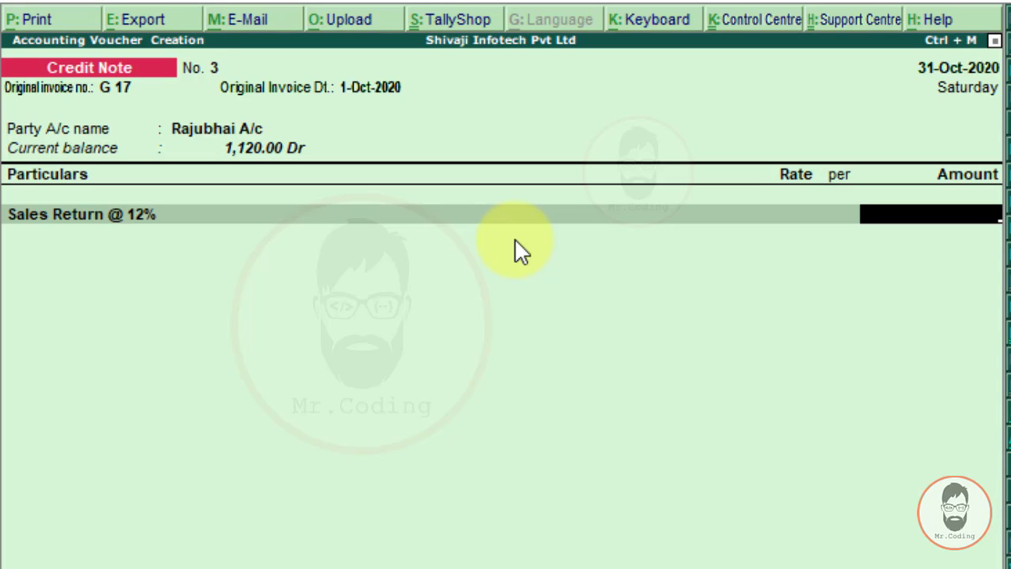
# Enter 200 as the amount for Sales Return @ 12% and add the CGST on Sales @ 6% ledger below it.
pyautogui.write('200')
pyautogui.press('Return')
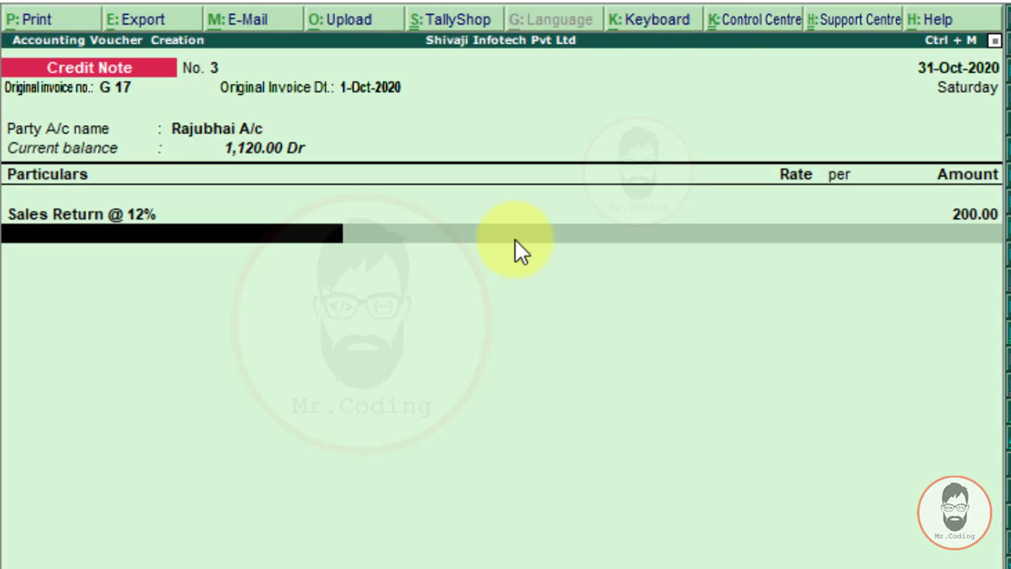
pyautogui.write('c')
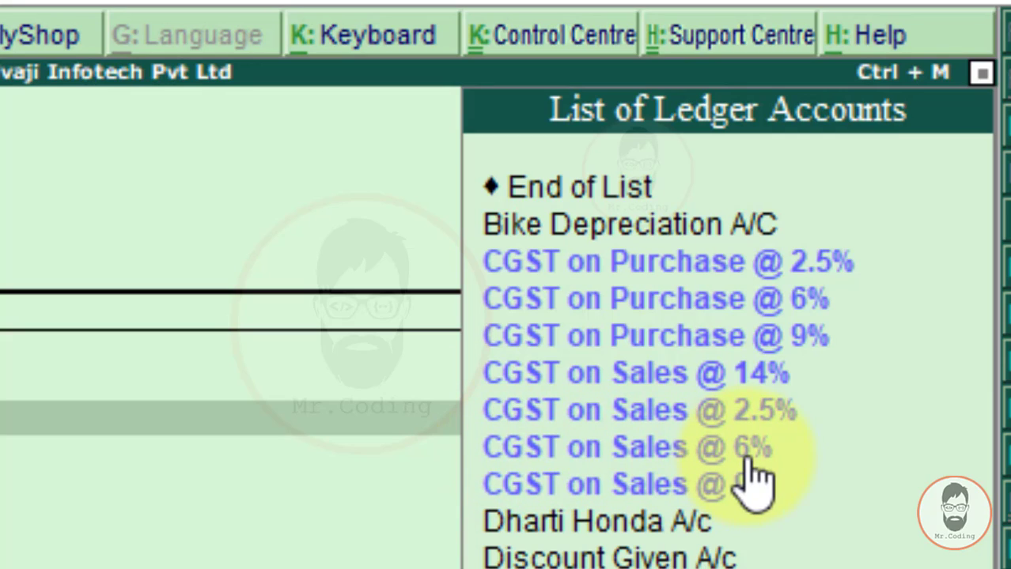
pyautogui.press('Up')
pyautogui.press('Up')
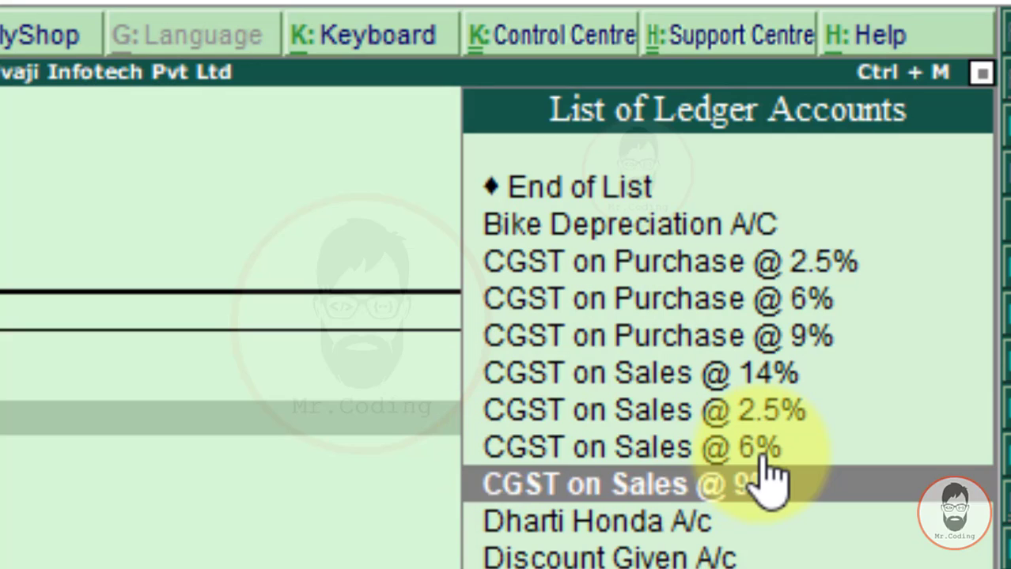
pyautogui.press('Return')
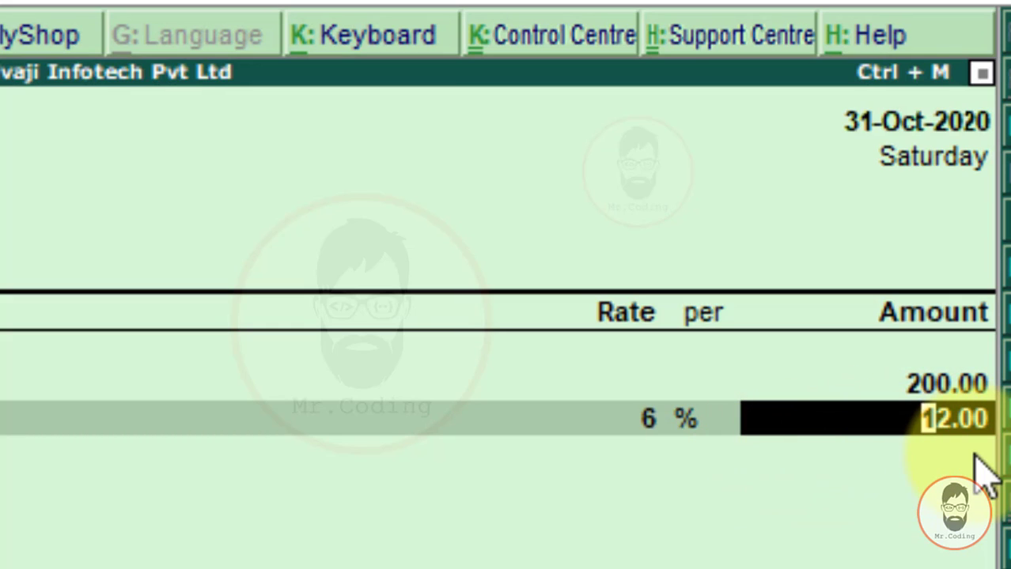
pyautogui.press('Return')
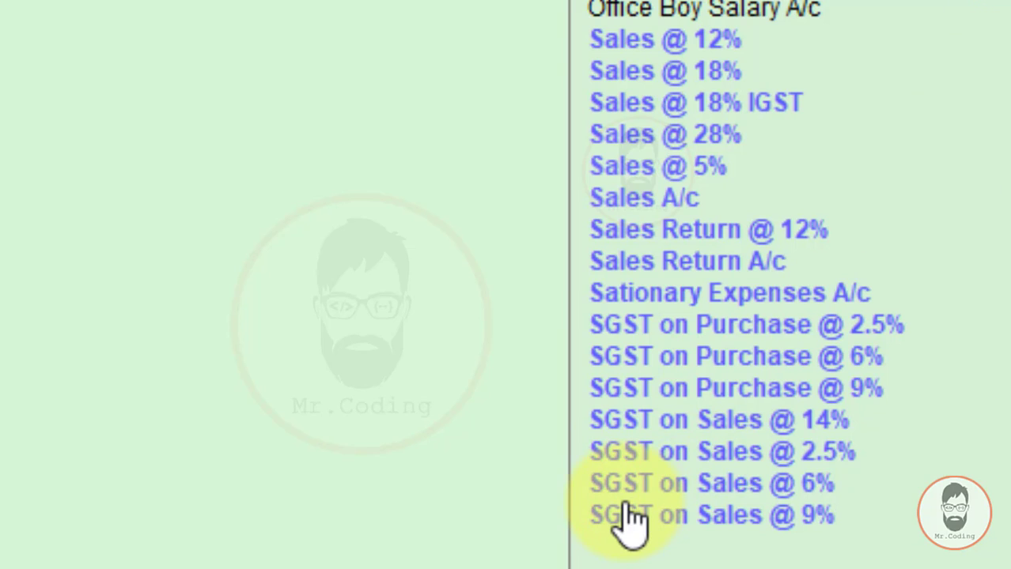
# Add the SGST on Sales @ 6% ledger with its calculated amount and end the list of particulars.
pyautogui.click(790, 495)
pyautogui.press('Return')
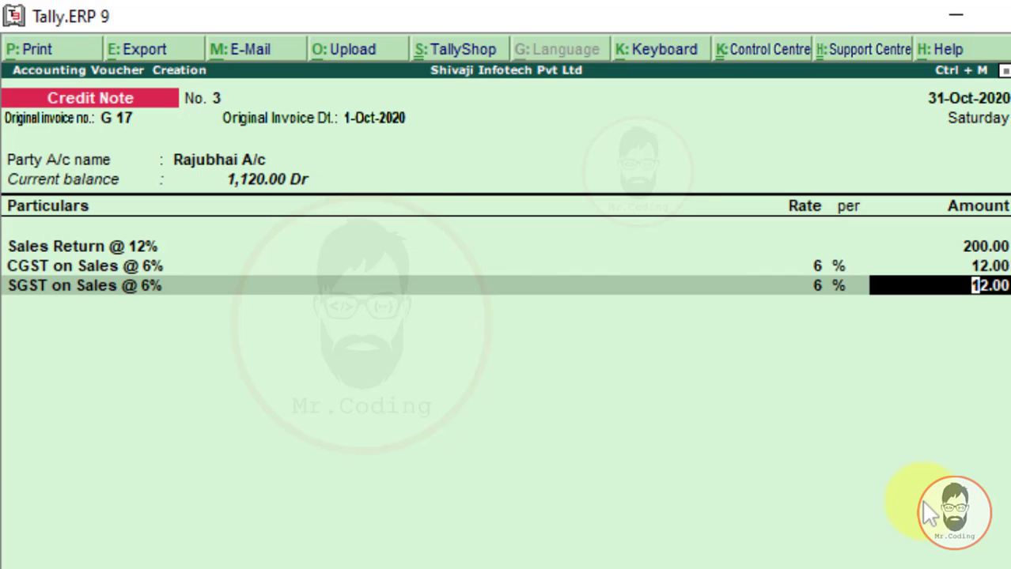
pyautogui.press('Return')
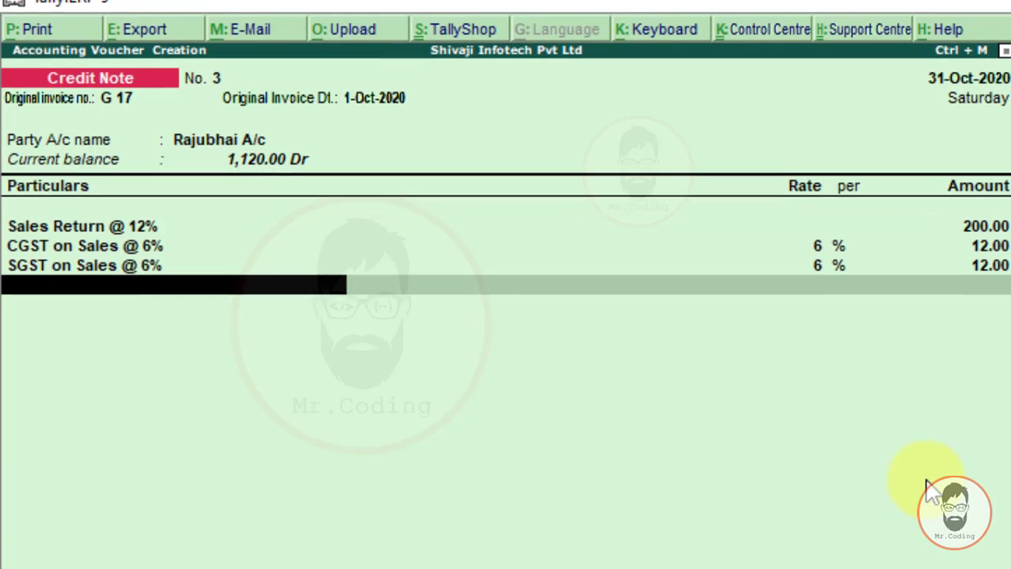
pyautogui.press('Return')
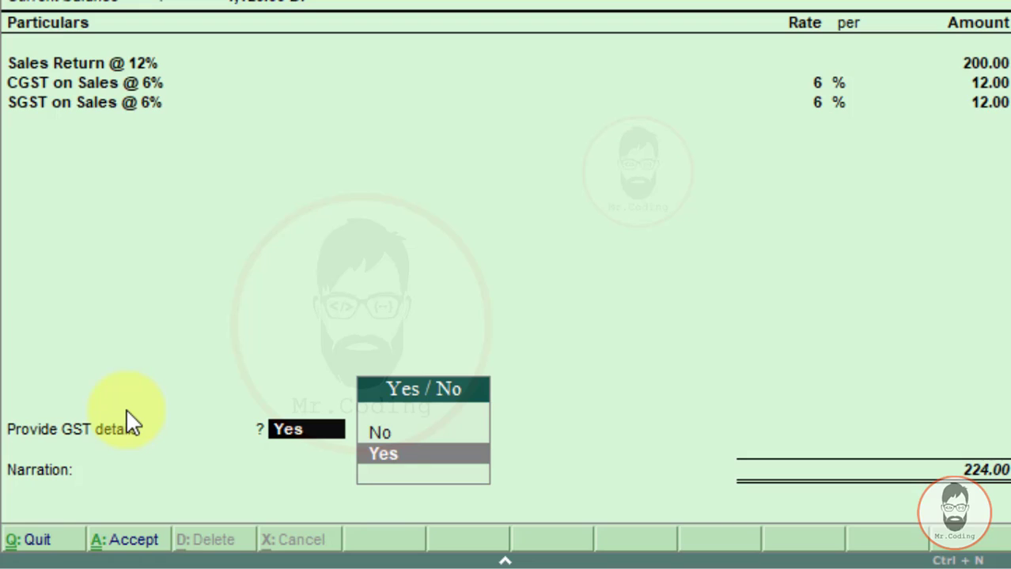
# Choose to provide GST details and select 01-Sales Return as the reason for issuing the note.
pyautogui.press('Up')
pyautogui.press('Down')
pyautogui.press('Return')
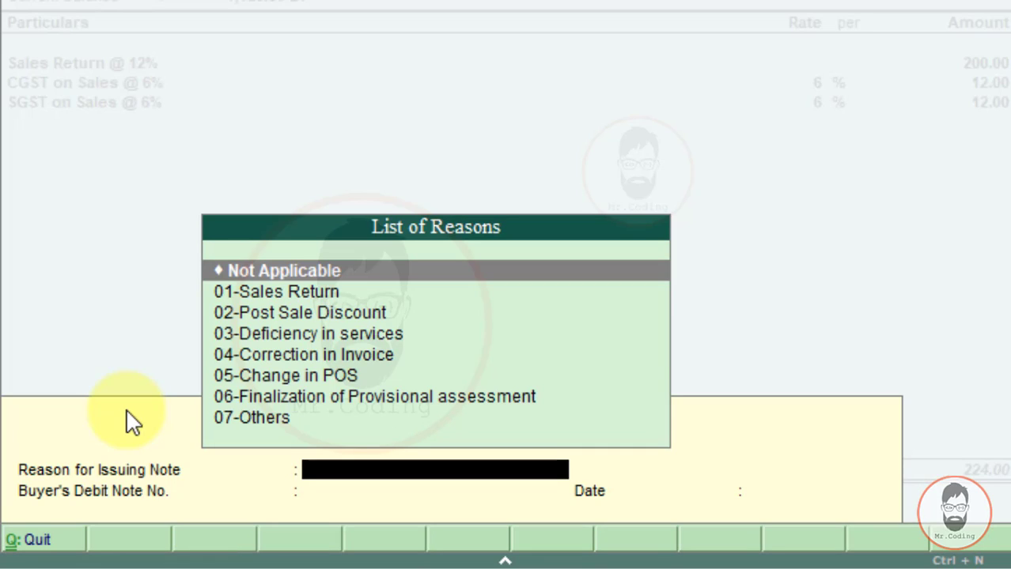
pyautogui.click(480, 291)
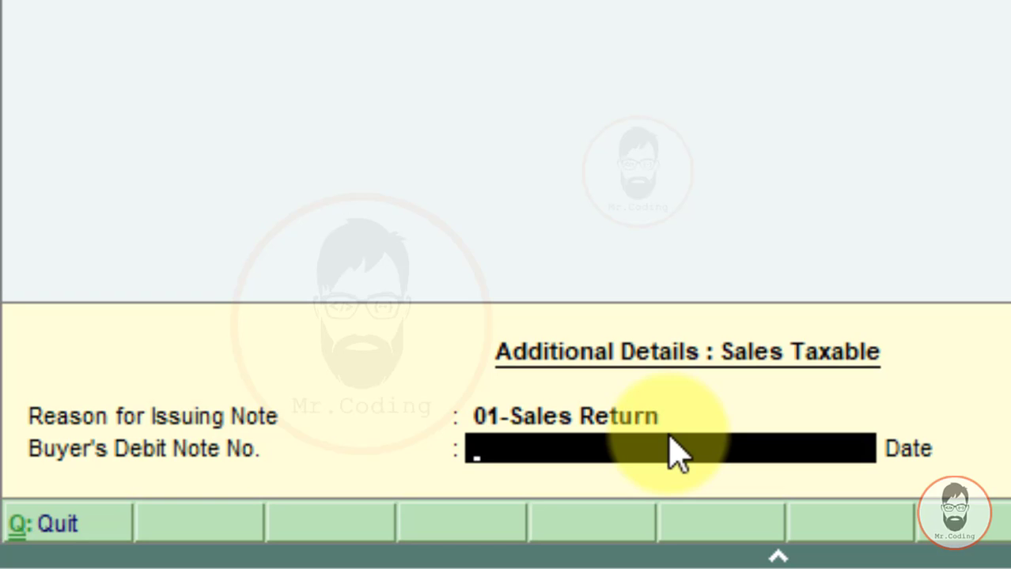
# Enter 11 as the buyer's debit note number with the date 31-10-2020.
pyautogui.write('11')
pyautogui.press('Return')
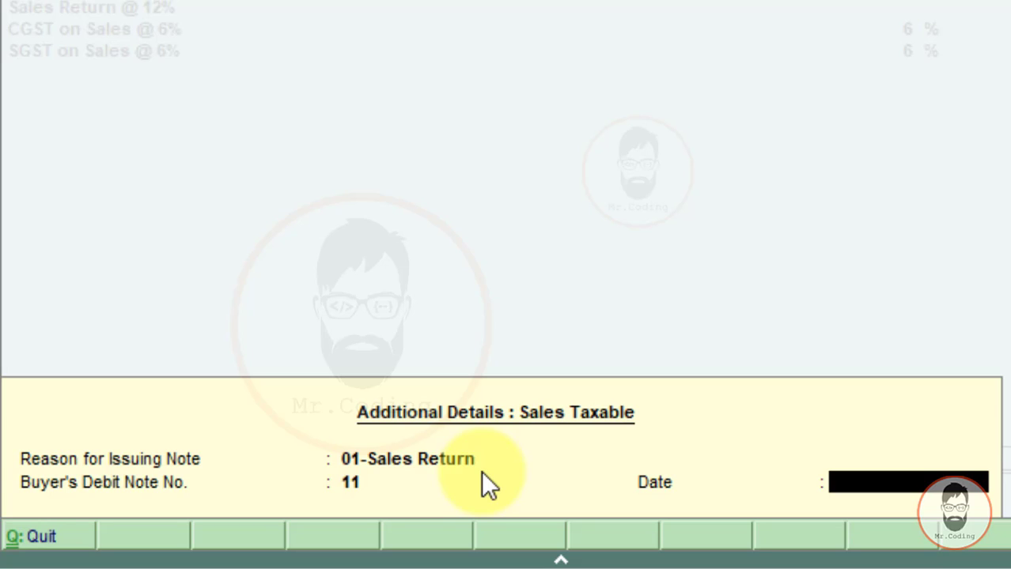
pyautogui.write('31-10-2020')
pyautogui.press('Return')
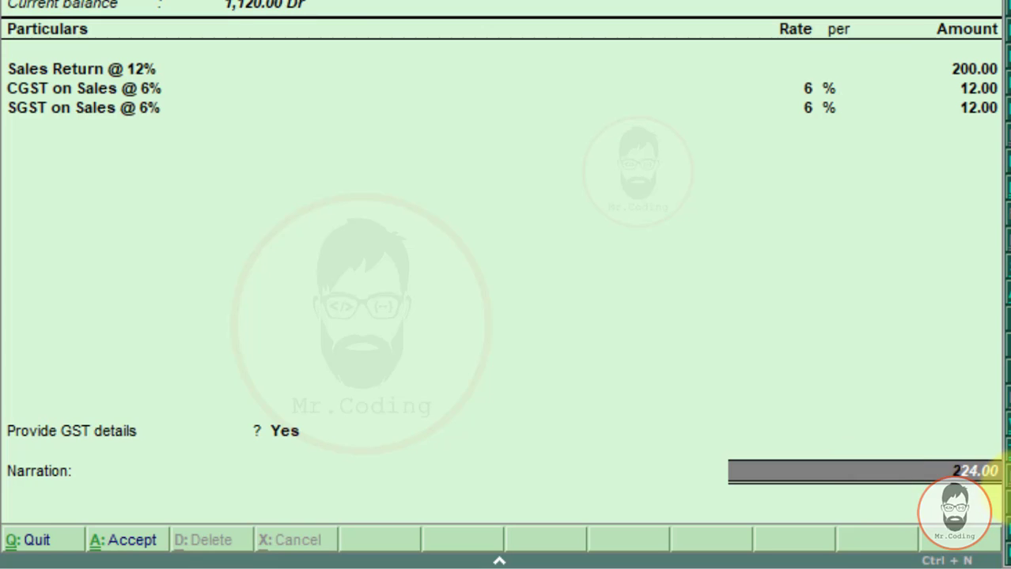
# Leave the narration empty and save the credit note voucher.
pyautogui.press('Return')
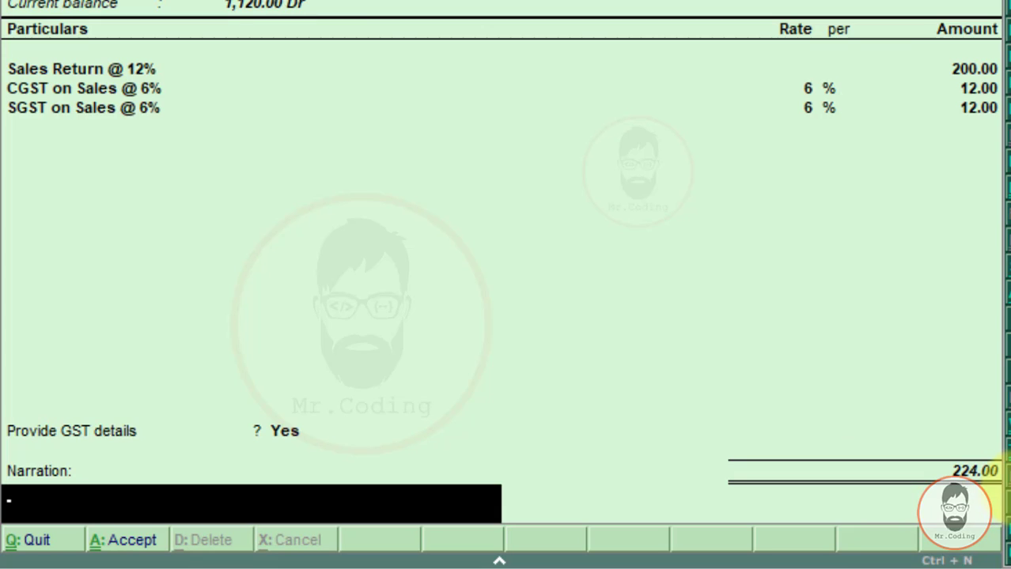
pyautogui.press('Return')
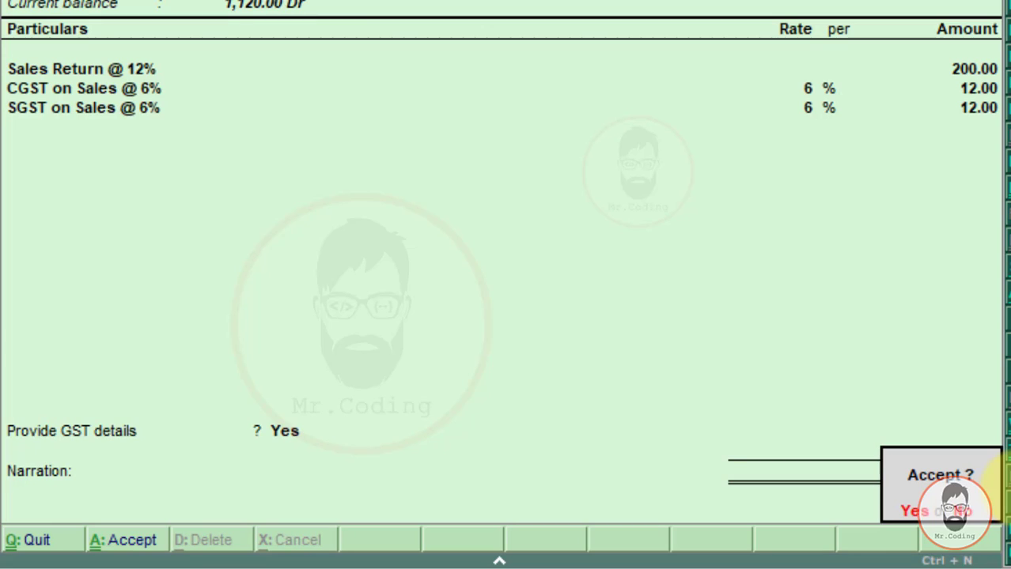
pyautogui.press('Return')
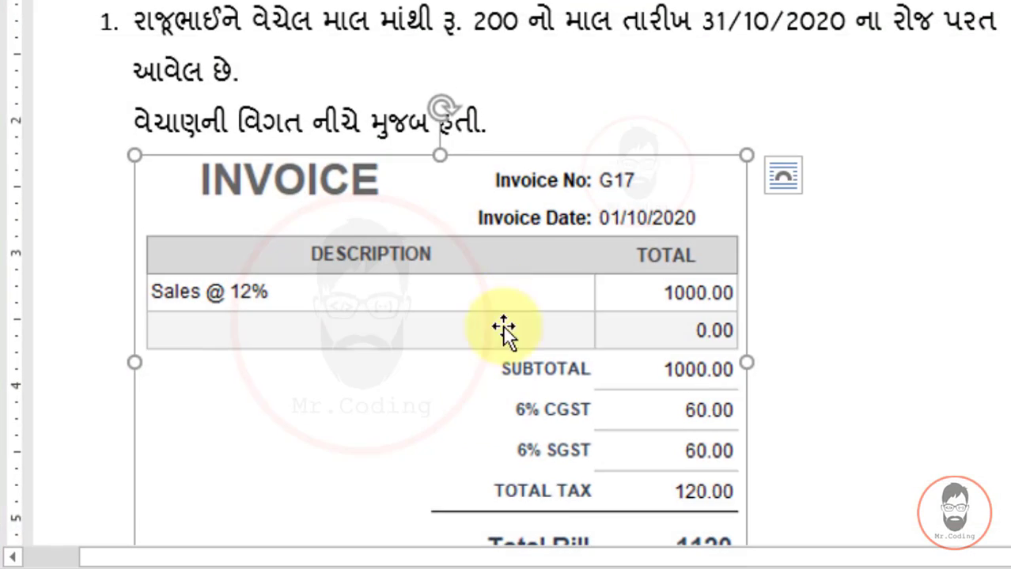
# Switch to the exercise document and review the second sales return task with its original invoice details.
pyautogui.scroll(-10, 558, 275)
pyautogui.scroll(-15, 563, 274)
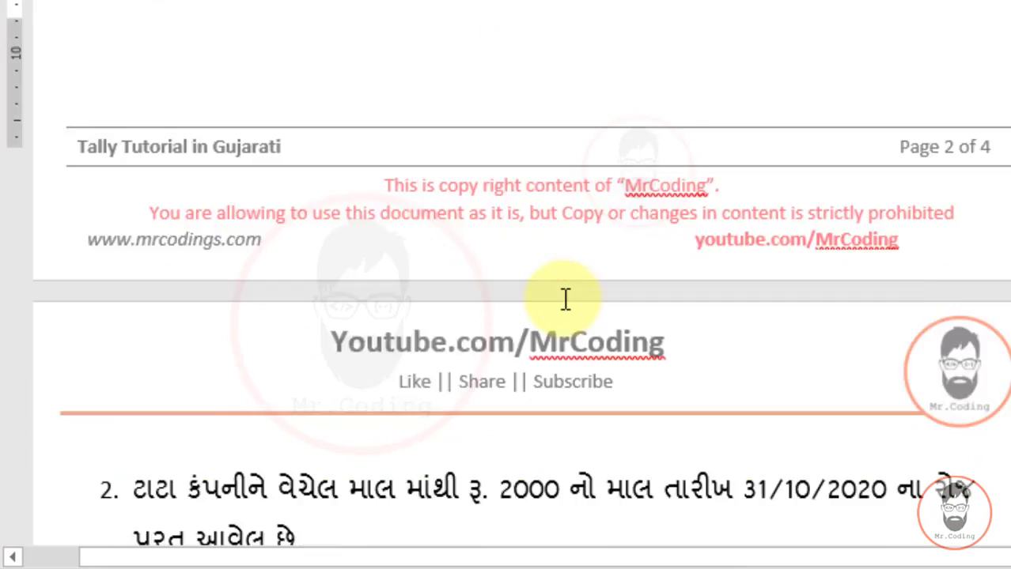
pyautogui.scroll(-2, 309, 182)
pyautogui.scroll(2, 293, 138)
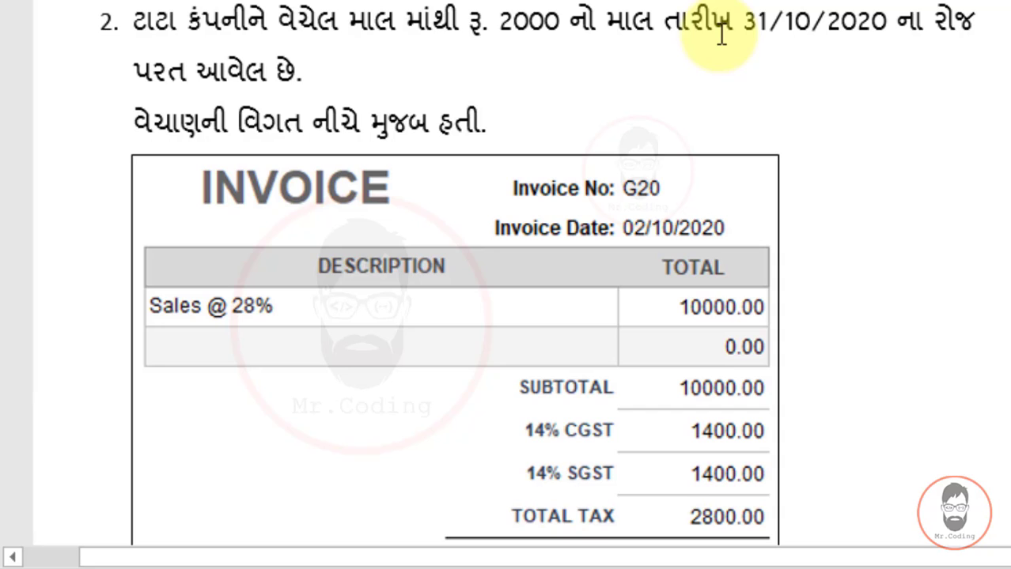
pyautogui.scroll(-2, 721, 35)
pyautogui.scroll(2, 720, 35)
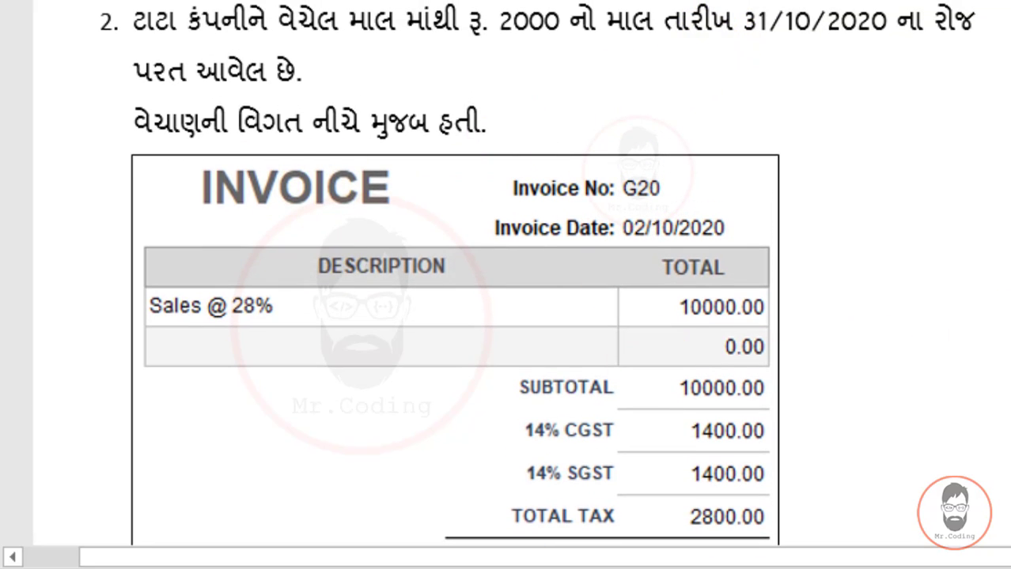
pyautogui.scroll(-1, 537, 275)
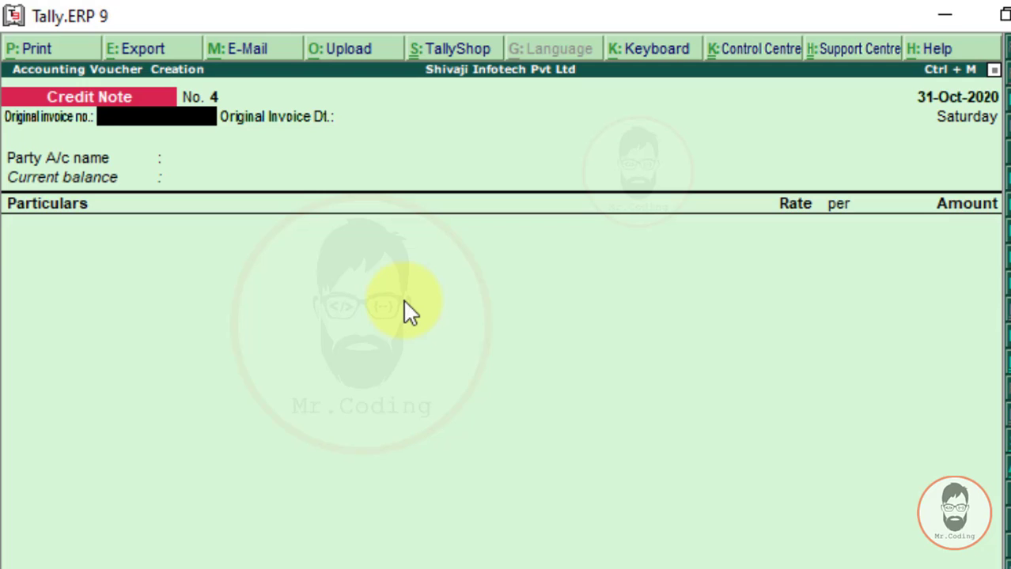
# Switch back to Tally.ERP 9 and set the new credit note's voucher date to 31-10-2020.
pyautogui.press('F2')
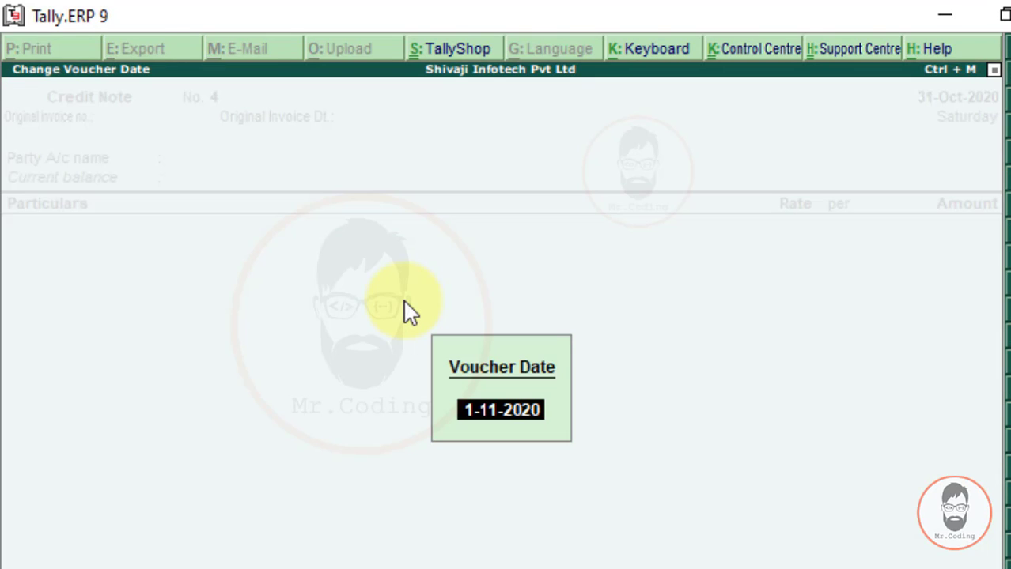
pyautogui.write('31-10-2020')
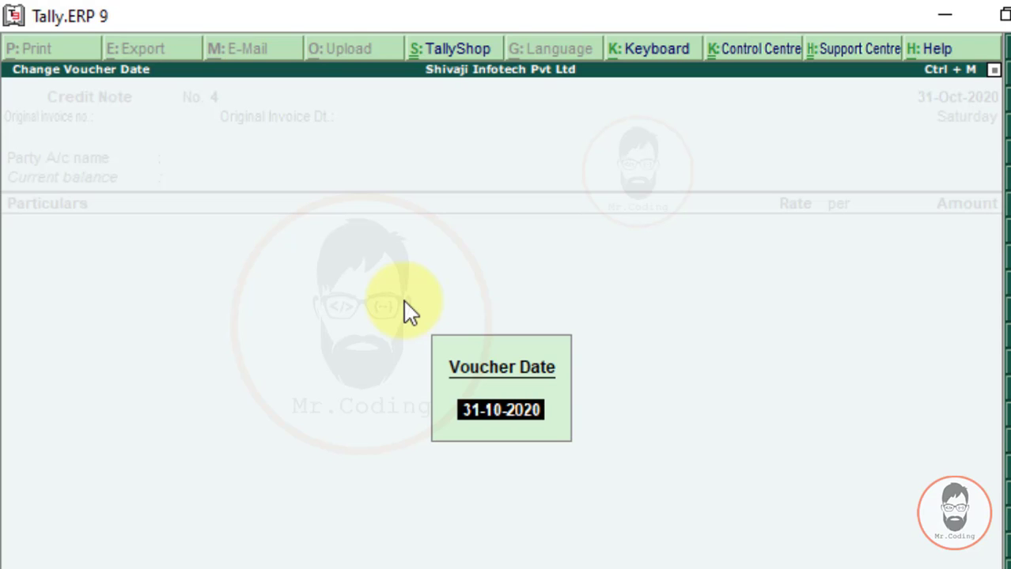
pyautogui.press('Return')
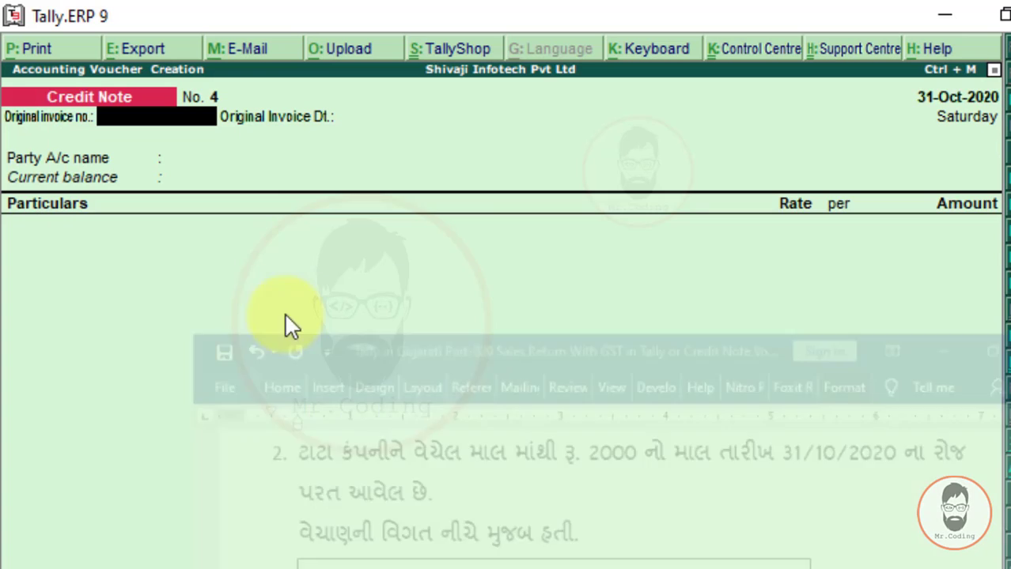
# Enter G20 as the original invoice number and 02-10-2020 as the original invoice date.
pyautogui.write('G20')
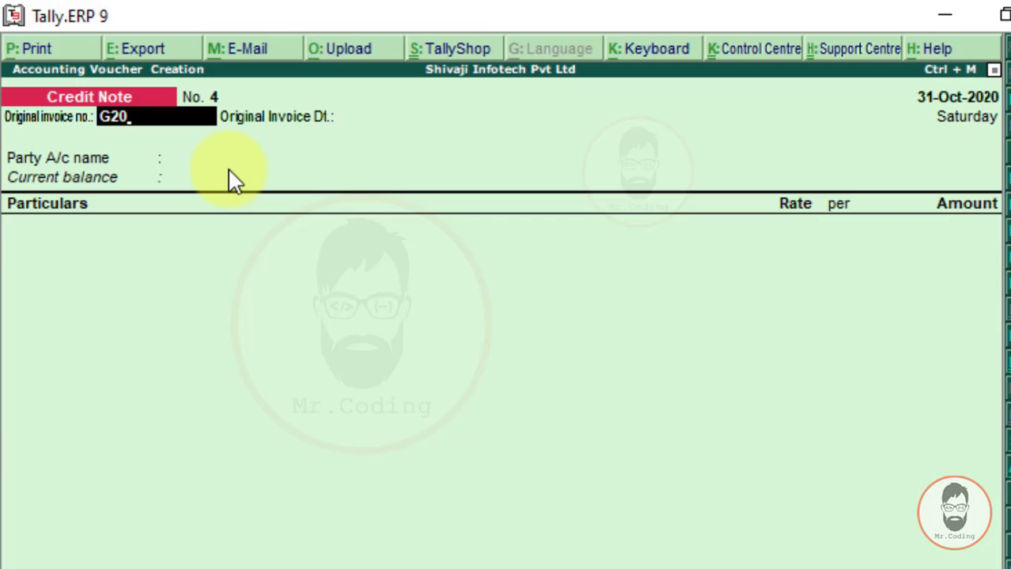
pyautogui.press('Return')
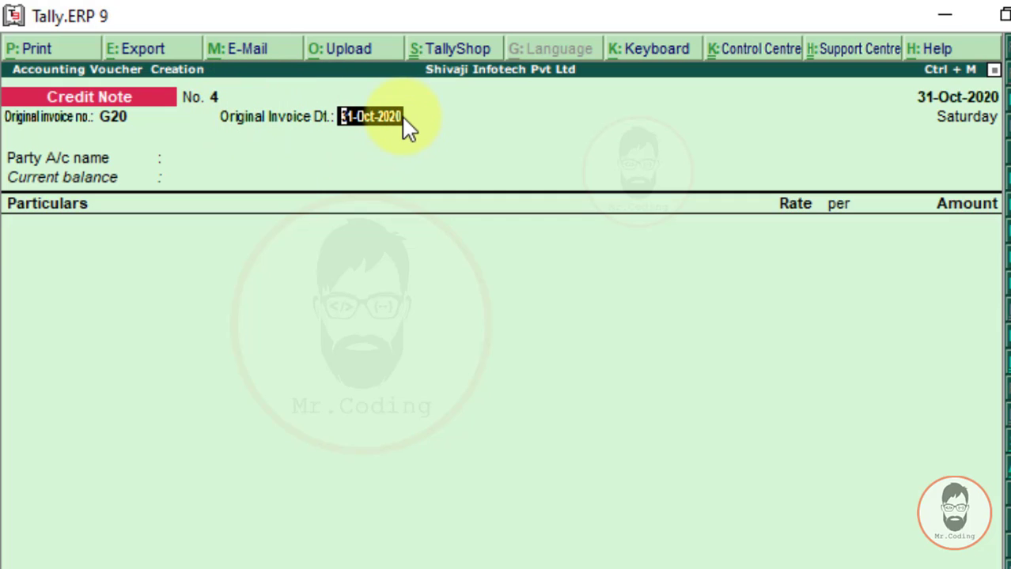
pyautogui.press('BackSpace')
pyautogui.write('02')
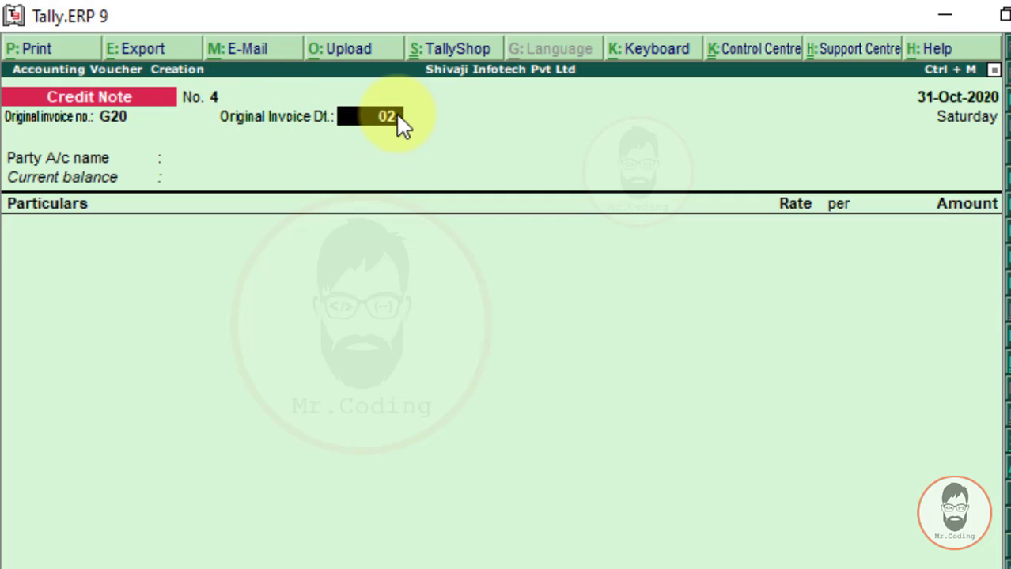
pyautogui.write('-10-2020')
pyautogui.press('Return')
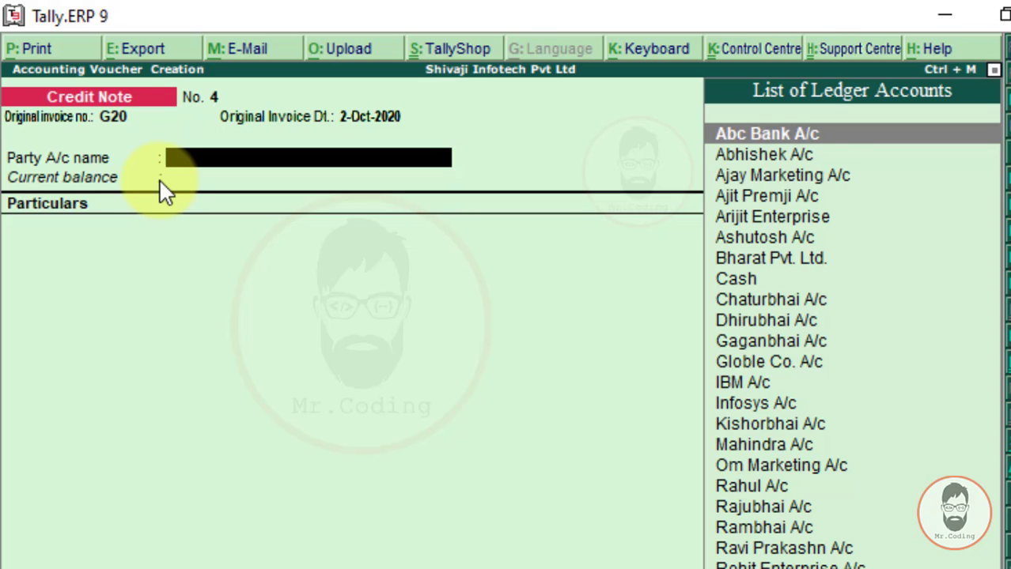
# Select Tata Co. A/c as the party account and accept its party details without additions.
pyautogui.write('Tata')
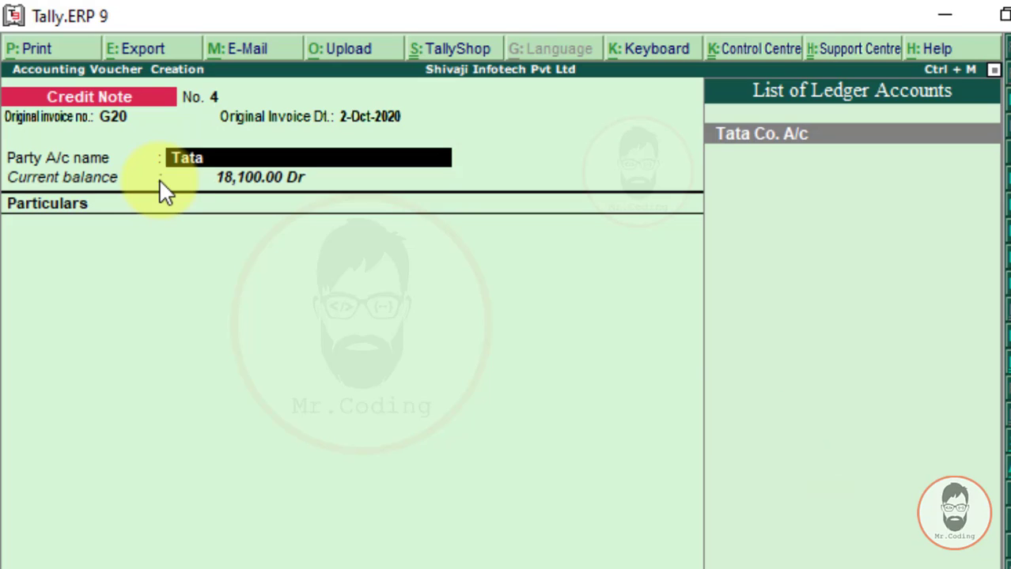
pyautogui.press('Return')
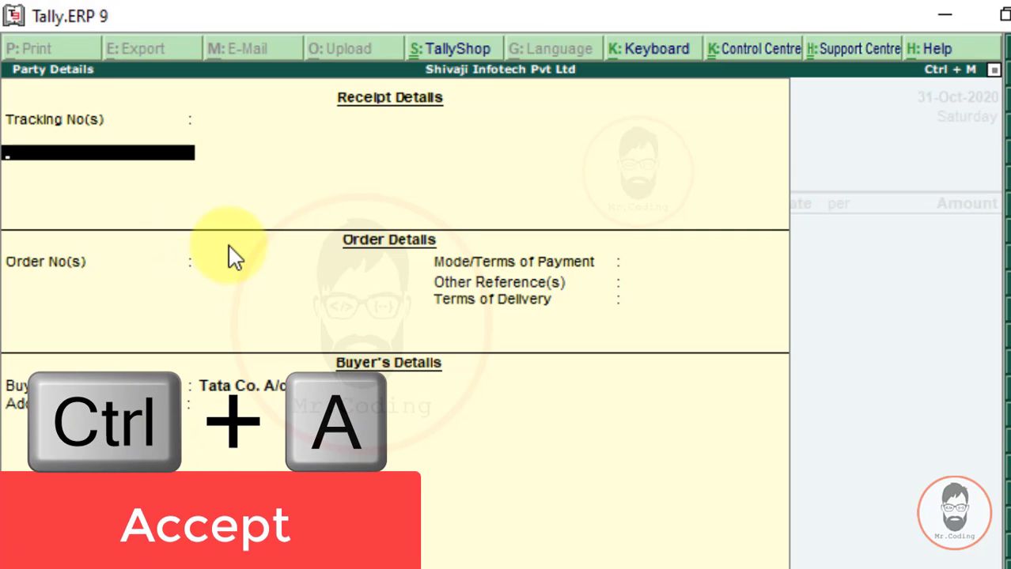
pyautogui.hotkey('ctrl', 'a')
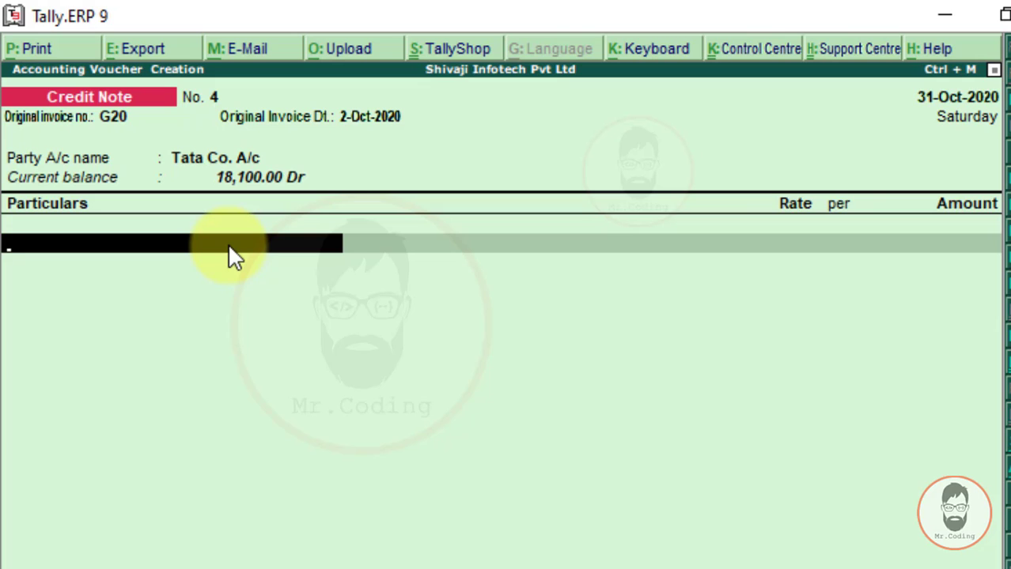
# Start creating a new ledger from the particulars line and name it Sales Return @ 28% without an alias.
pyautogui.write('S')
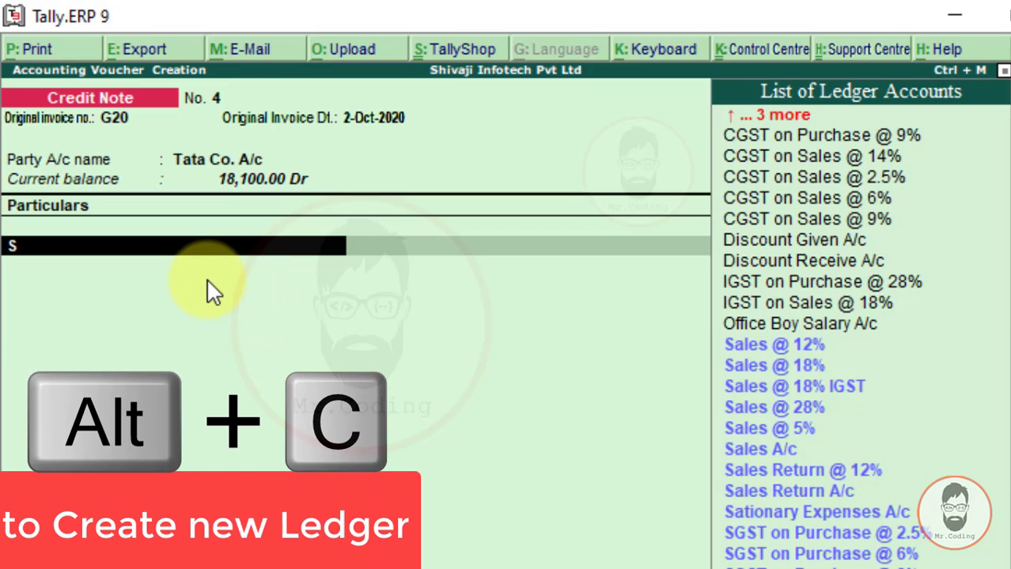
pyautogui.hotkey('alt', 'c')
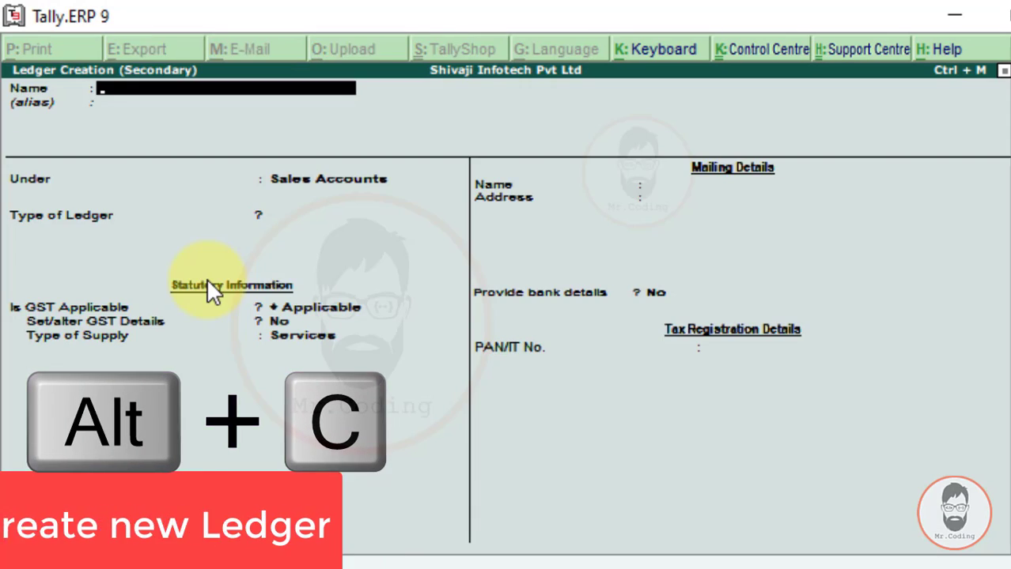
pyautogui.write('Sales Retun @')
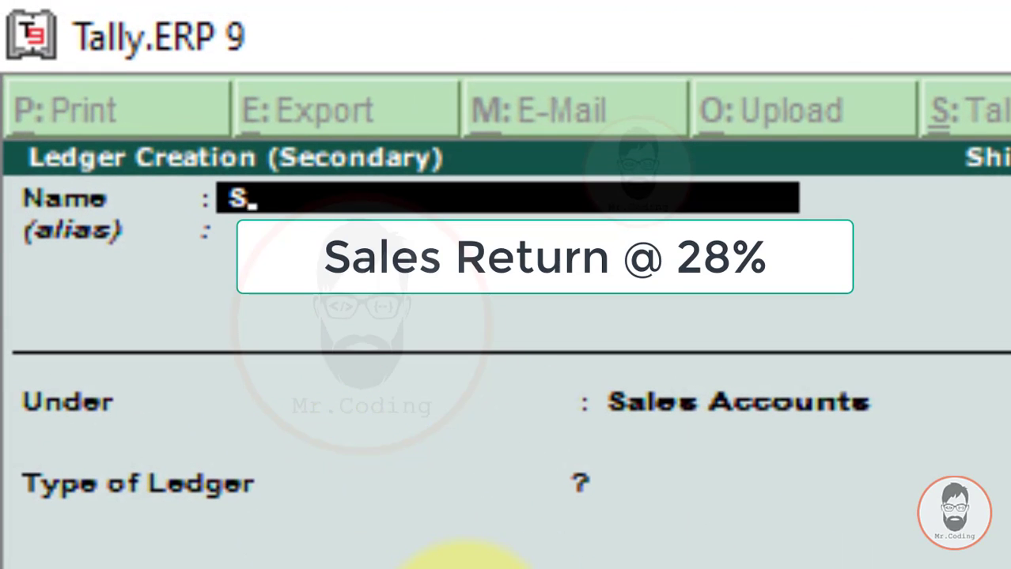
pyautogui.press('BackSpace')
pyautogui.press('BackSpace')
pyautogui.press('BackSpace')
pyautogui.write('rn @ 28%')
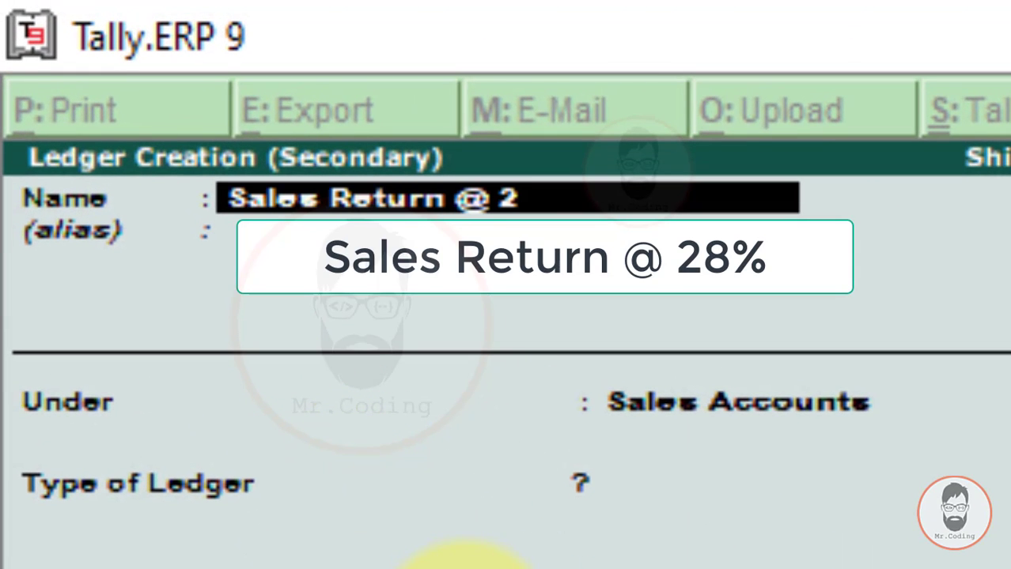
pyautogui.press('Return')
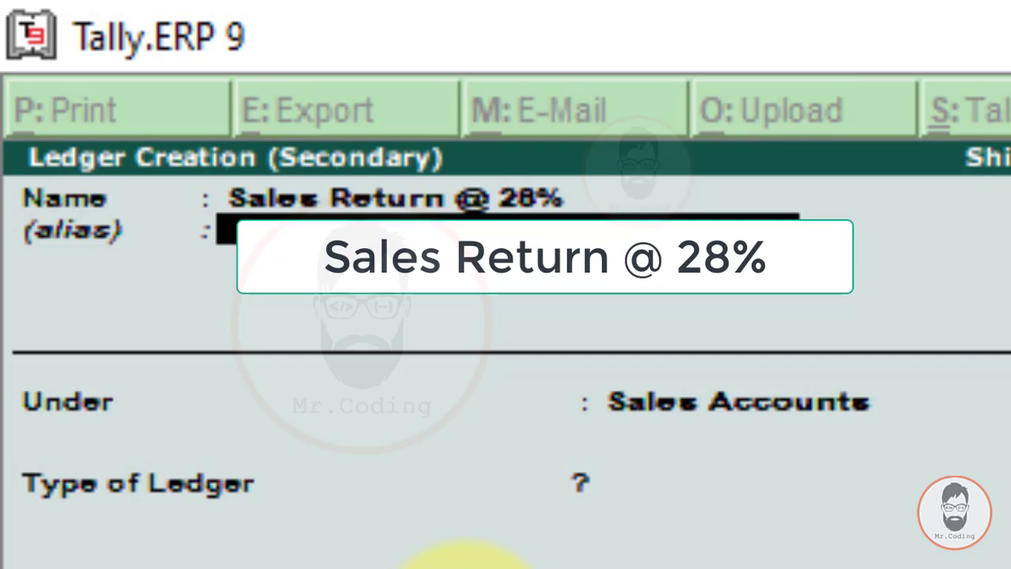
pyautogui.press('Return')
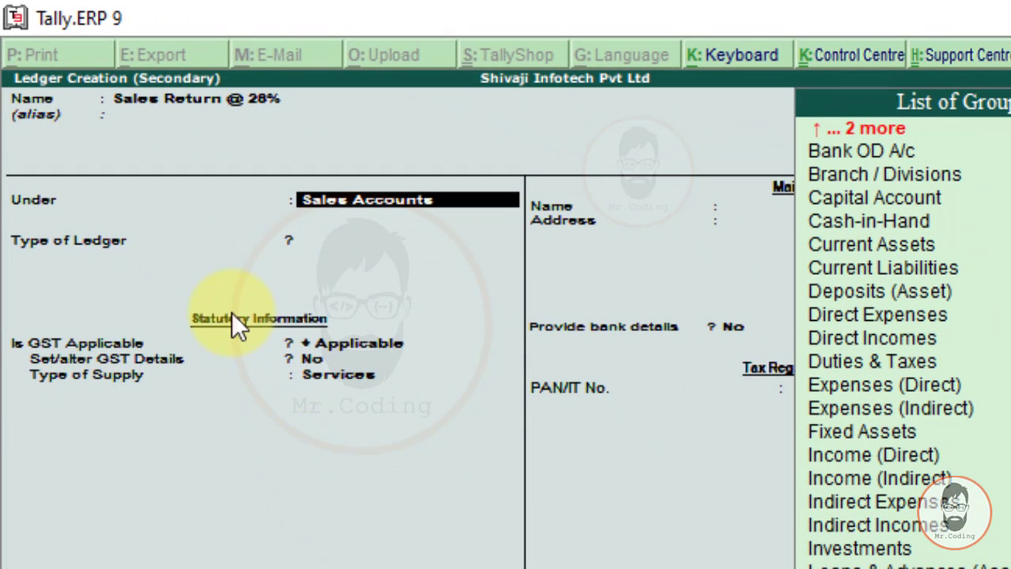
# Keep the ledger under Sales Accounts with ledger type Not Applicable and GST Applicable, and choose to set its GST details.
pyautogui.press('Return')
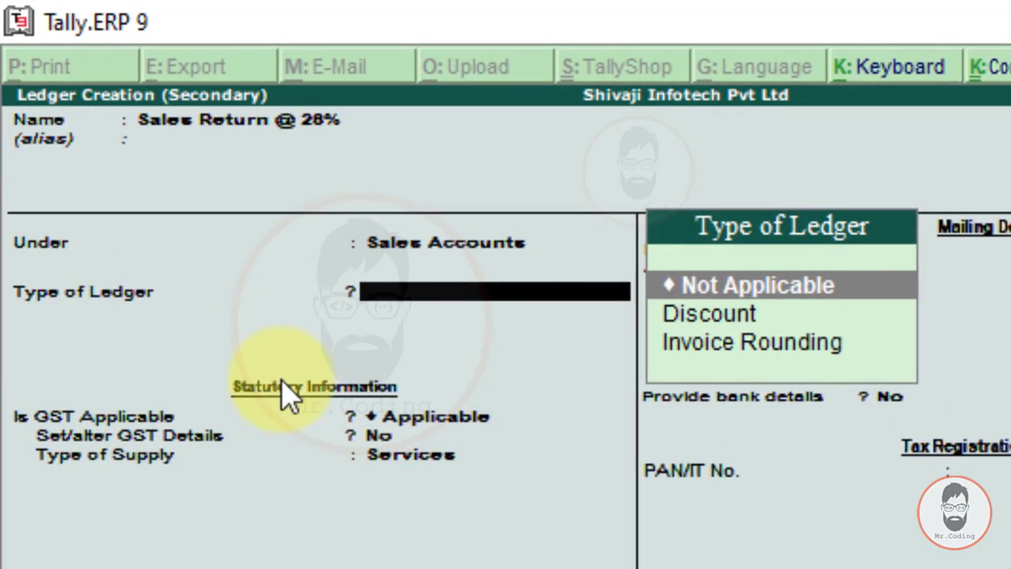
pyautogui.press('Return')
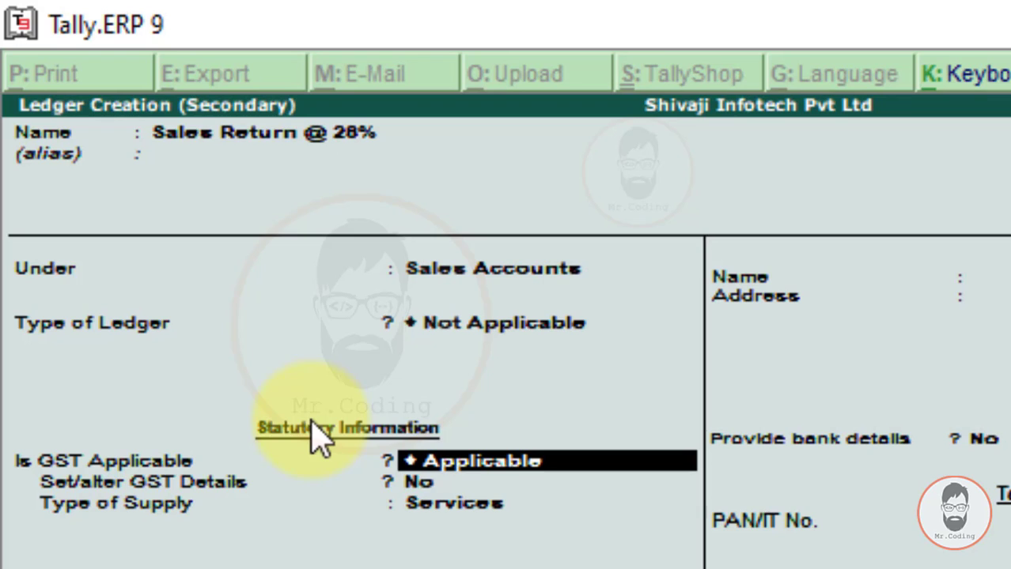
pyautogui.press('Return')
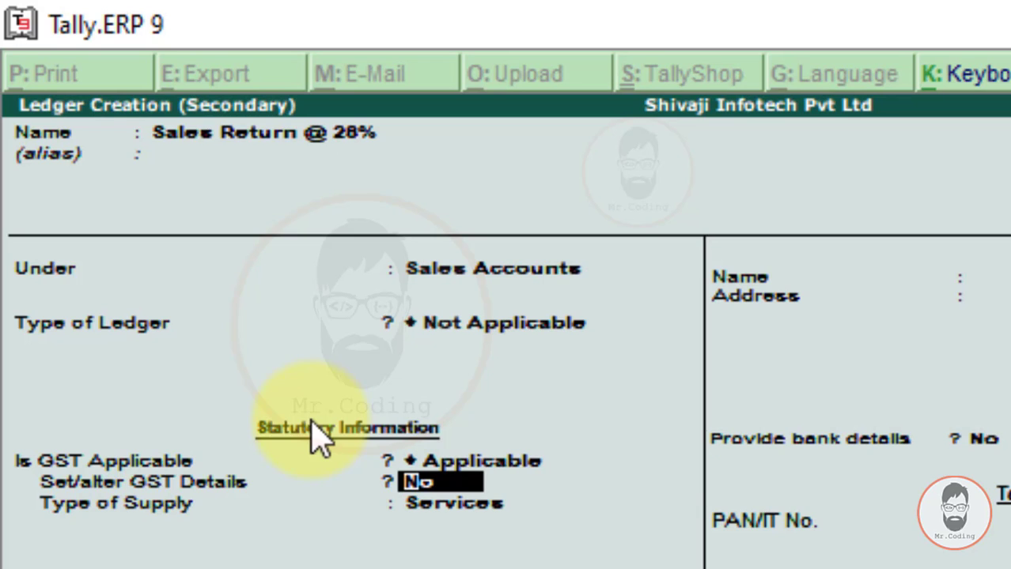
pyautogui.write('y')
pyautogui.press('Return')
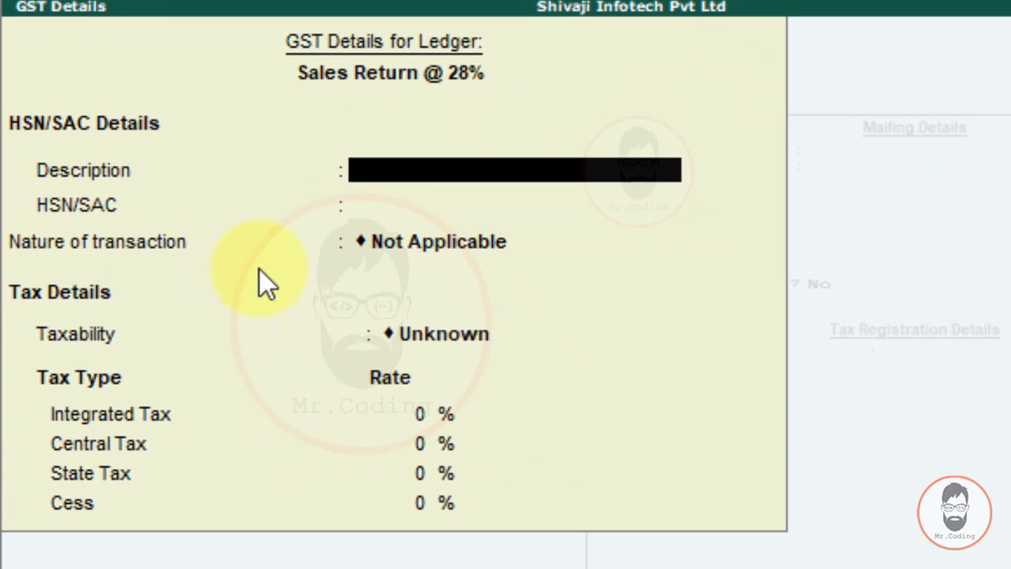
# Leave the HSN/SAC details empty and set the nature of transaction to Sales Taxable.
pyautogui.press('Return')
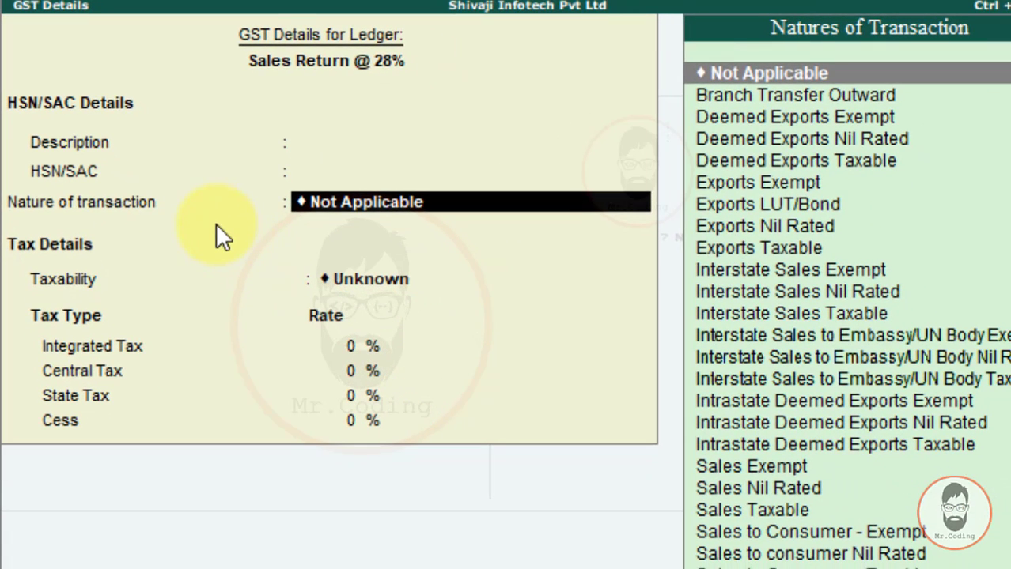
pyautogui.write('Sa')
pyautogui.press('Down')
pyautogui.press('Down')
pyautogui.press('Down')
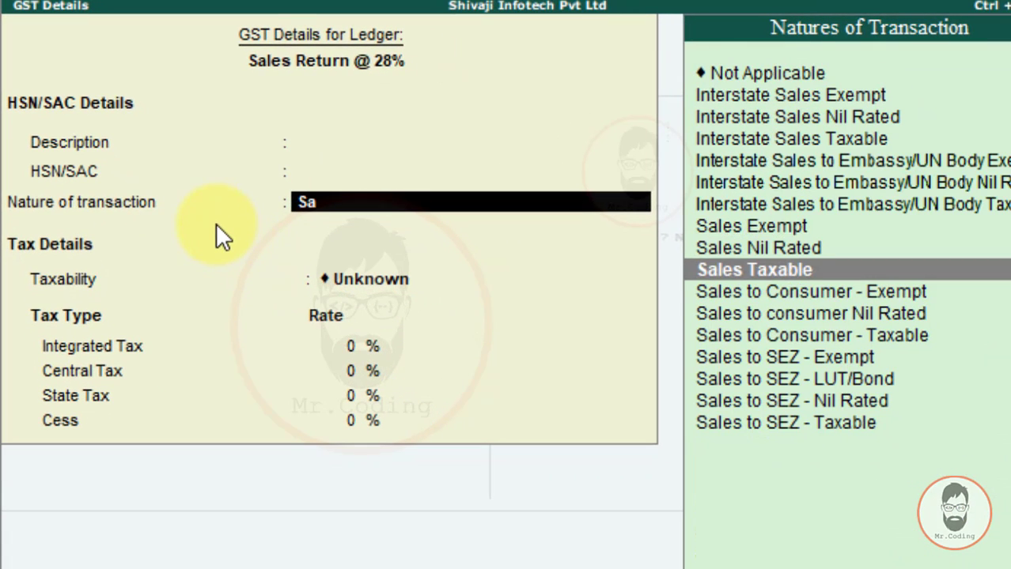
pyautogui.press('Return')
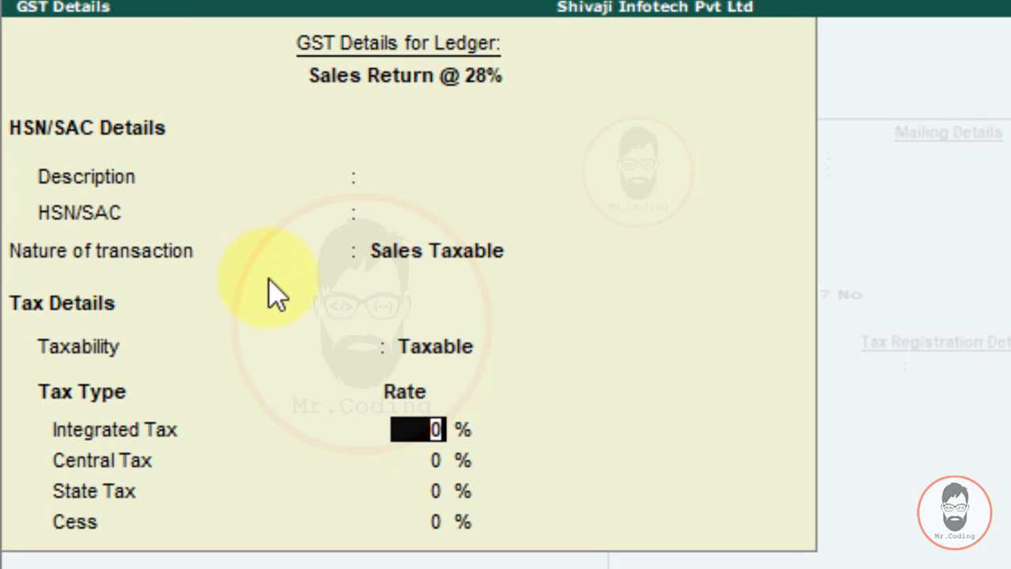
# Set the integrated tax rate to 28%, keep the derived central and state tax rates, and accept the GST details.
pyautogui.write('28')
pyautogui.press('Return')
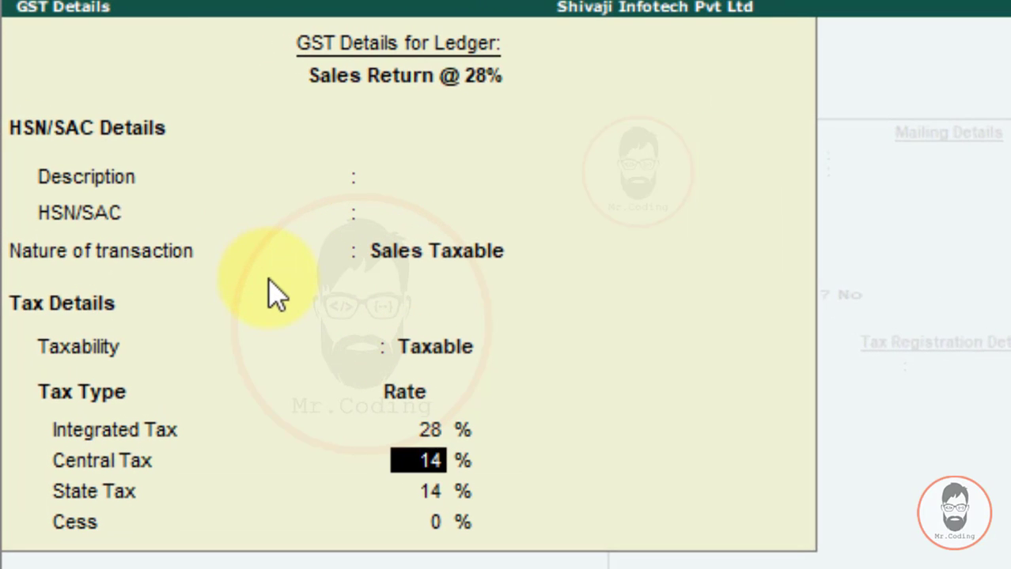
pyautogui.press('Return')
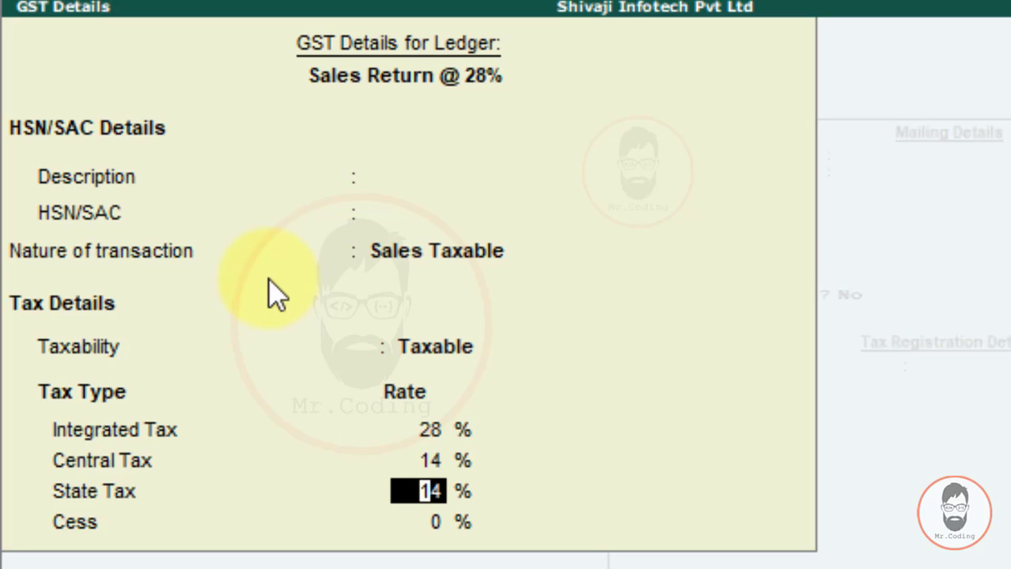
pyautogui.press('Return')
pyautogui.press('Return')
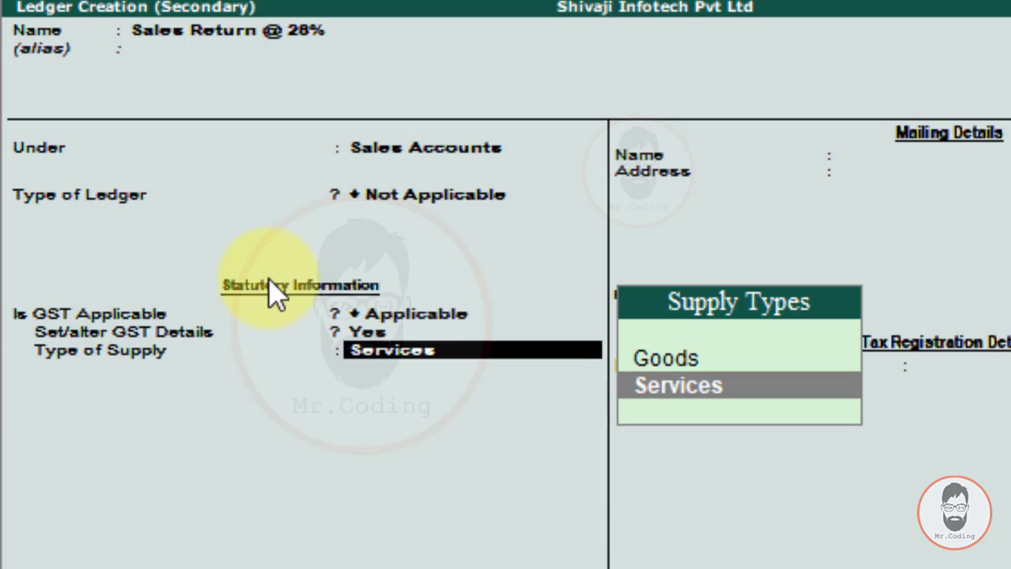
# Set the type of supply to Goods, leave bank and tax registration details unprovided, and save the Sales Return @ 28% ledger.
pyautogui.press('Up')
pyautogui.press('Return')
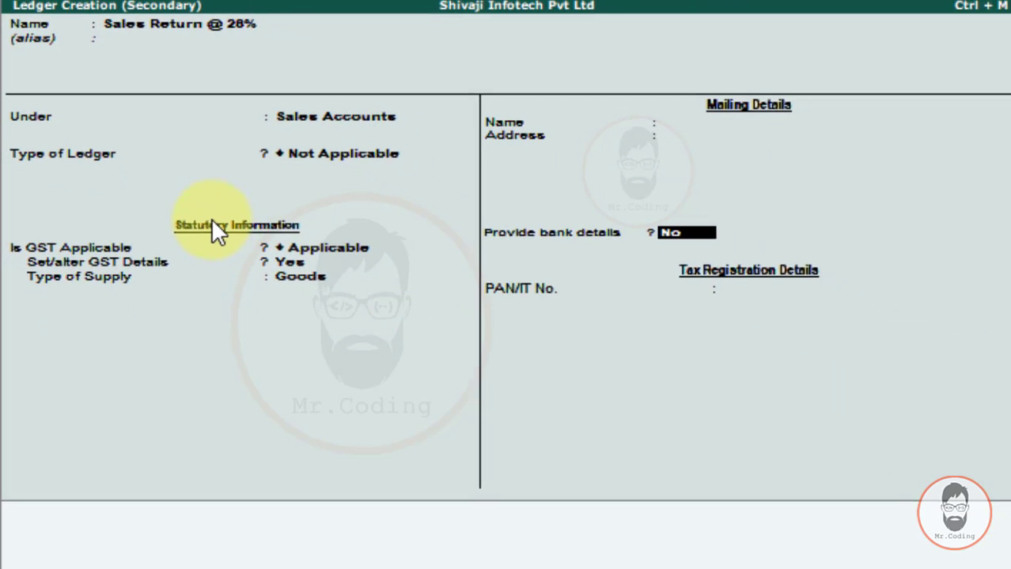
pyautogui.press('Return')
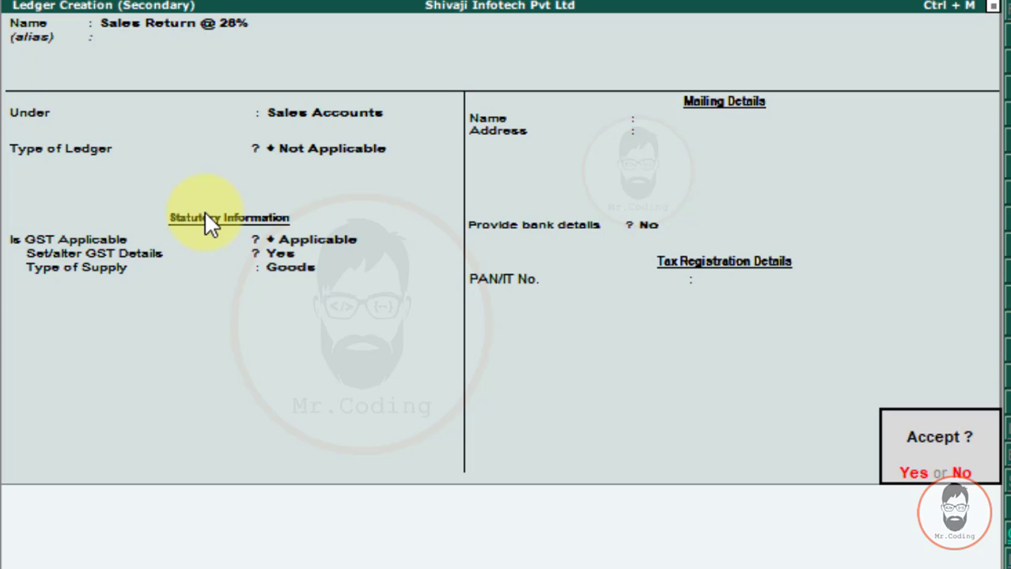
pyautogui.press('Return')
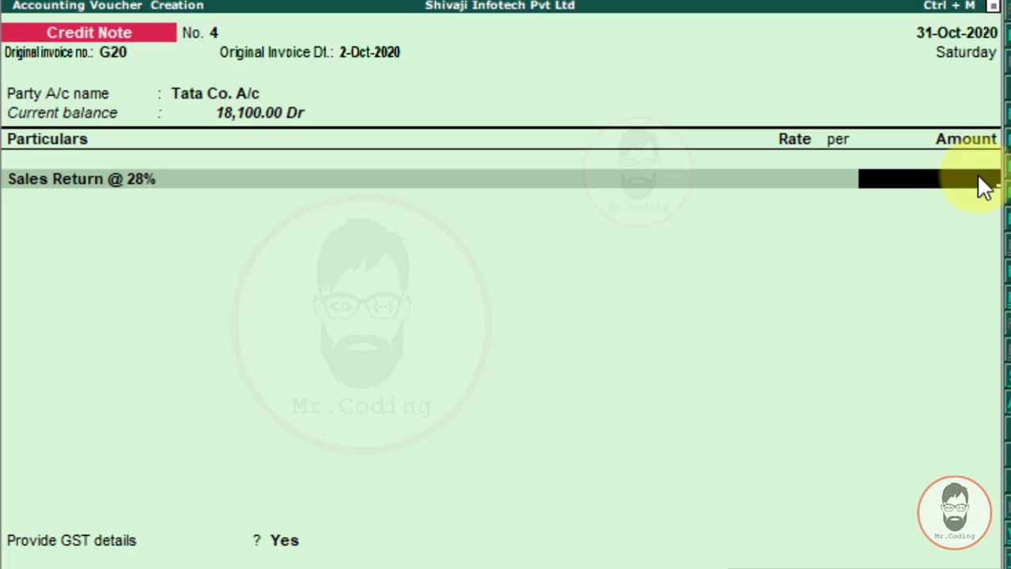
# Enter 2,000 as the Sales Return @ 28% amount and add CGST on Sales @ 14% with its calculated amount.
pyautogui.write('2,000')
pyautogui.press('Return')
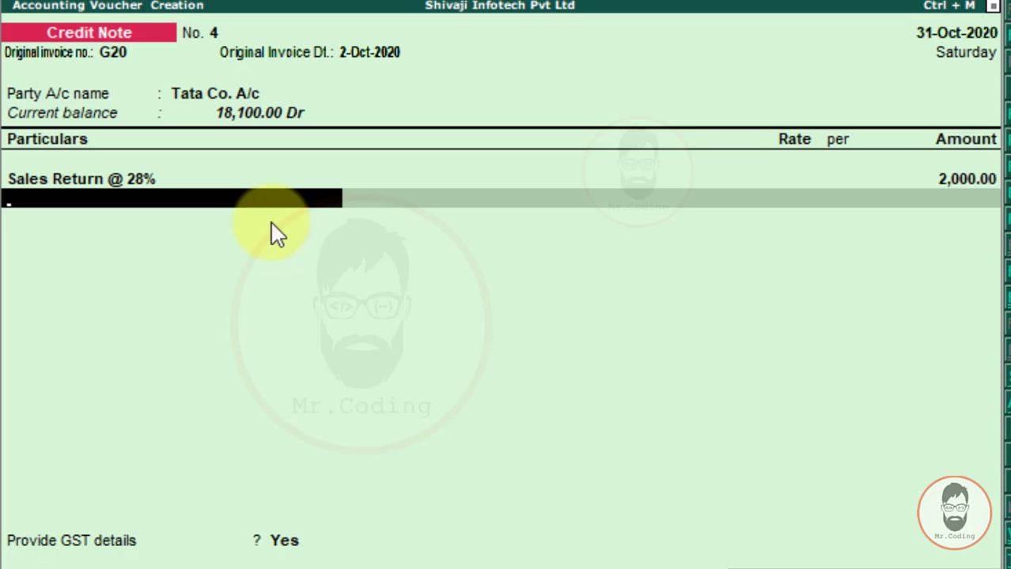
pyautogui.press('space')
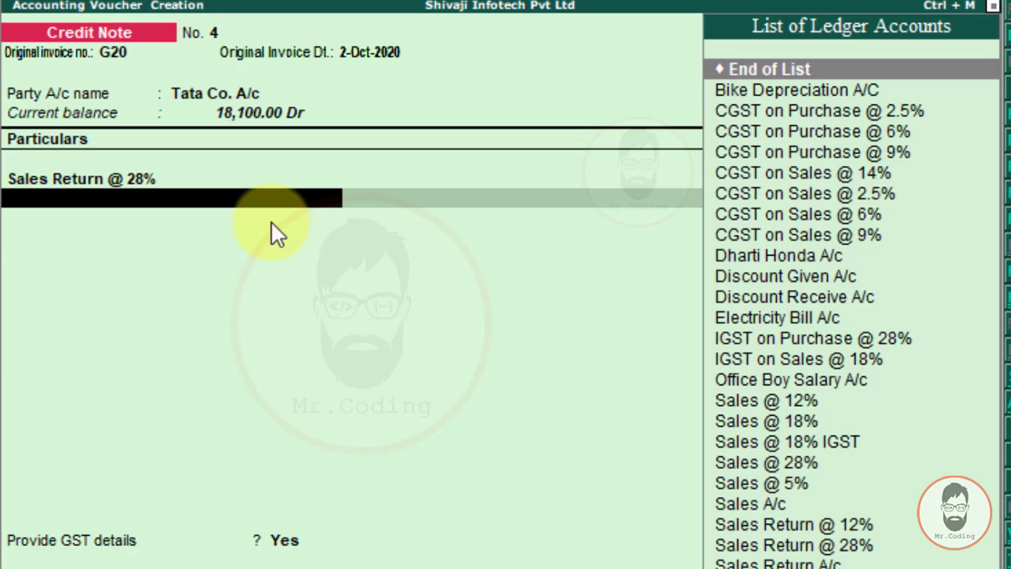
pyautogui.write('C')
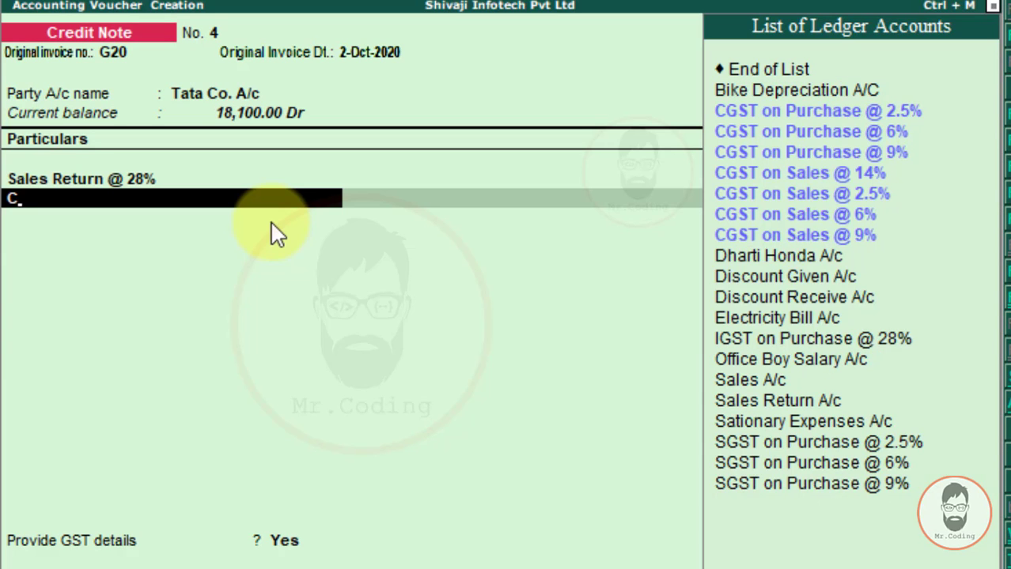
pyautogui.click(864, 240)
pyautogui.press('Up')
pyautogui.press('Up')
pyautogui.press('Up')
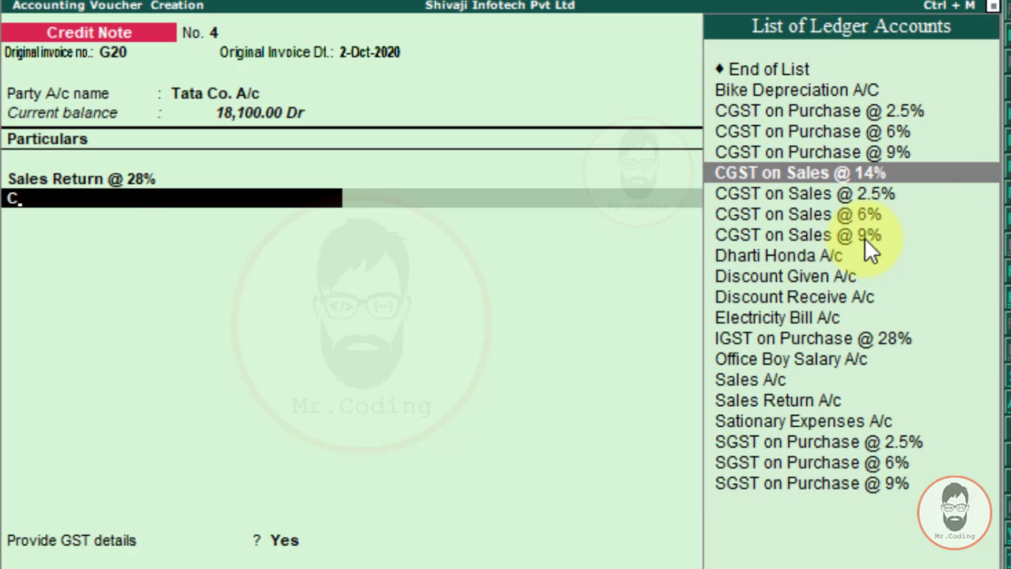
pyautogui.press('Return')
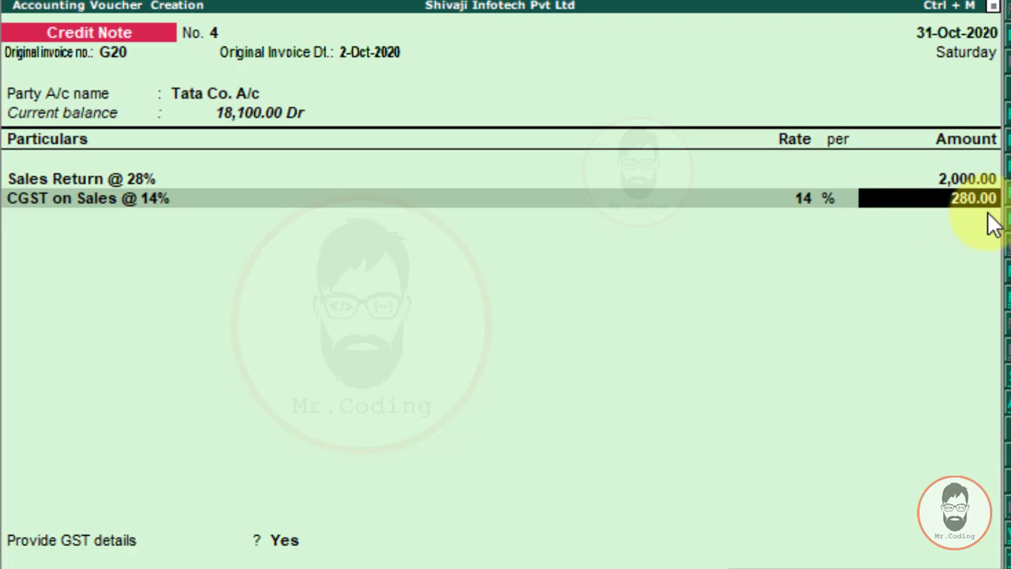
pyautogui.press('Return')
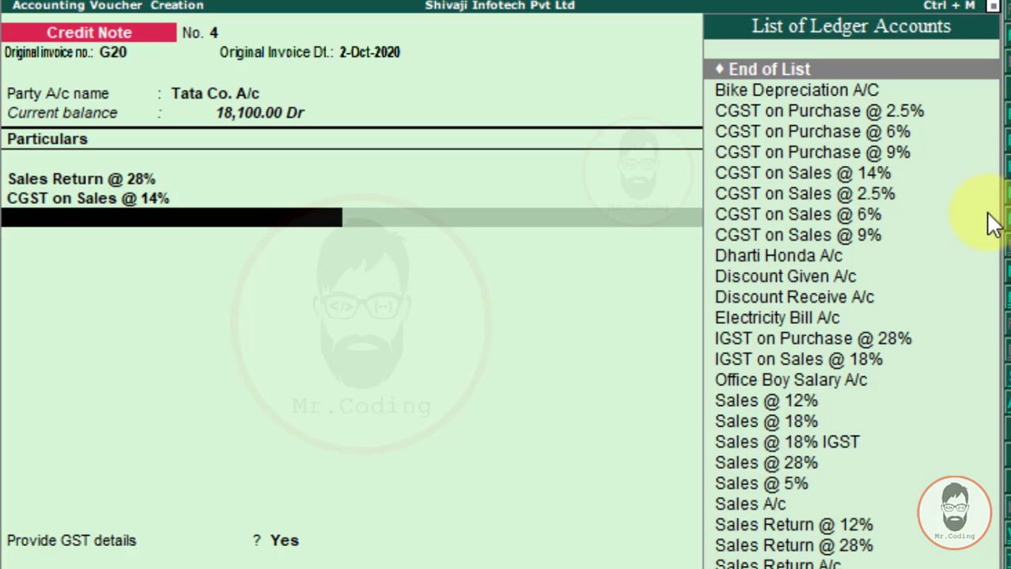
# Add the SGST on Sales @ 14% ledger with its calculated amount and end the particulars list.
pyautogui.write('S')
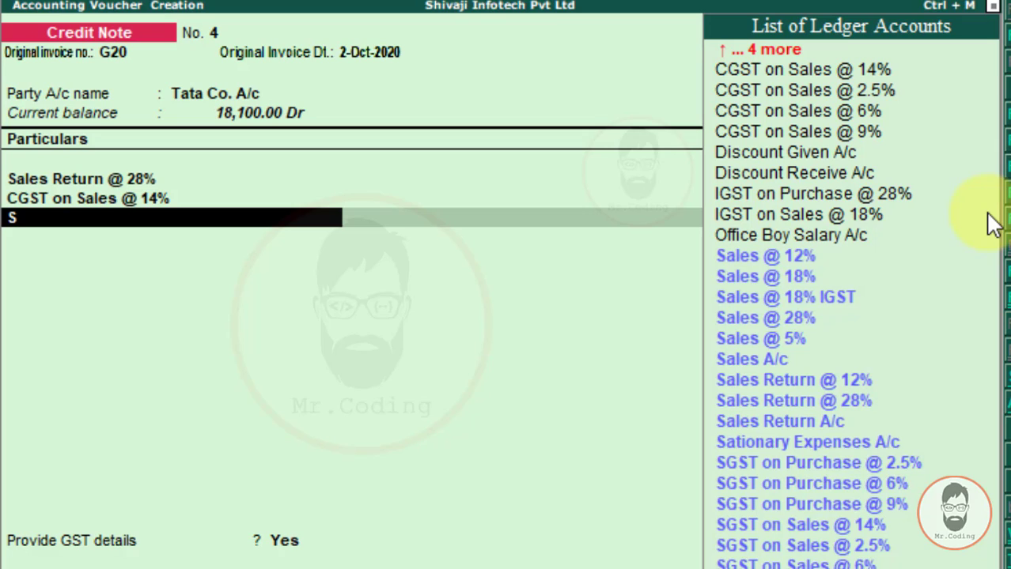
pyautogui.press('Up')
pyautogui.press('Up')
pyautogui.press('Up')
pyautogui.press('Up')
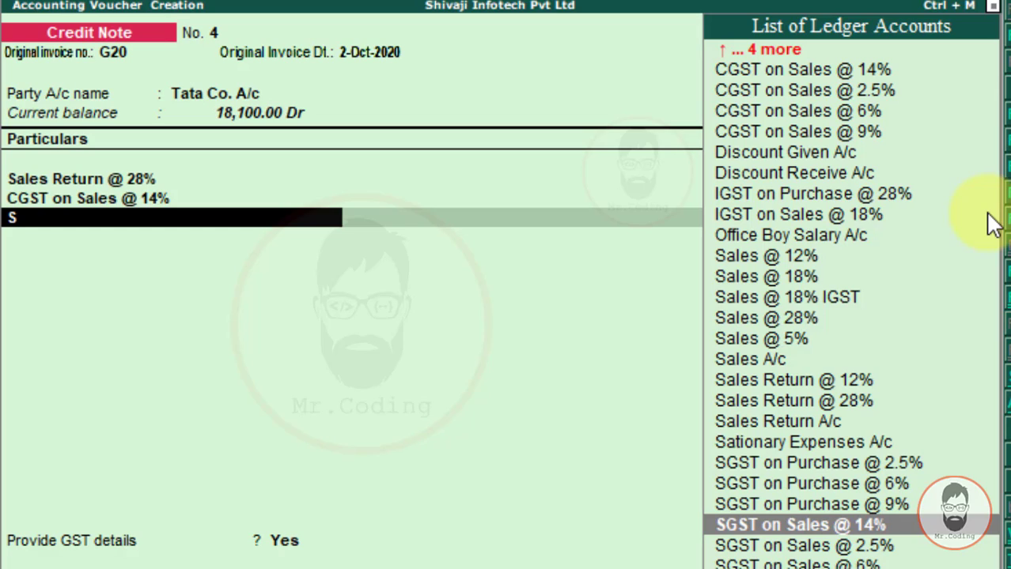
pyautogui.press('Return')
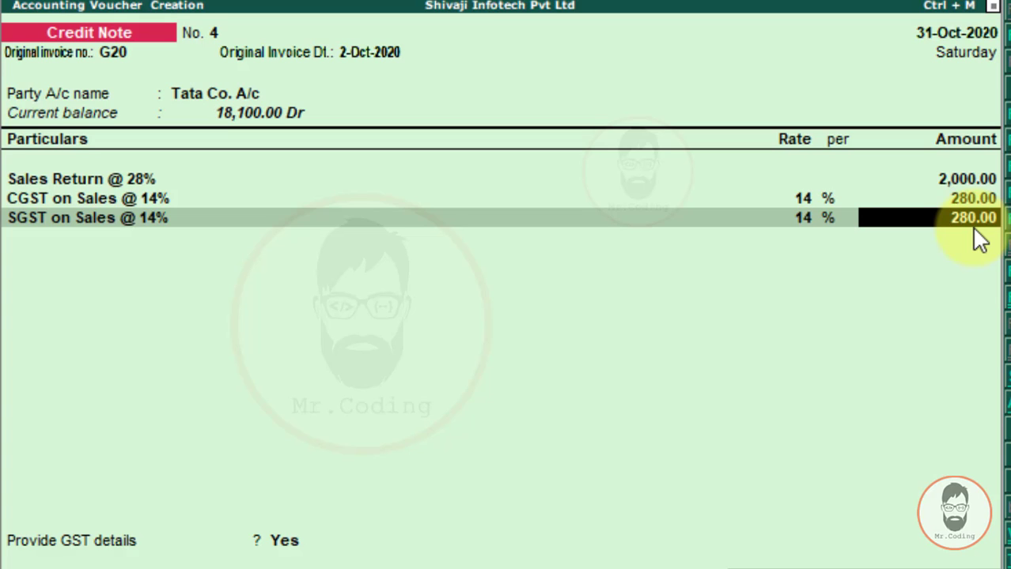
pyautogui.press('Return')
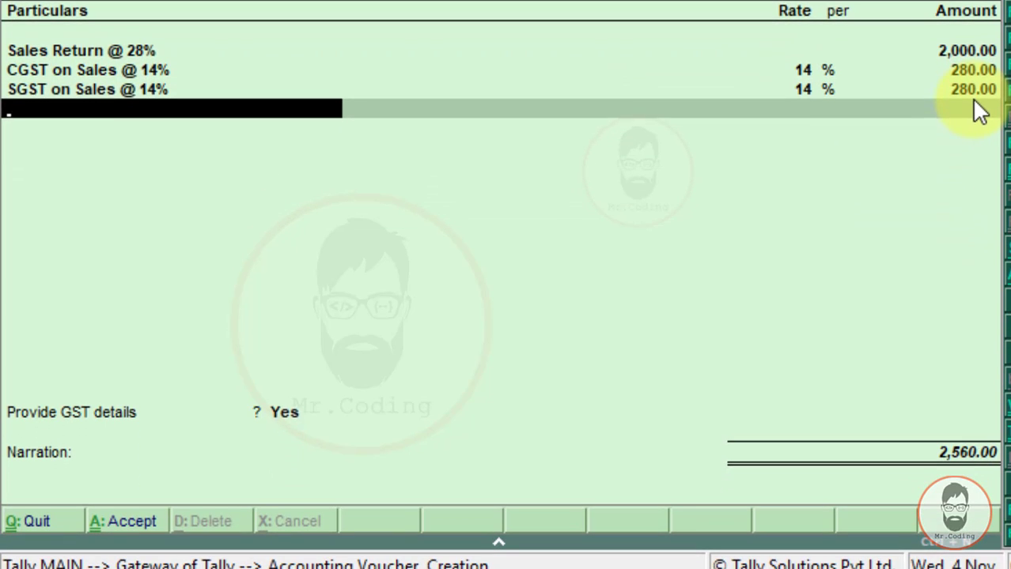
pyautogui.press('Return')
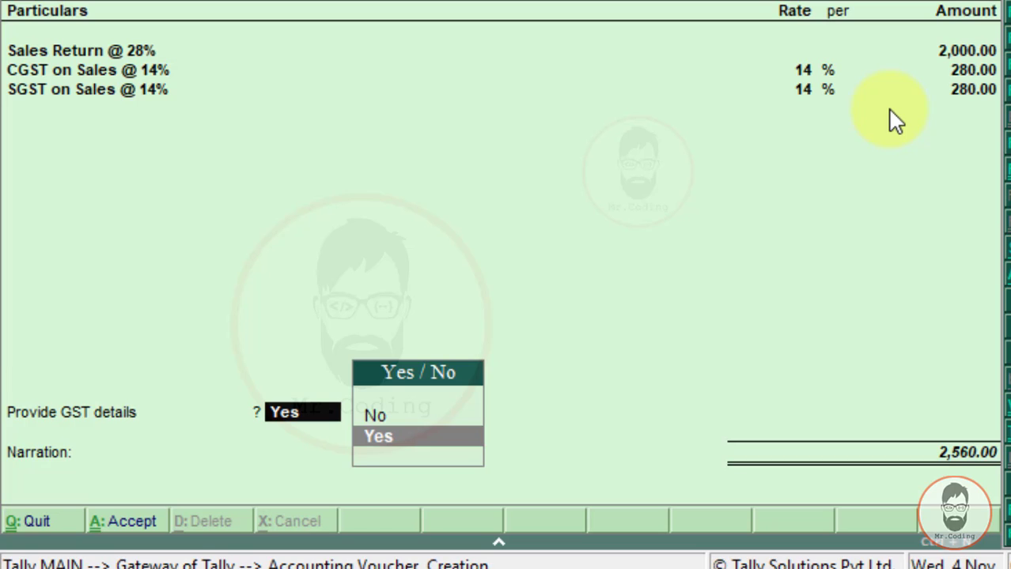
# Provide GST details with reason 01-Sales Return, buyer's debit note number 12 and date 31-10-2020.
pyautogui.press('Return')
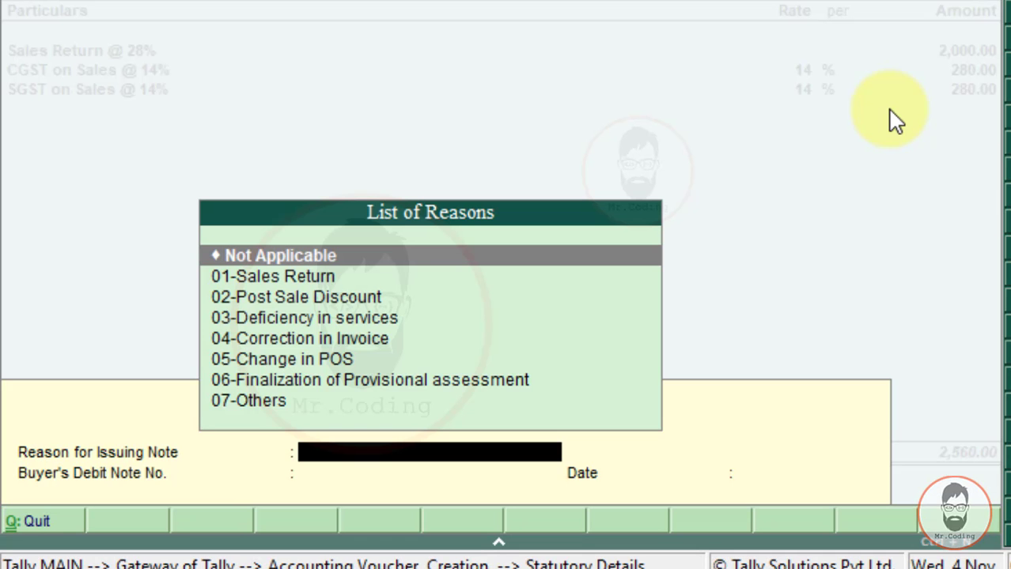
pyautogui.press('Down')
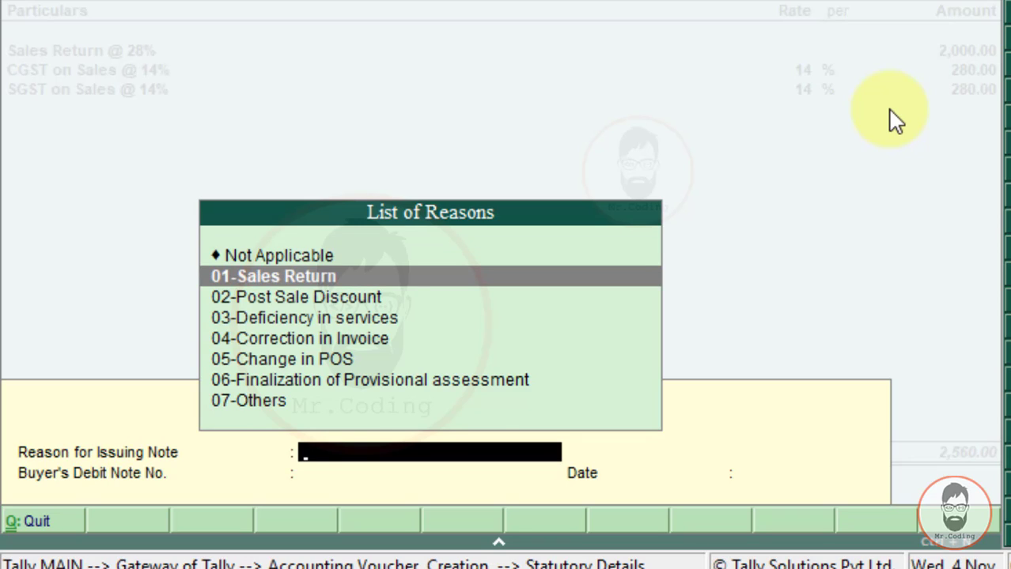
pyautogui.press('Return')
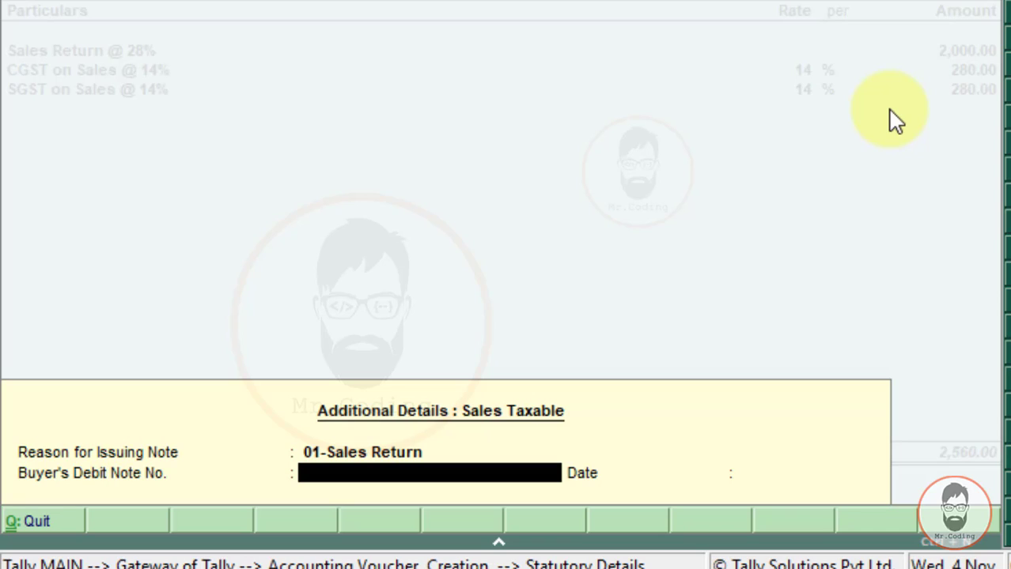
pyautogui.write('12')
pyautogui.press('Return')
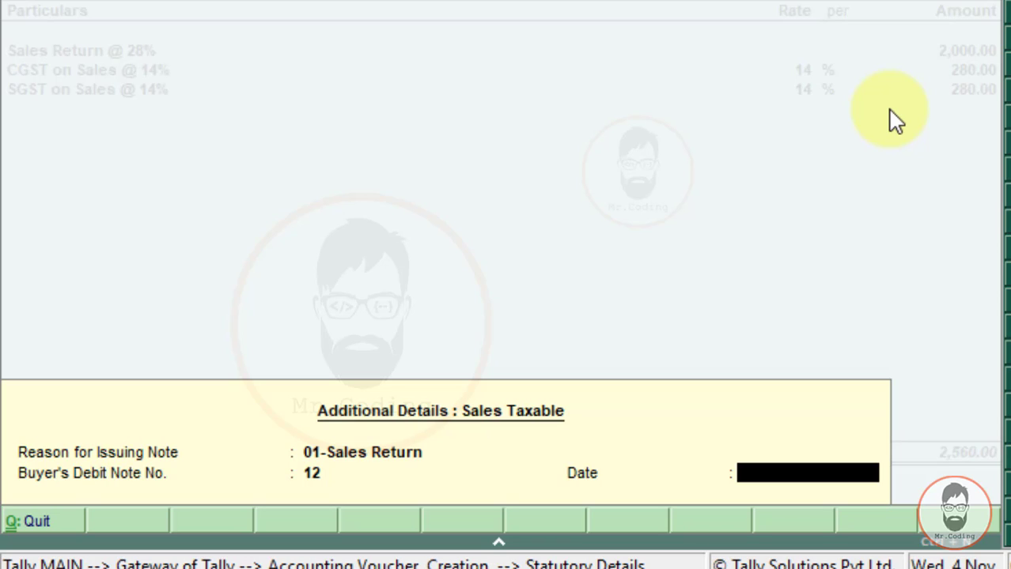
pyautogui.write('31-10-2020')
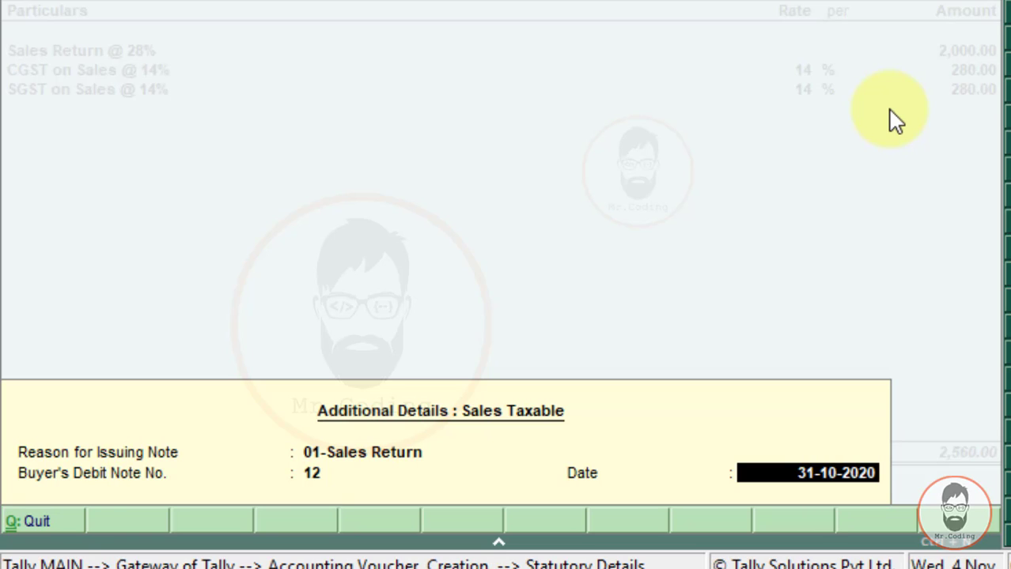
pyautogui.press('Return')
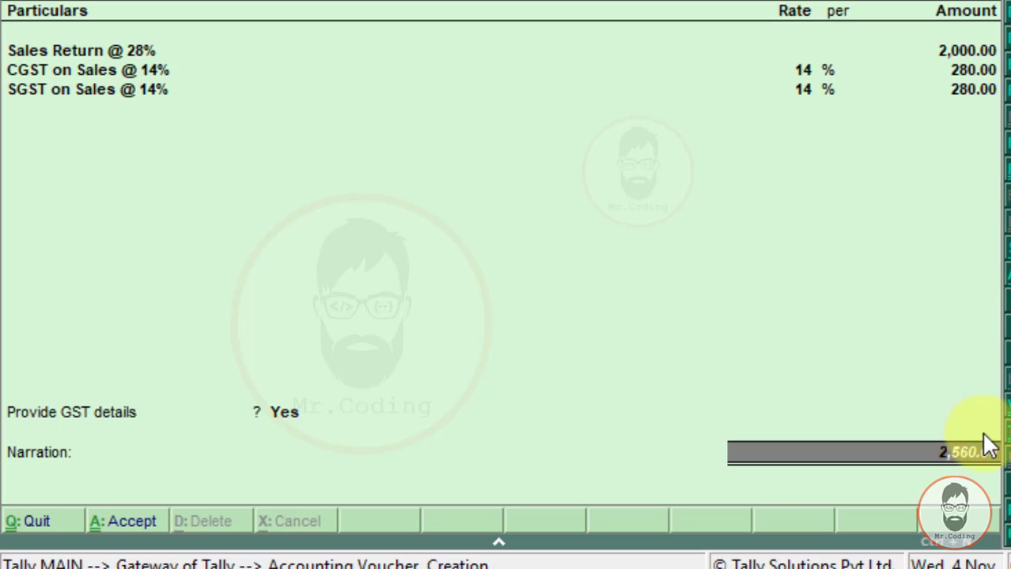
# Leave the narration empty and save the Tata Co. A/c credit note voucher.
pyautogui.press('Return')
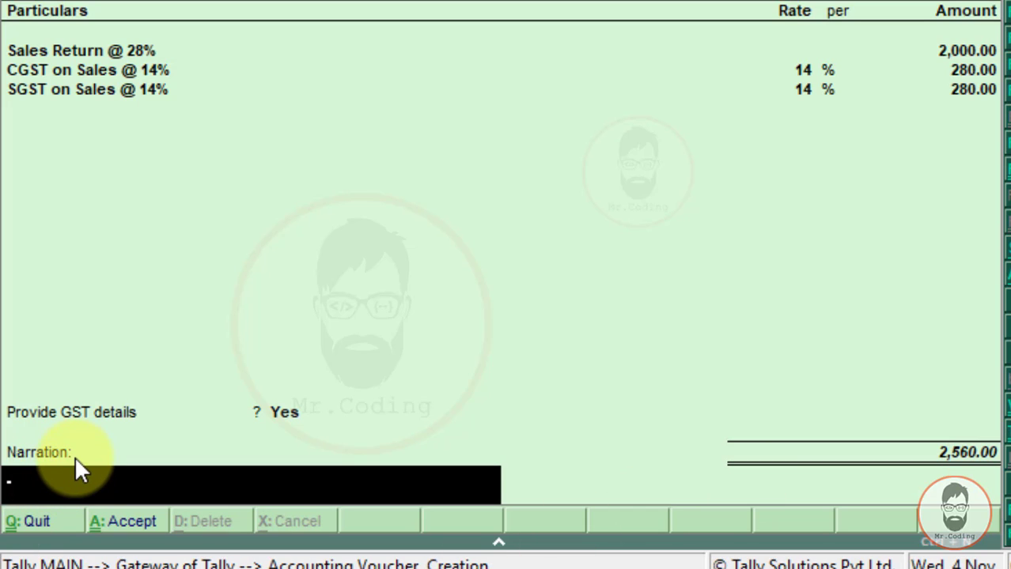
pyautogui.press('Return')
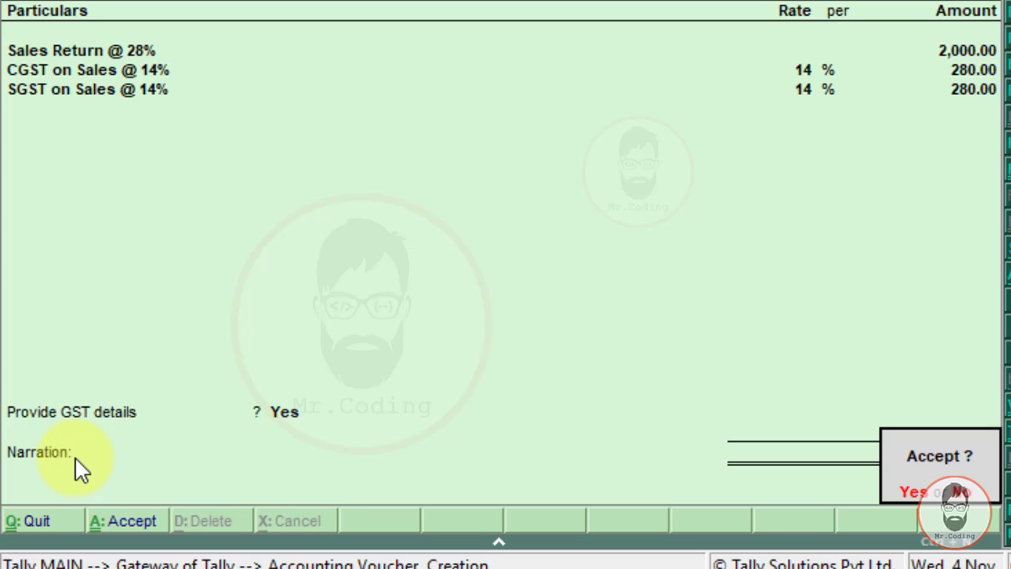
pyautogui.press('Return')
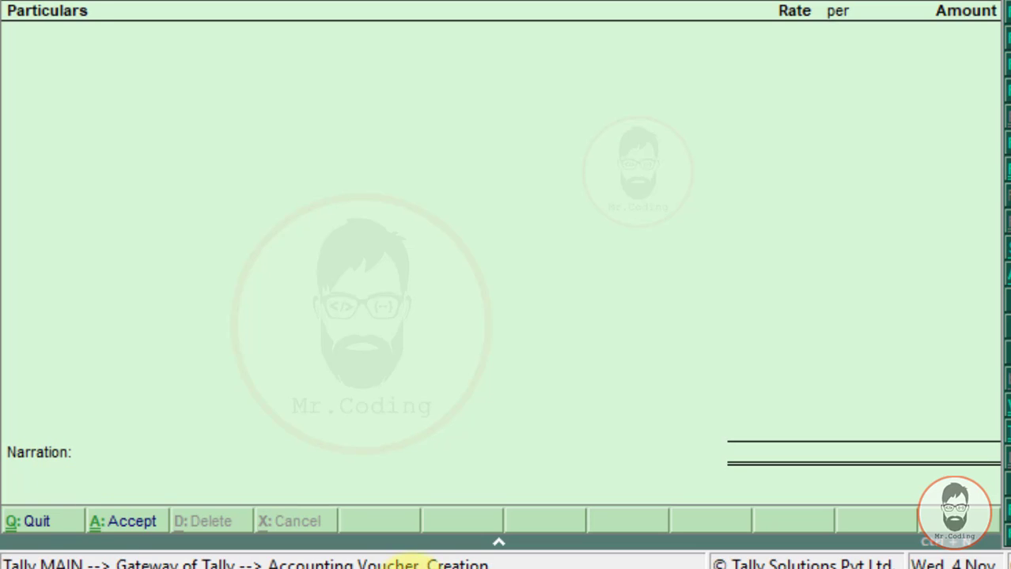
# Switch to the Word document and review the third sales return exercise and its invoice.
pyautogui.moveTo(494, 568)
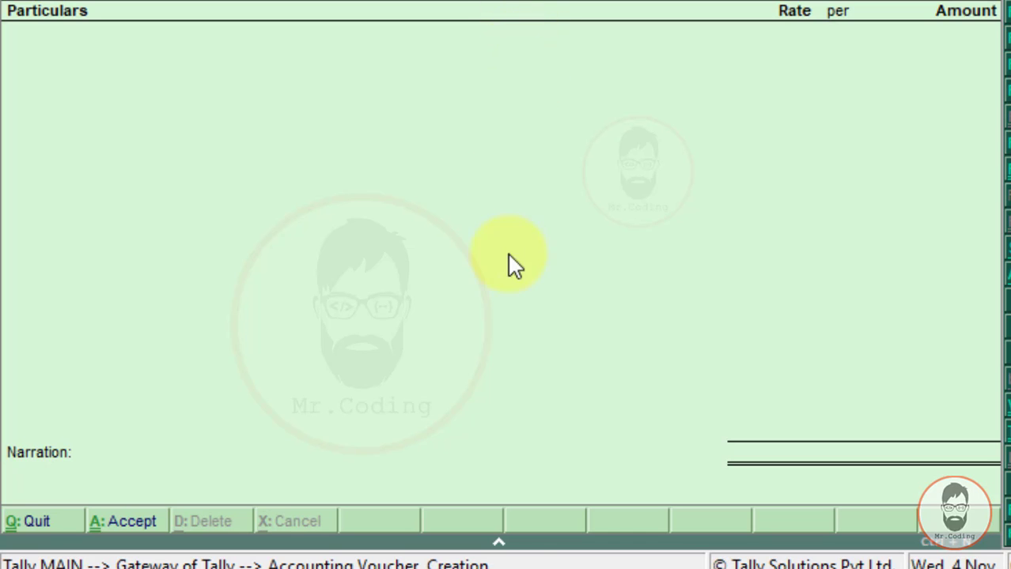
pyautogui.click(495, 568)
pyautogui.scroll(-2, 606, 170)
pyautogui.scroll(-3, 605, 170)
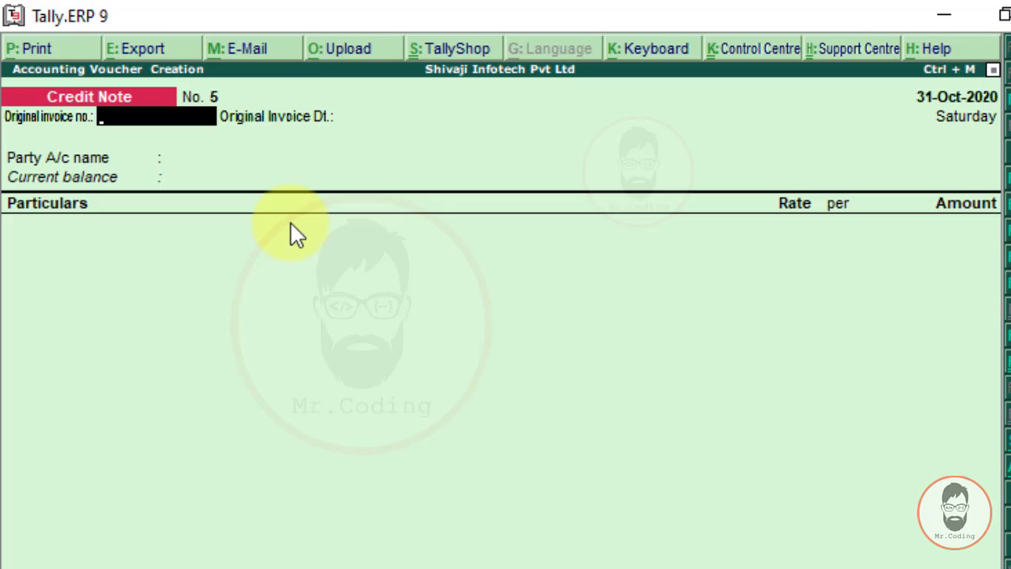
# In Tally, date the new credit note 31-10-2020 and enter original invoice number G21 with invoice date 02-10-2020.
pyautogui.press('F2')
pyautogui.write('31-10-2020')
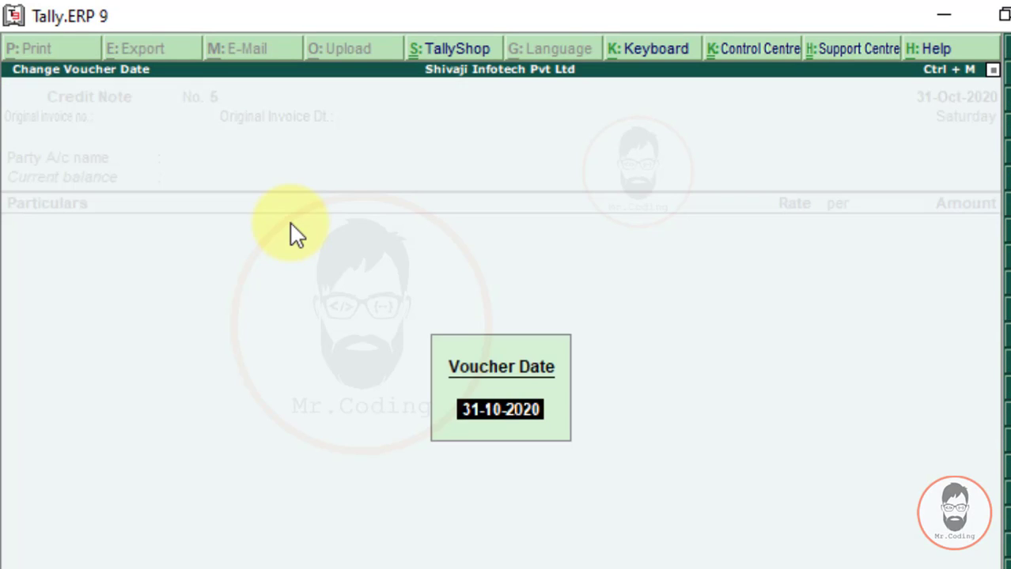
pyautogui.press('Return')
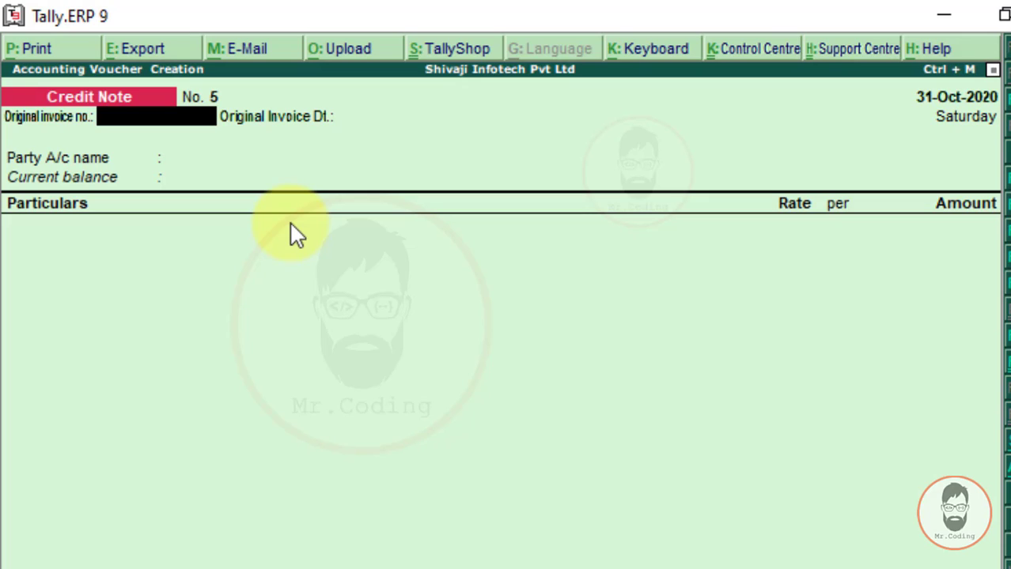
pyautogui.write('G21')
pyautogui.press('Return')
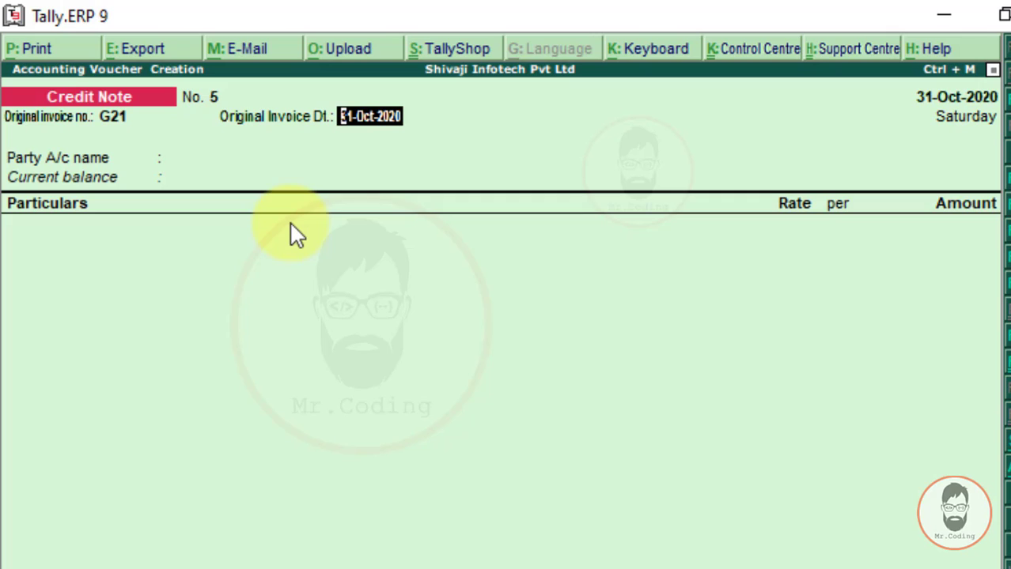
pyautogui.write('02-10-2020')
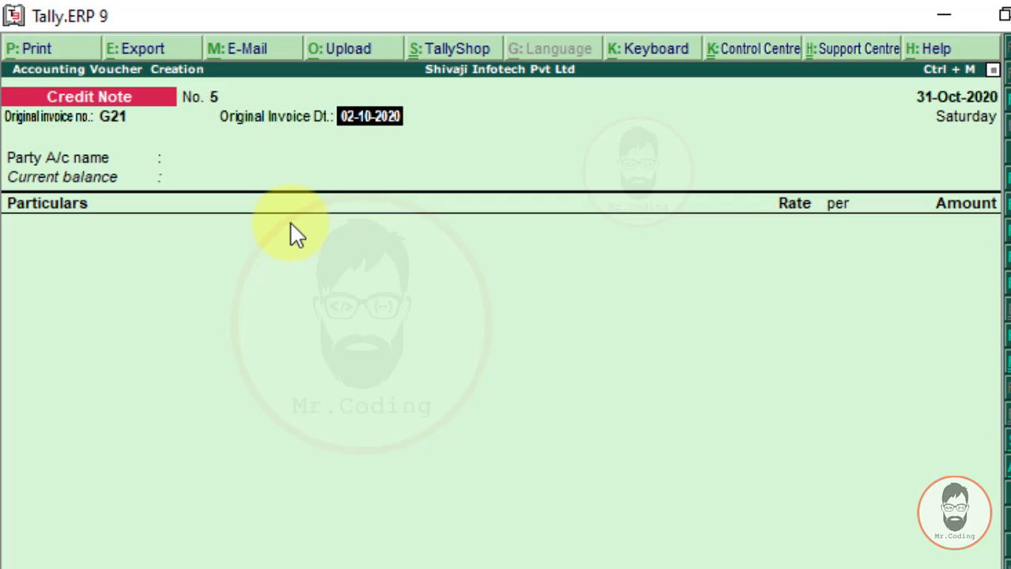
pyautogui.press('Return')
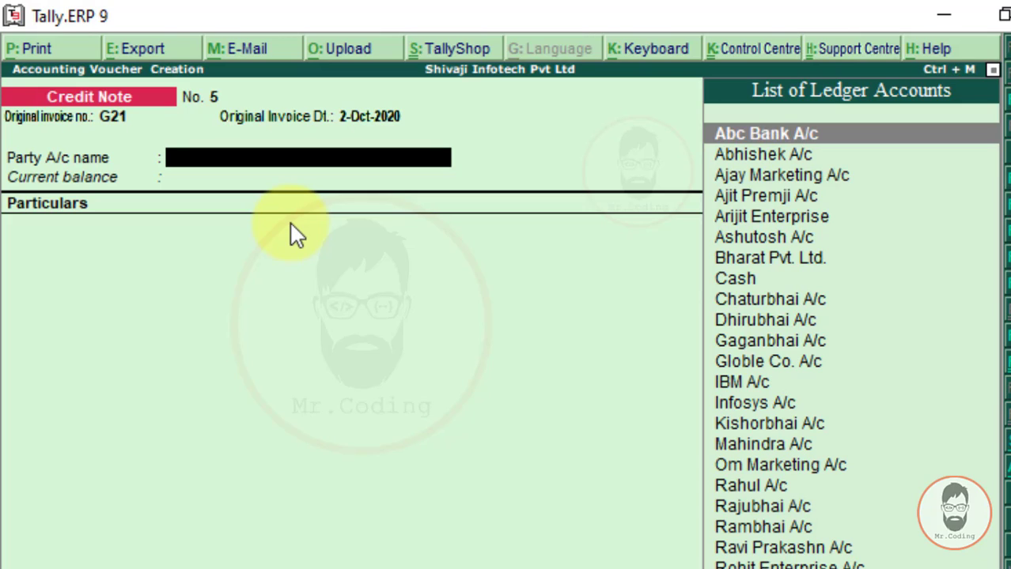
# Select the ledger of the buyer named in the third exercise as party account and accept the party details unfilled.
pyautogui.write('As')
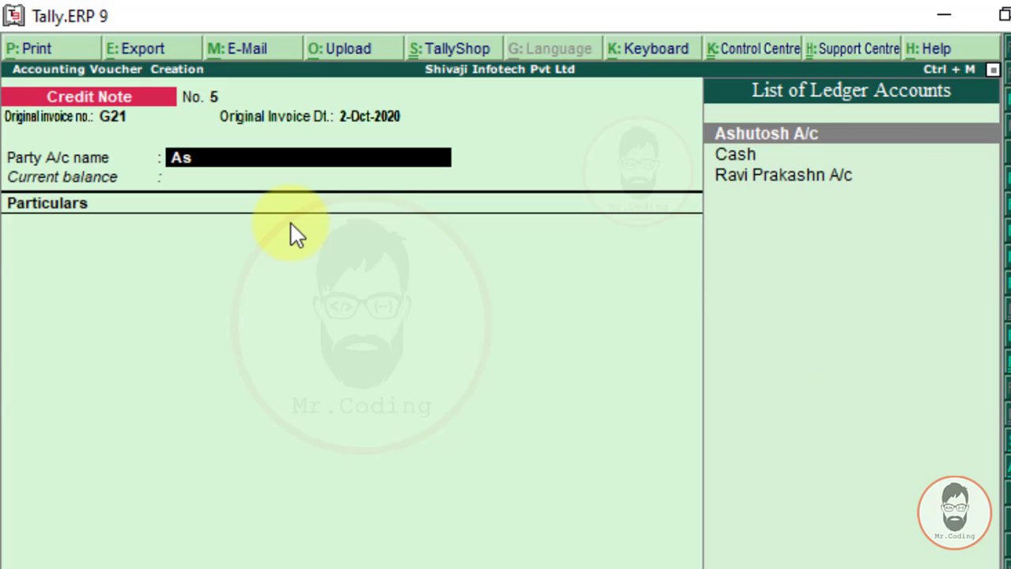
pyautogui.press('Return')
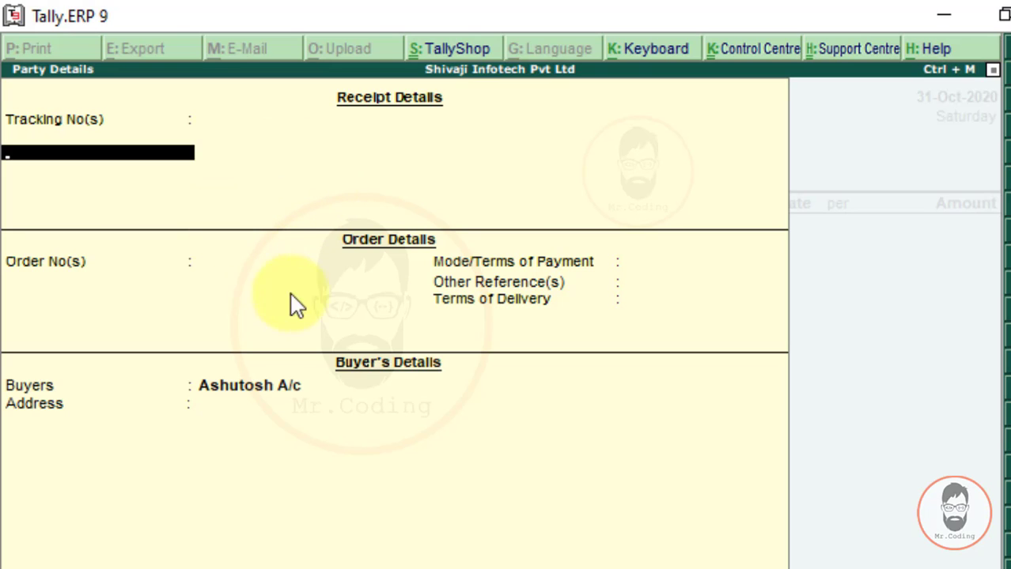
pyautogui.hotkey('ctrl', 'a')
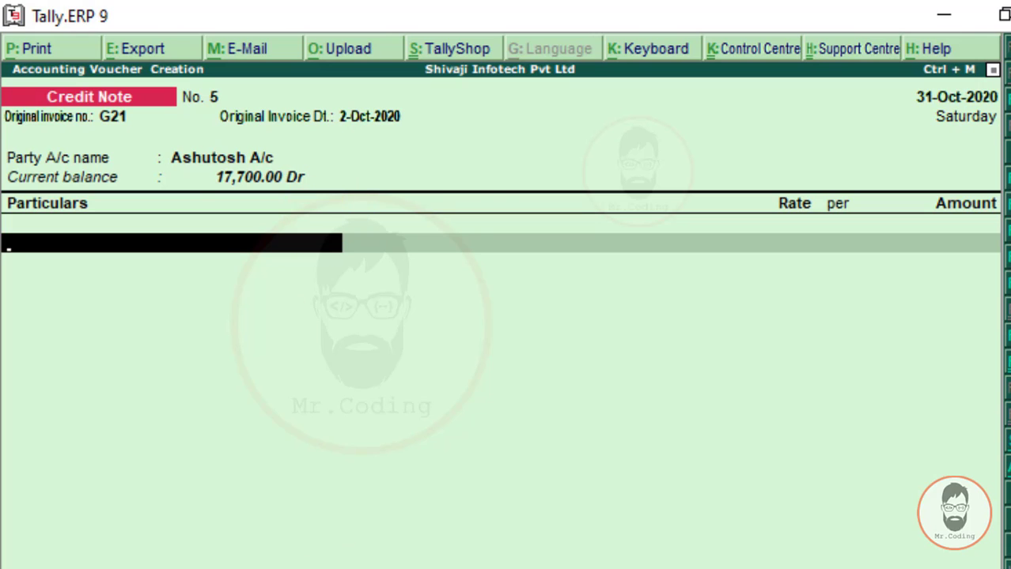
# Check the returned amount and the sales rate on invoice G21 in Word, and return to the Tally voucher.
pyautogui.hotkey('alt', 'Tab')
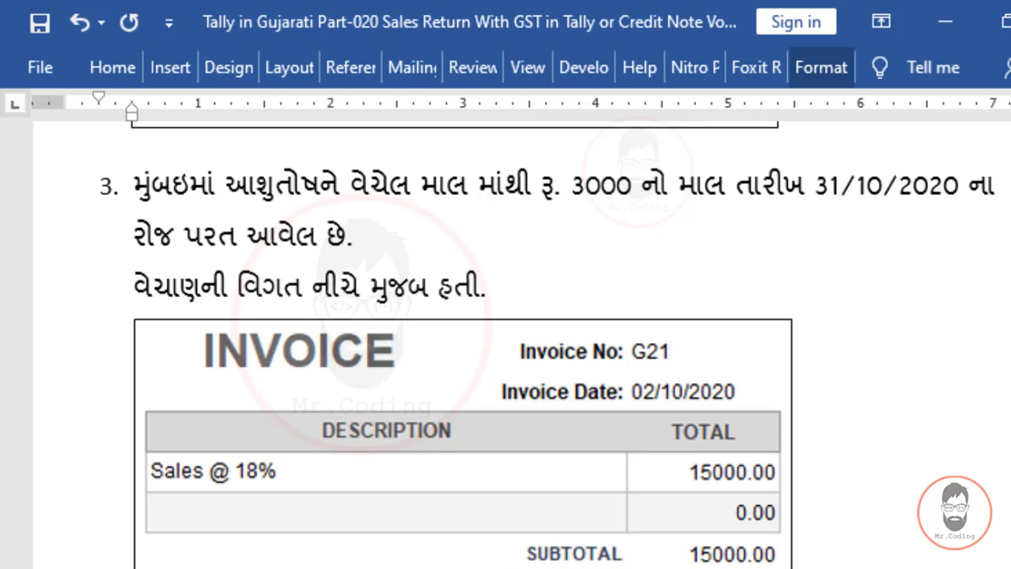
pyautogui.hotkey('alt', 'Tab')
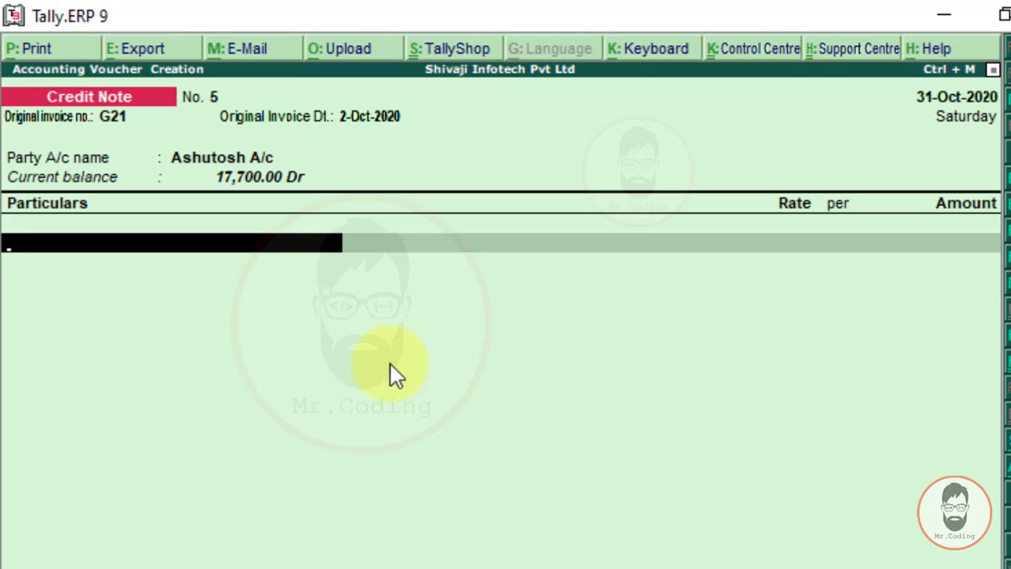
# Start a new ledger named Sales Return @ 18% IGST under Sales Accounts, with type of ledger Not Applicable.
pyautogui.hotkey('alt', 'c')
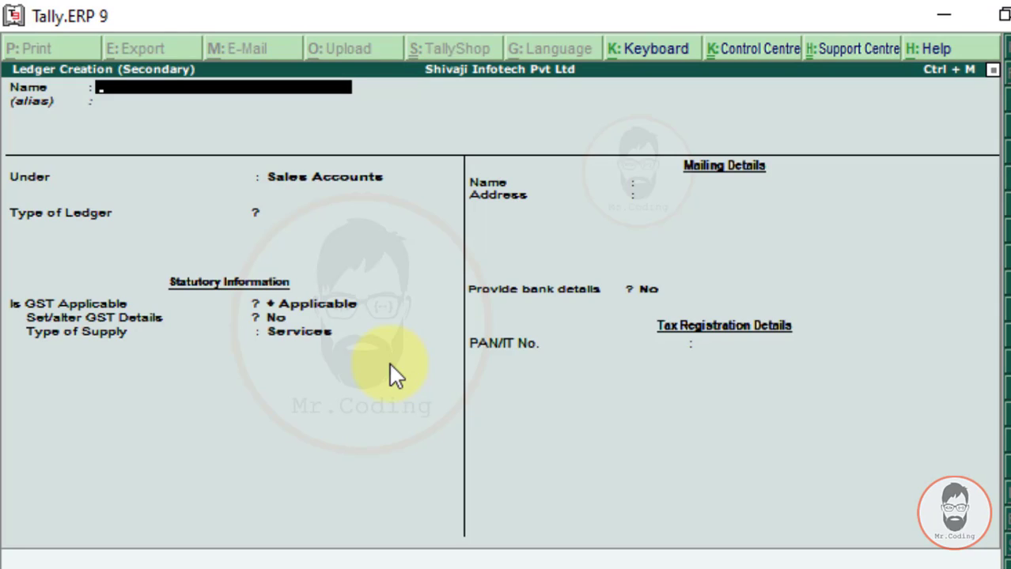
pyautogui.write('Sales Return @')
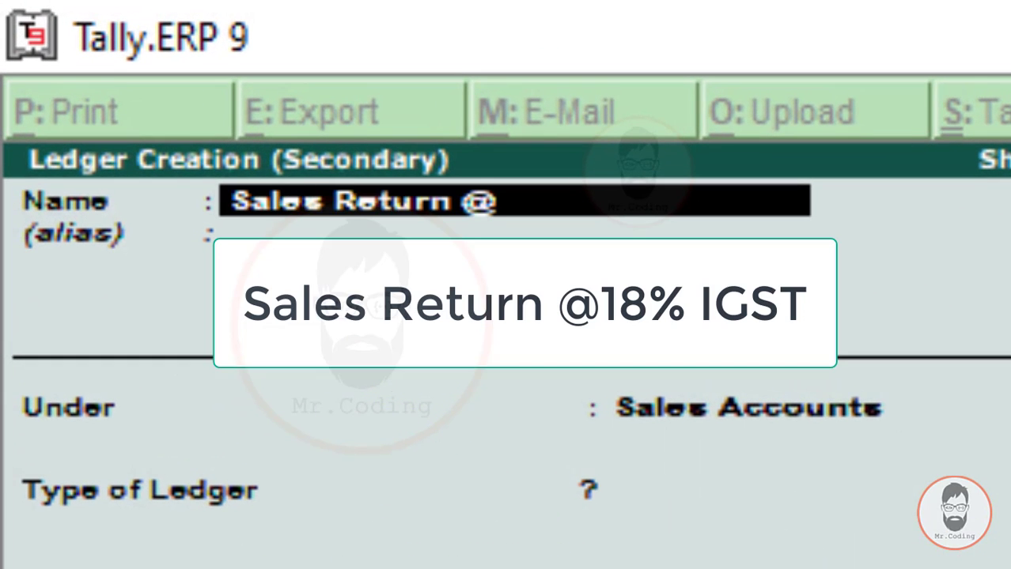
pyautogui.write(' 18% IGST')
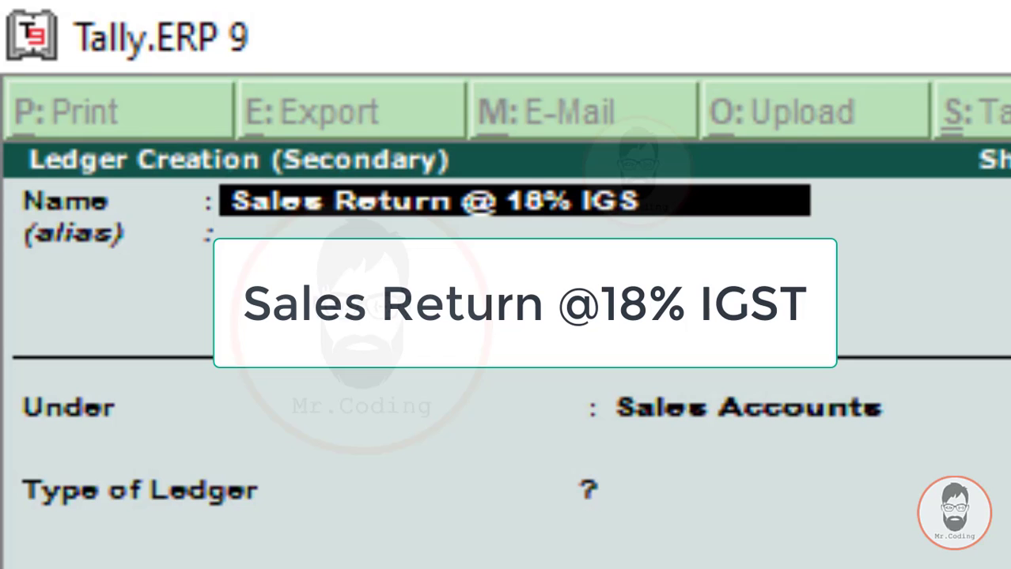
pyautogui.press('Return')
pyautogui.press('Return')
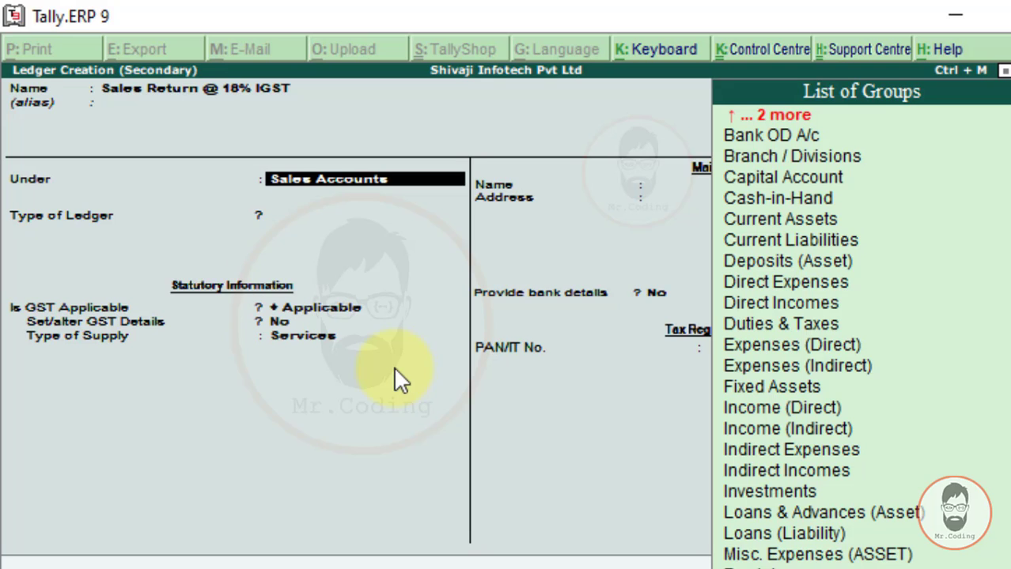
pyautogui.press('Return')
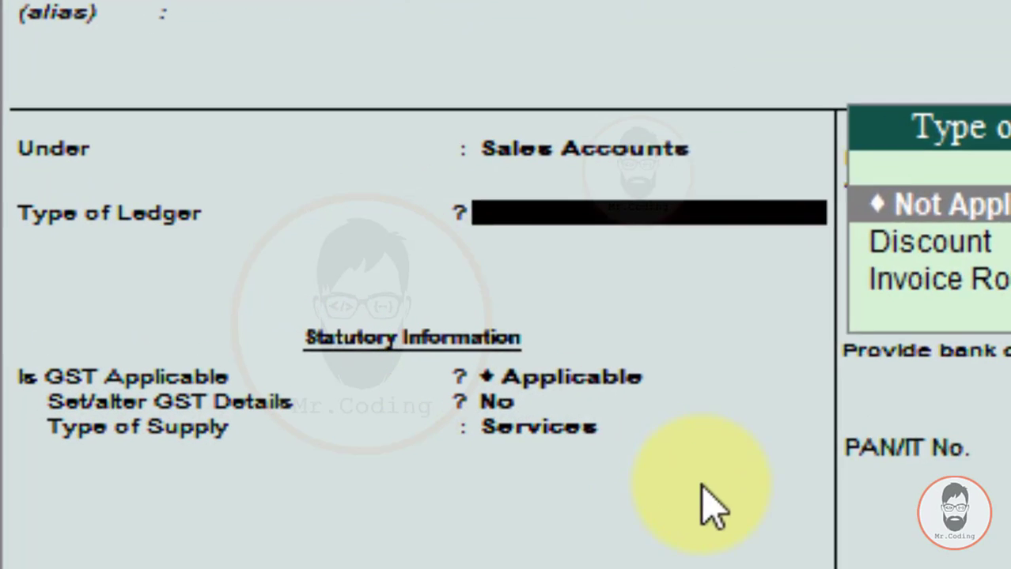
pyautogui.press('Return')
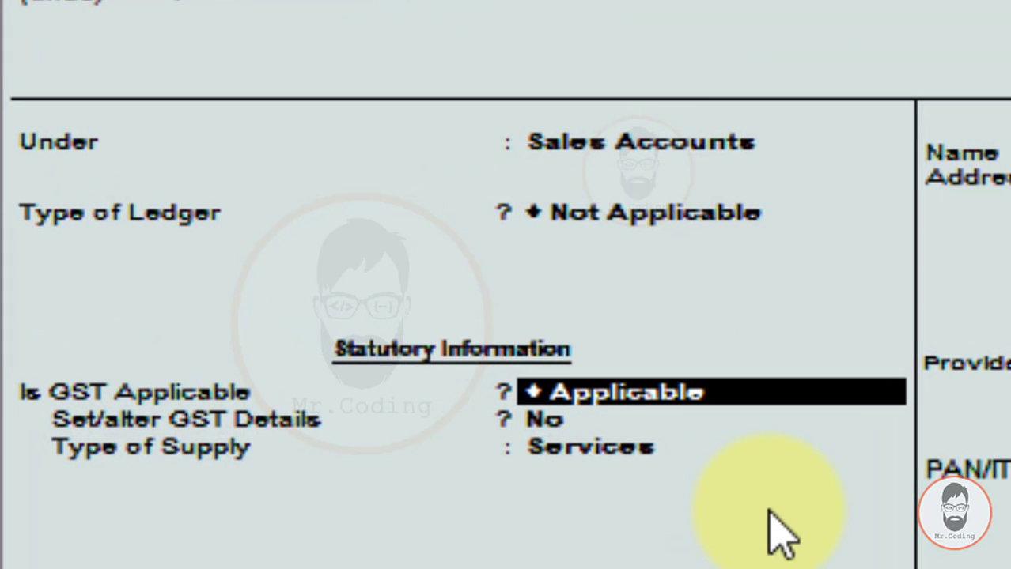
# Keep GST applicable for the ledger, enable its GST details and set the nature of transaction to Interstate Sales Taxable.
pyautogui.press('Return')
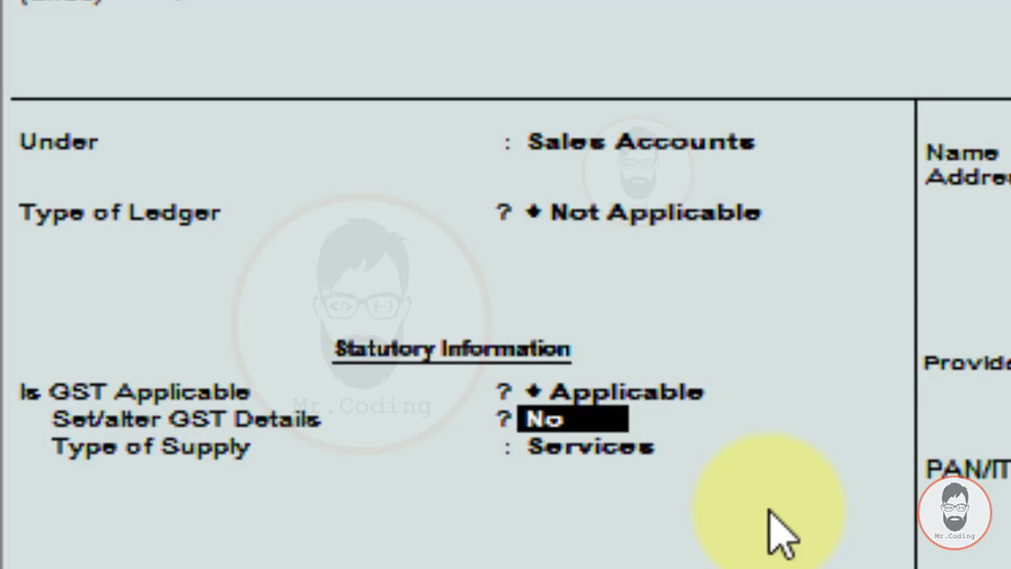
pyautogui.write('y')
pyautogui.press('Return')
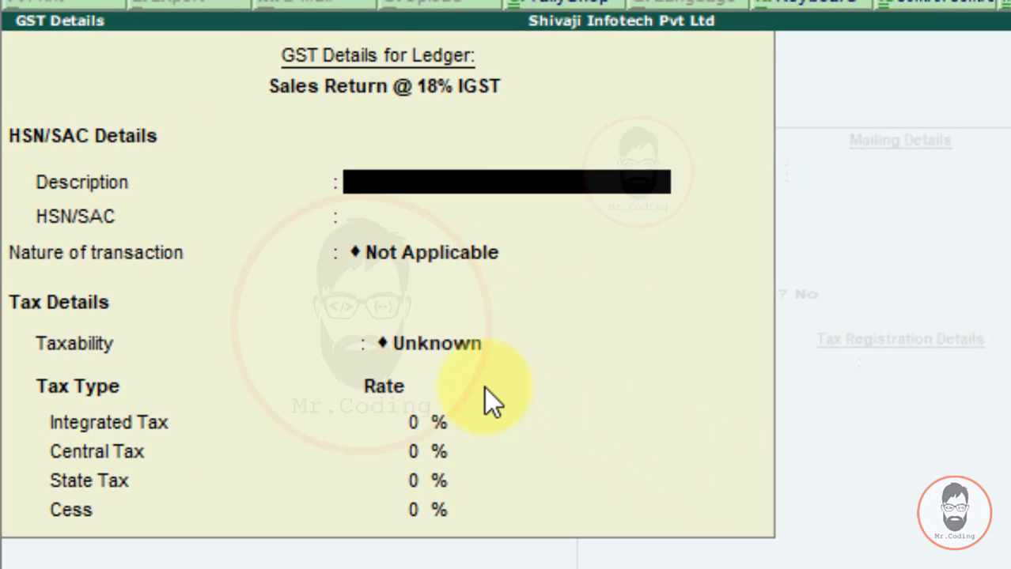
pyautogui.press('Return')
pyautogui.press('Return')
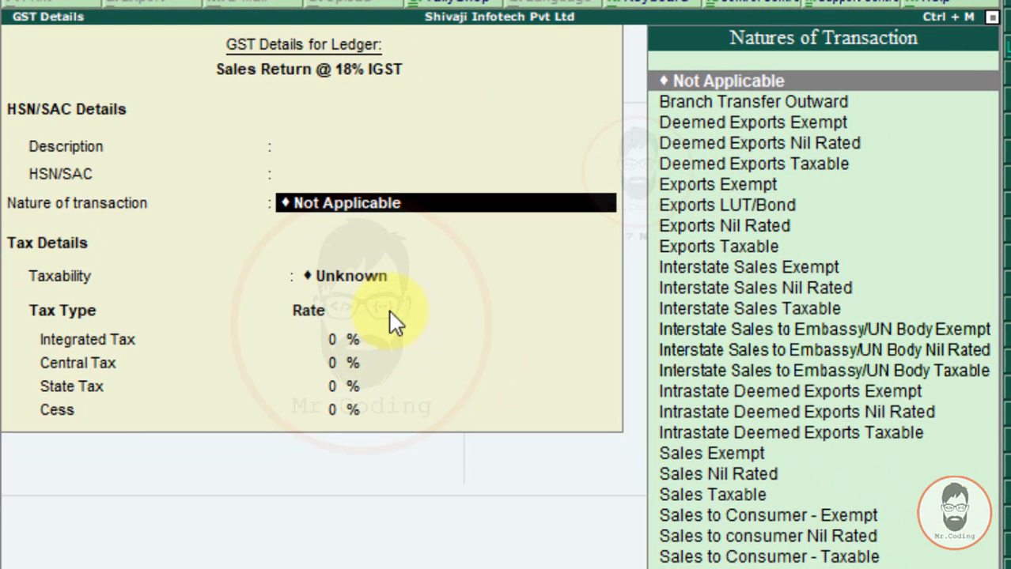
pyautogui.write('In')
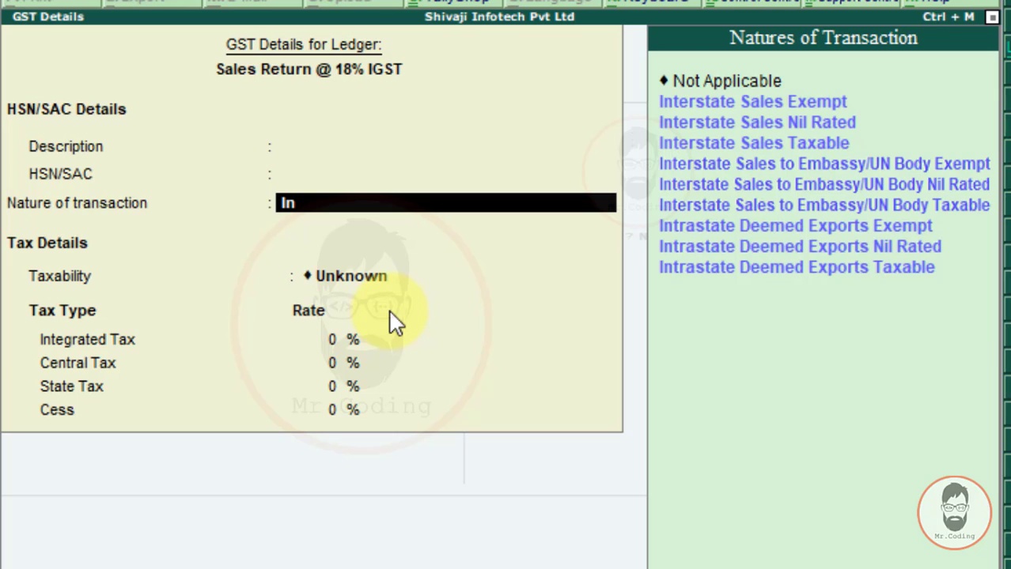
pyautogui.press('Down')
pyautogui.press('Down')
pyautogui.press('Down')
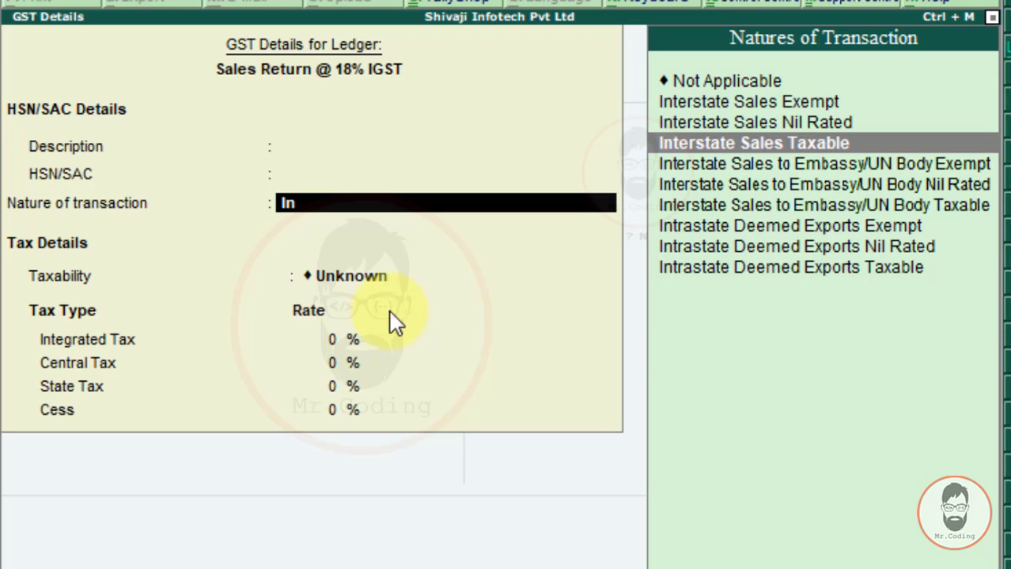
pyautogui.press('Return')
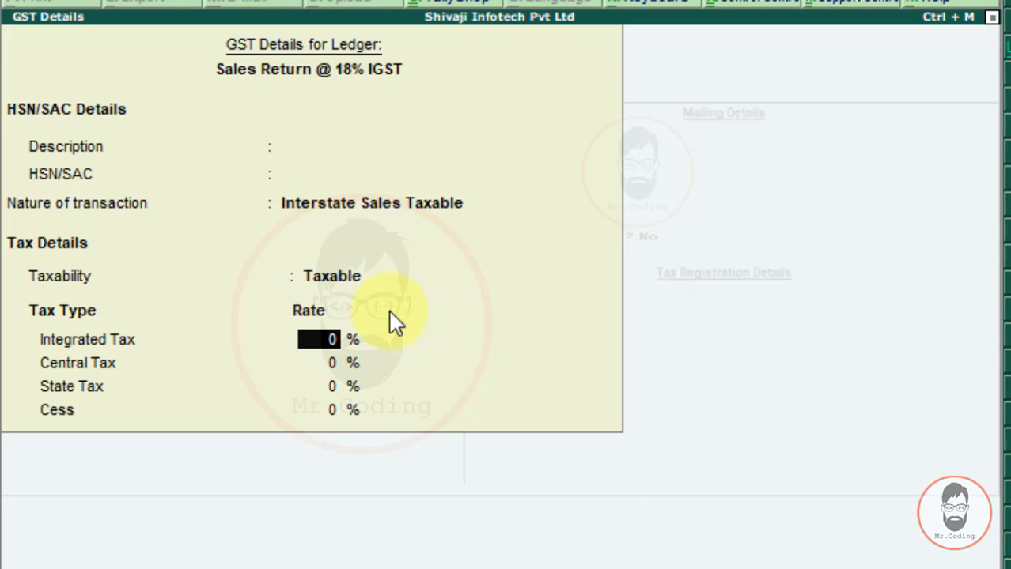
# Set the ledger's integrated tax rate to 18% and accept the GST details with the cess left at 0%.
pyautogui.write('18')
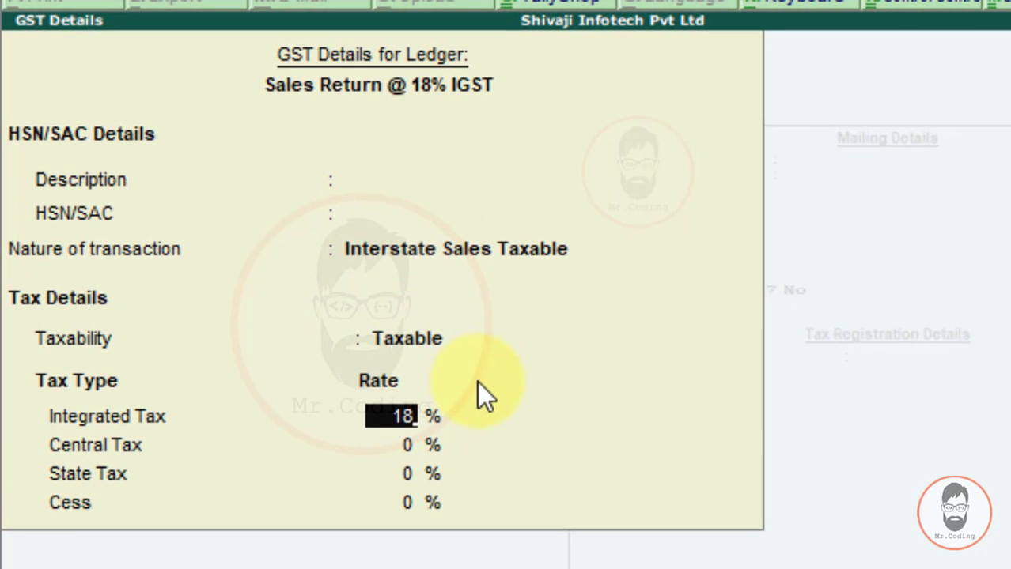
pyautogui.press('Return')
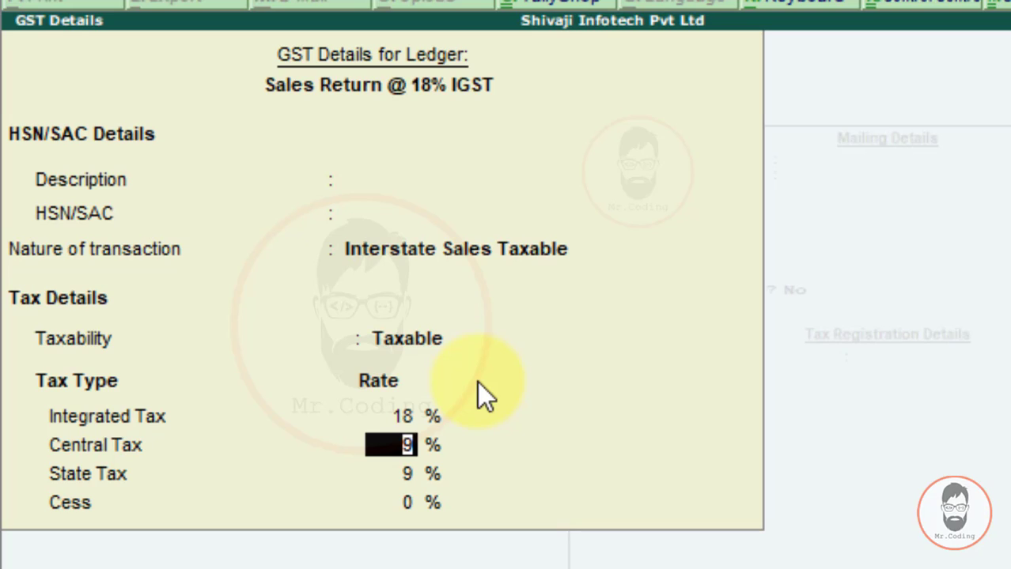
pyautogui.press('Return')
pyautogui.press('Return')
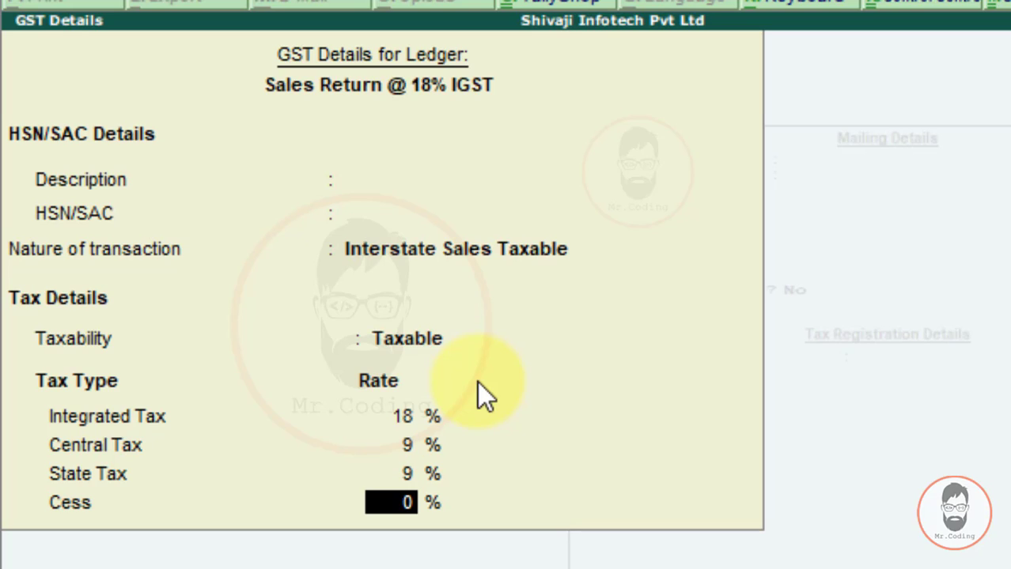
pyautogui.press('Return')
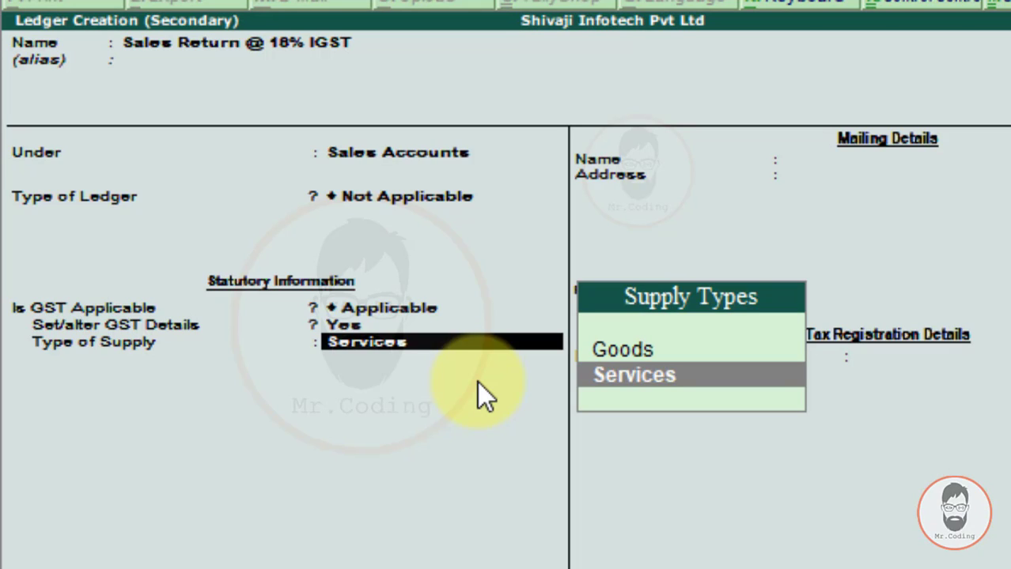
# Set the ledger's type of supply to Goods, leave bank details at No and save the ledger.
pyautogui.press('Up')
pyautogui.press('Return')
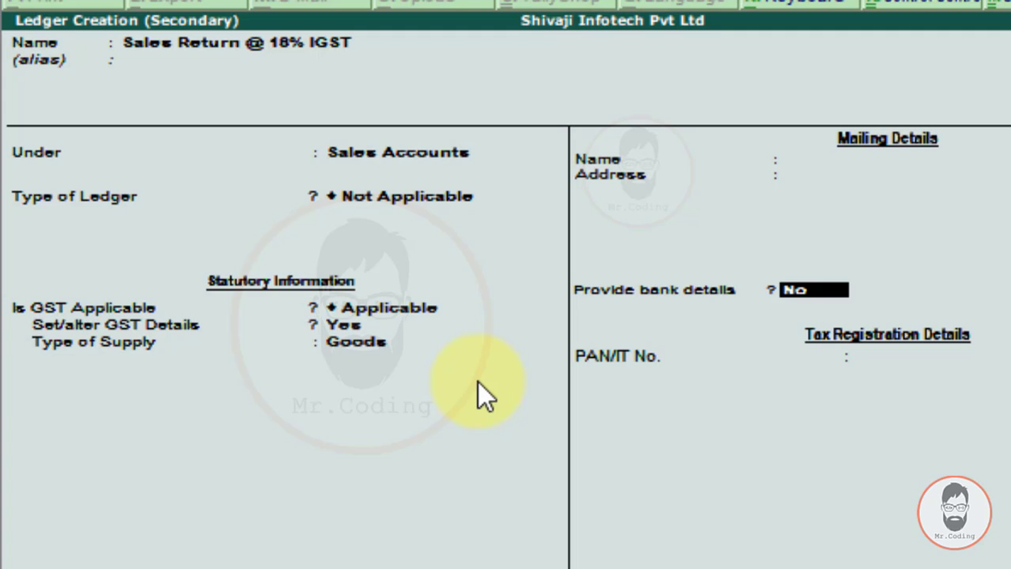
pyautogui.press('Return')
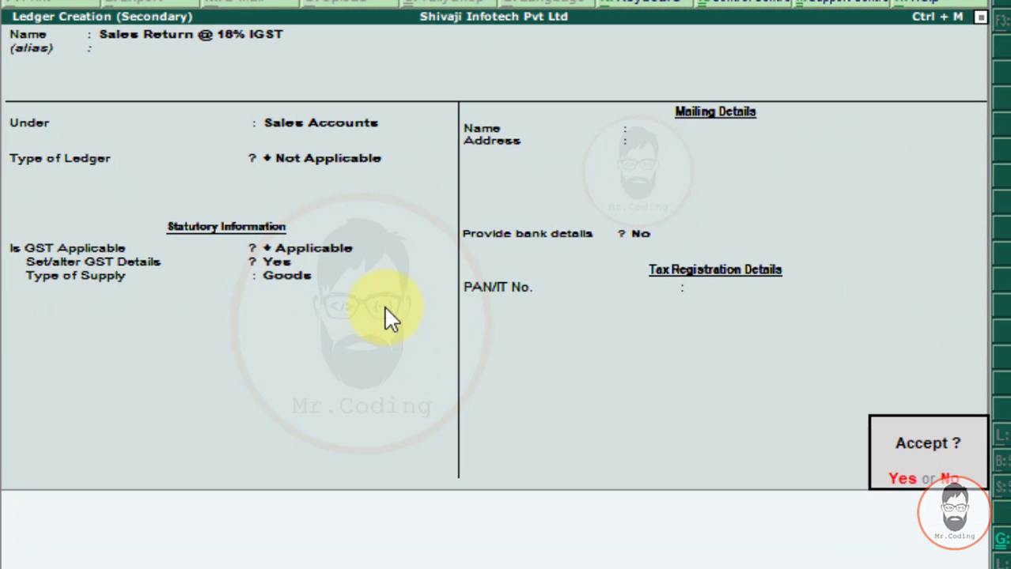
pyautogui.press('Return')
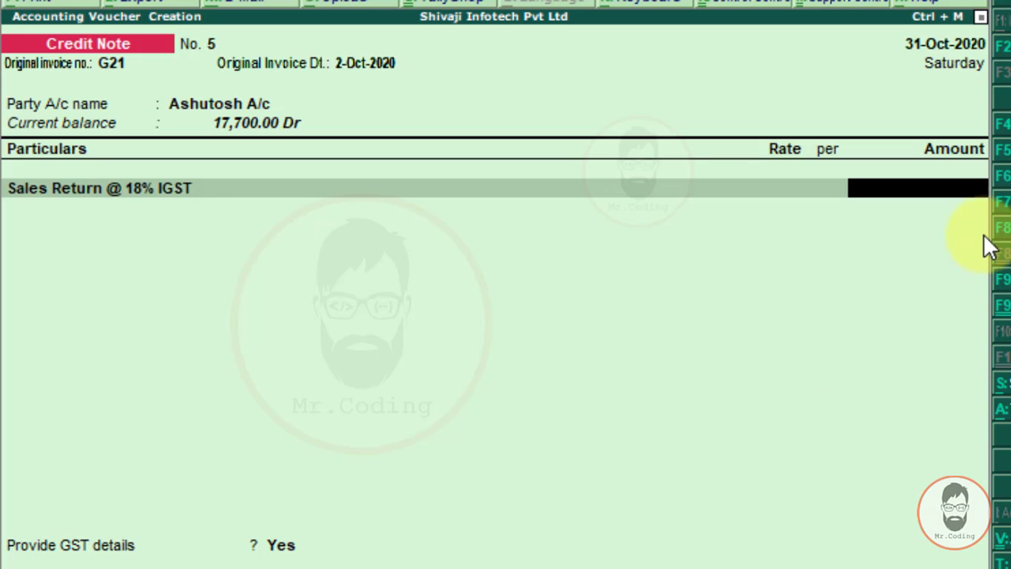
# Enter 3000 as the amount for the Sales Return @ 18% IGST line of the credit note.
pyautogui.write('3,0')
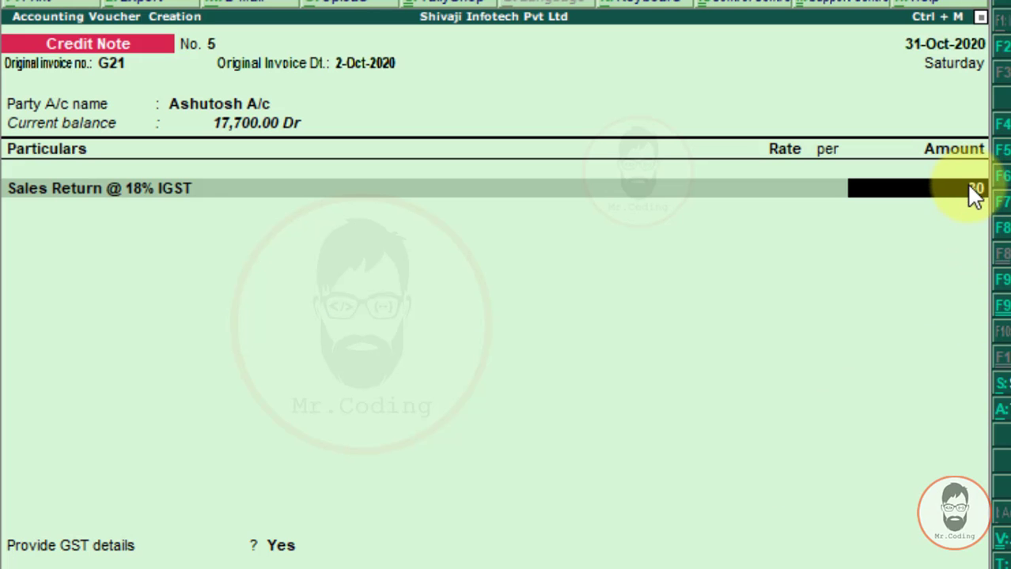
pyautogui.write('00')
pyautogui.press('Return')
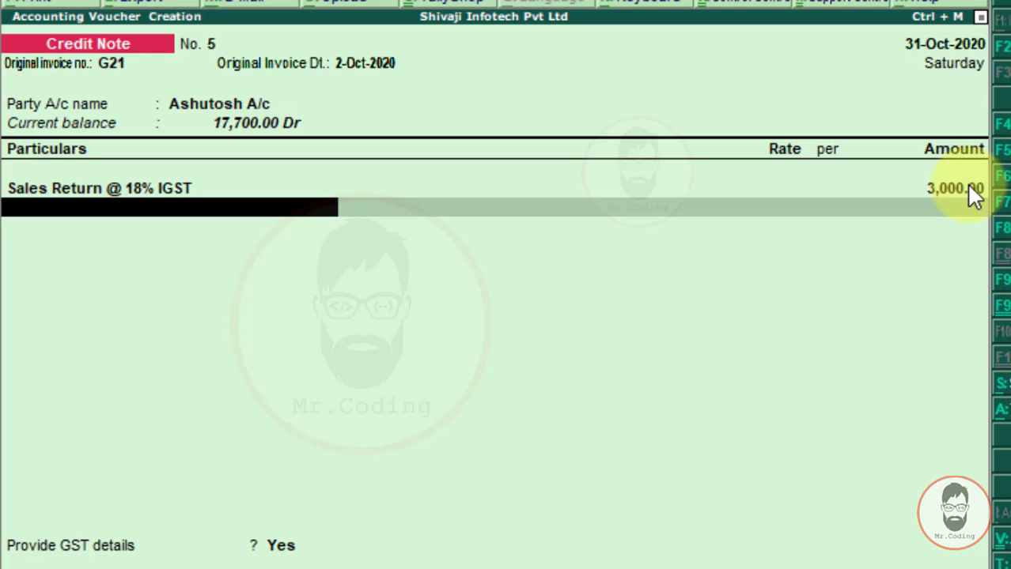
# Add the IGST on Sales @ 18% ledger to the credit note with its calculated amount and end the ledger list.
pyautogui.press('Return')
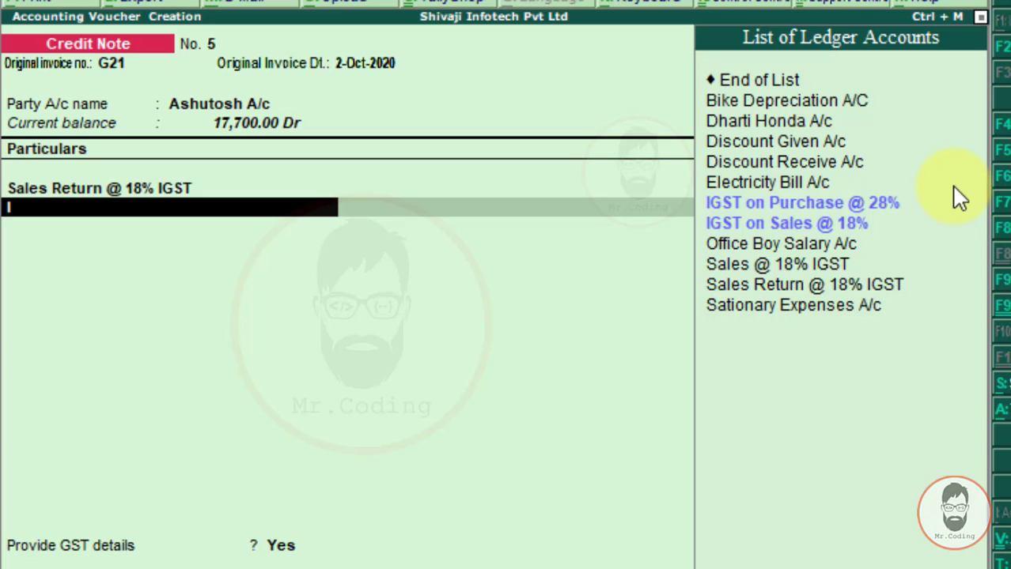
pyautogui.press('Down')
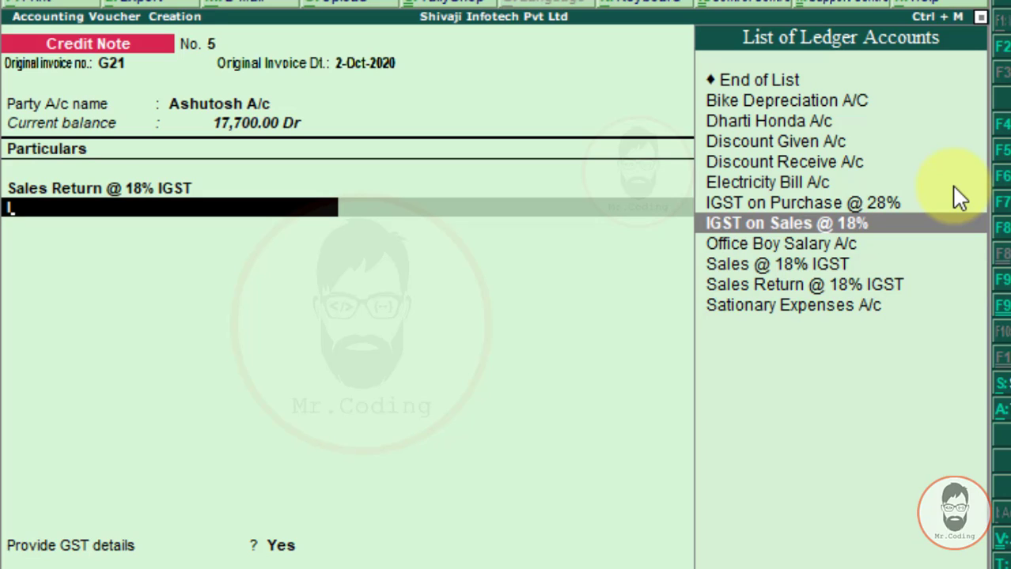
pyautogui.press('Return')
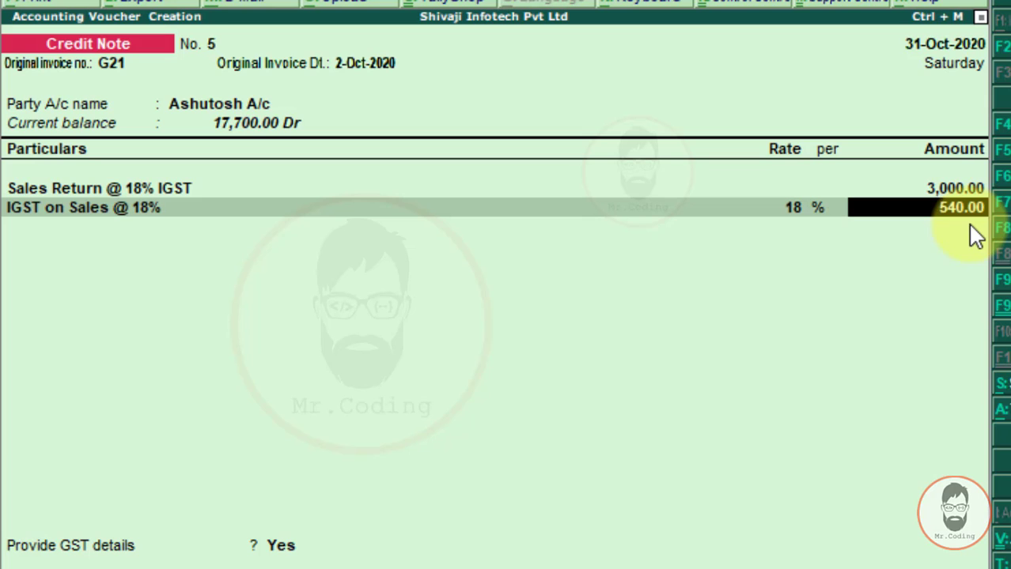
pyautogui.press('Return')
pyautogui.press('Return')
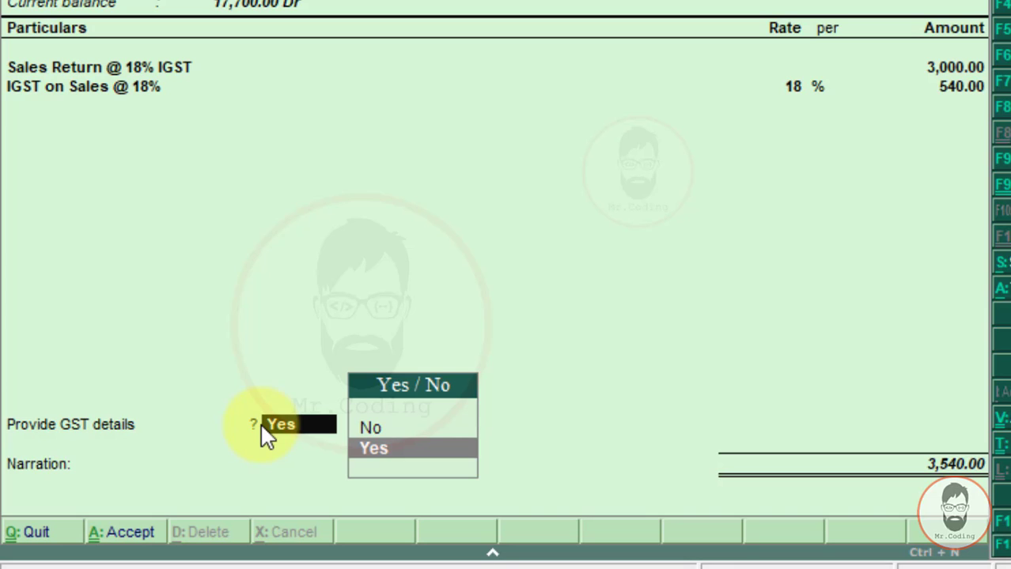
# Provide the GST details with reason 01-Sales Return, buyer's debit note number 14 and date 31-10-20.
pyautogui.press('Return')
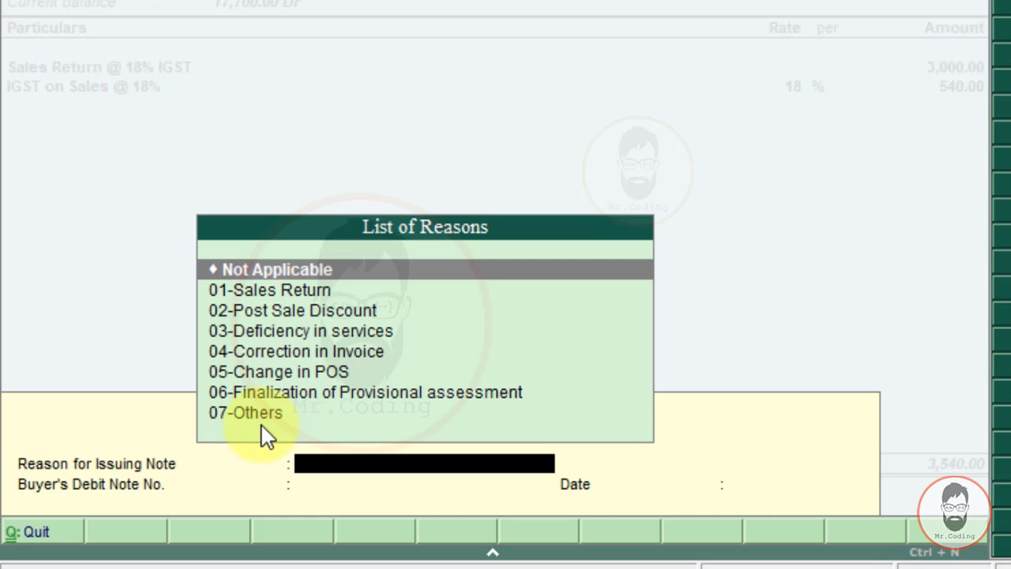
pyautogui.press('Down')
pyautogui.press('Return')
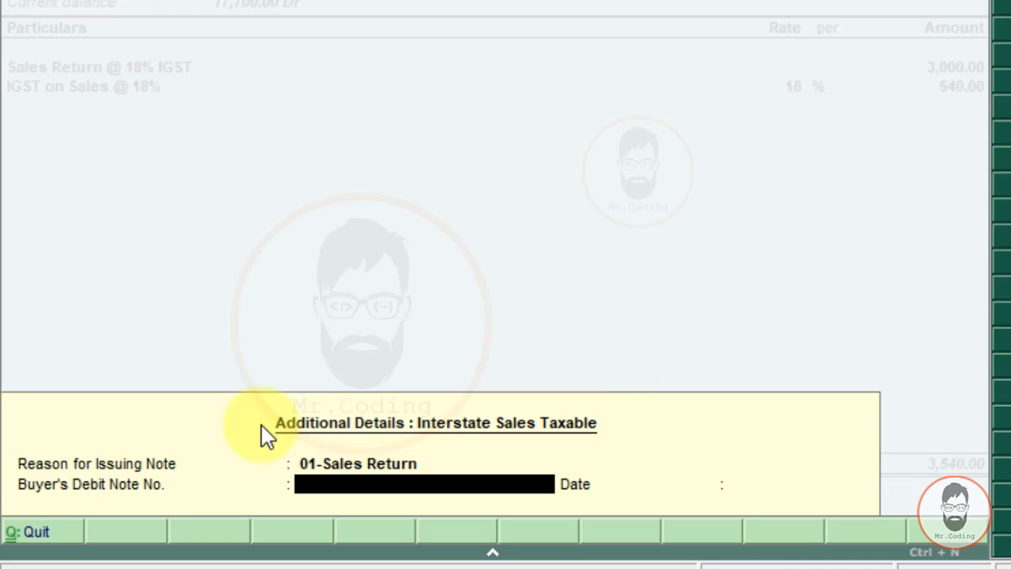
pyautogui.write('14')
pyautogui.press('Return')
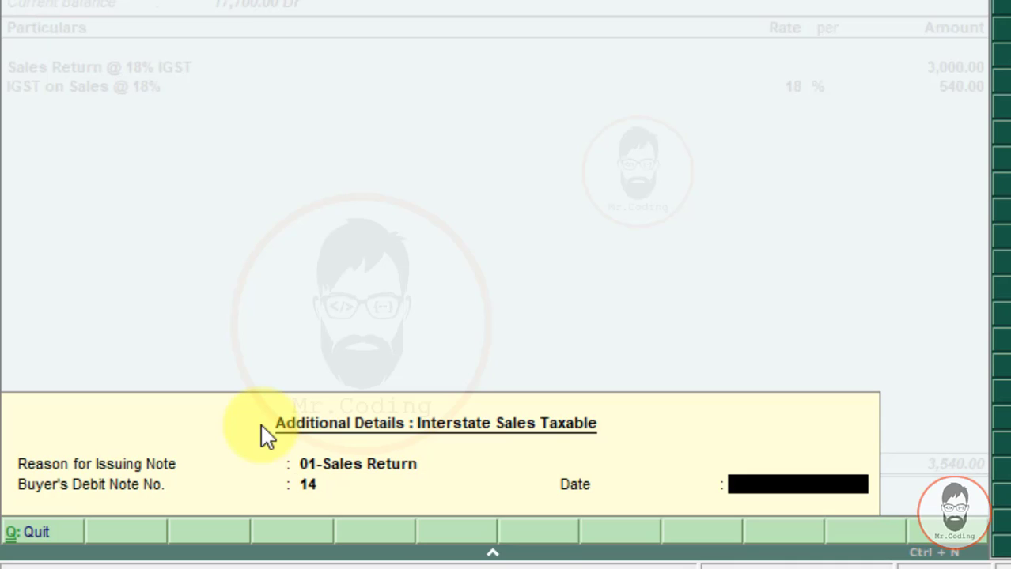
pyautogui.write('31-10-20')
pyautogui.press('Return')
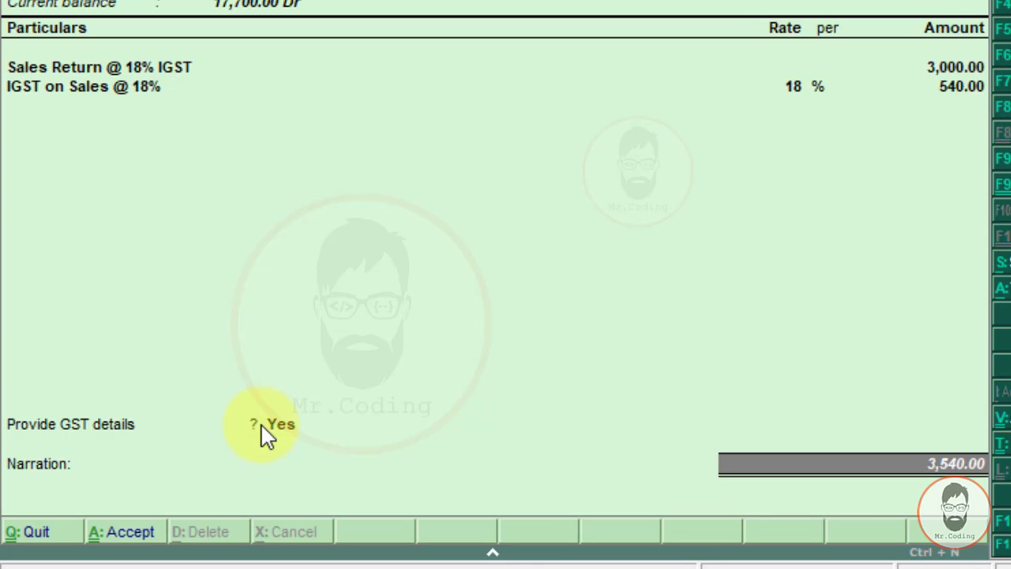
# Leave the narration empty and save the credit note voucher.
pyautogui.press('Return')
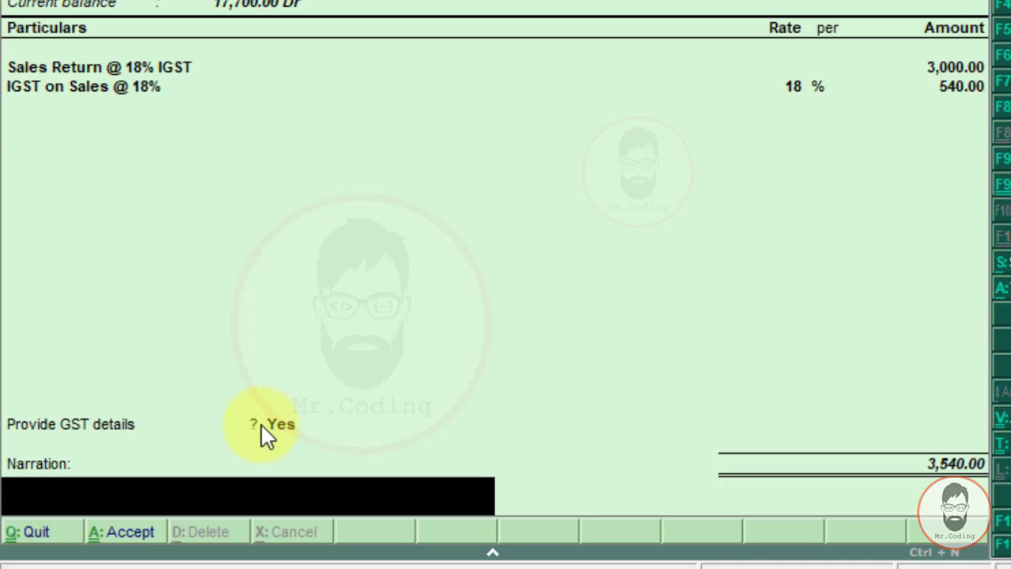
pyautogui.press('Return')
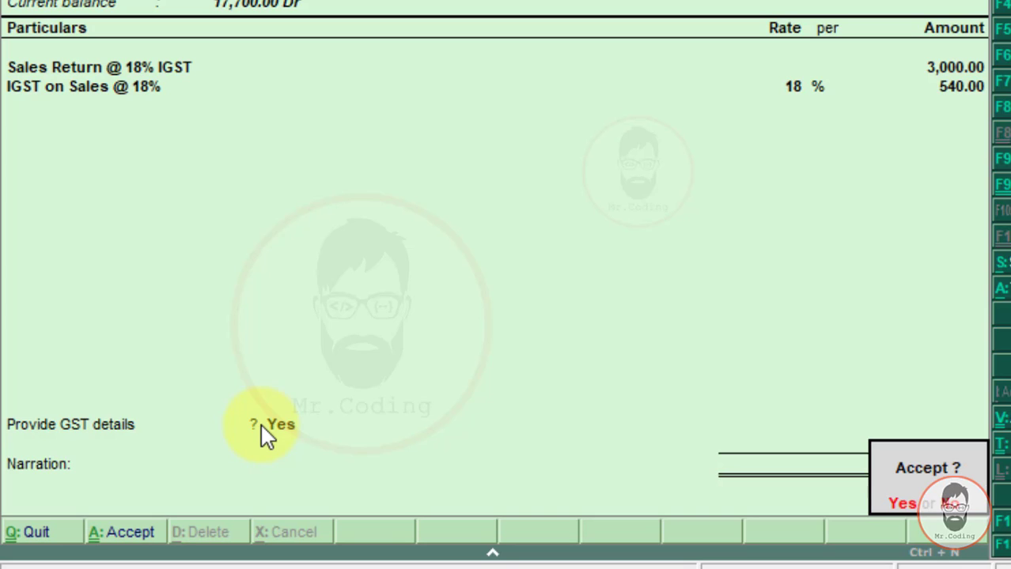
pyautogui.press('Return')
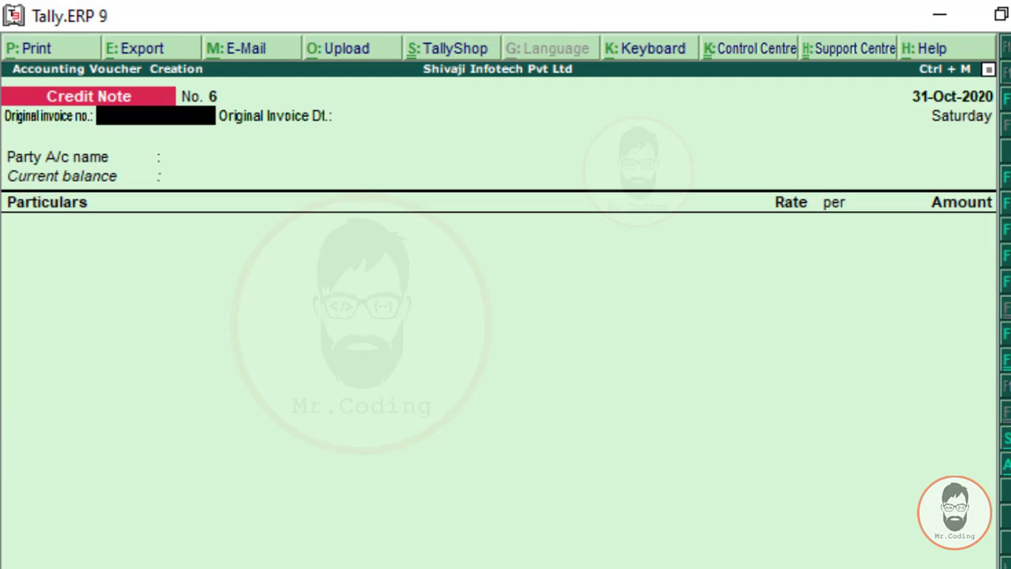
# Switch to the Word document and review the fourth sales return exercise and its invoice.
pyautogui.hotkey('alt', 'Tab')
pyautogui.scroll(-10, 497, 359)
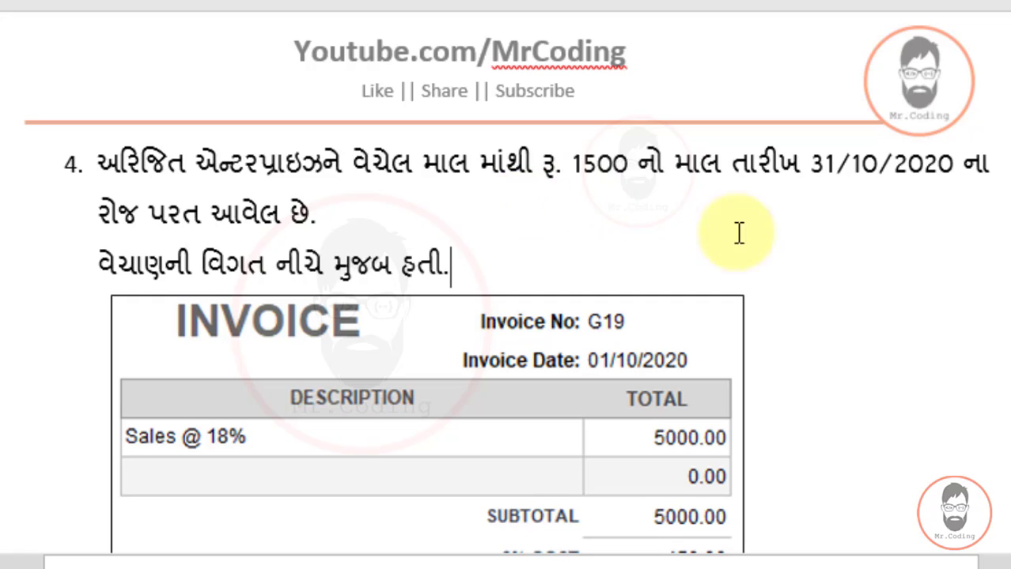
pyautogui.scroll(-3, 823, 264)
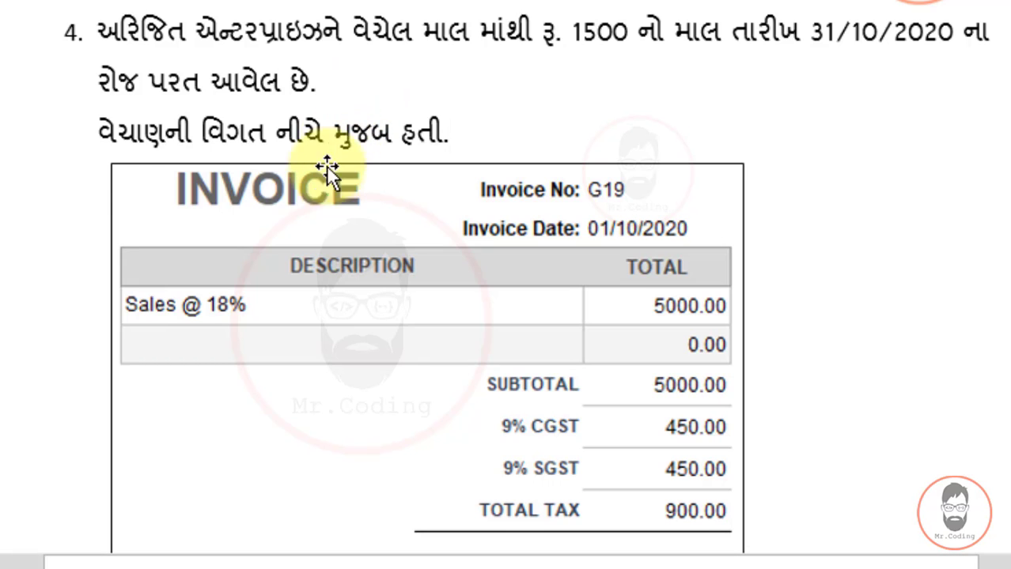
pyautogui.scroll(-3, 526, 200)
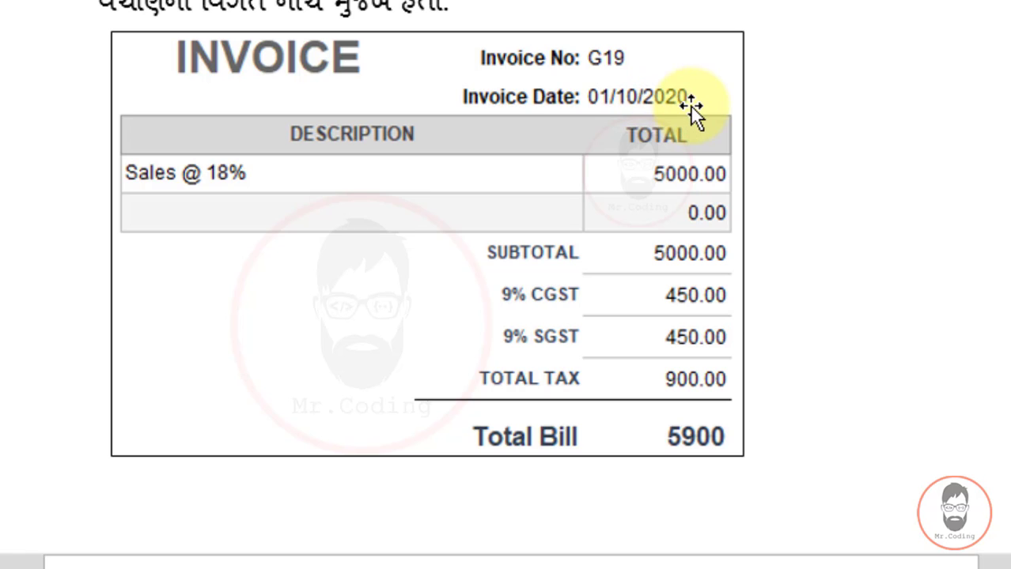
# Return from the invoice exercise to Tally.ERP 9 and set the credit note's voucher date to 31-10-2020.
pyautogui.scroll(2, 569, 332)
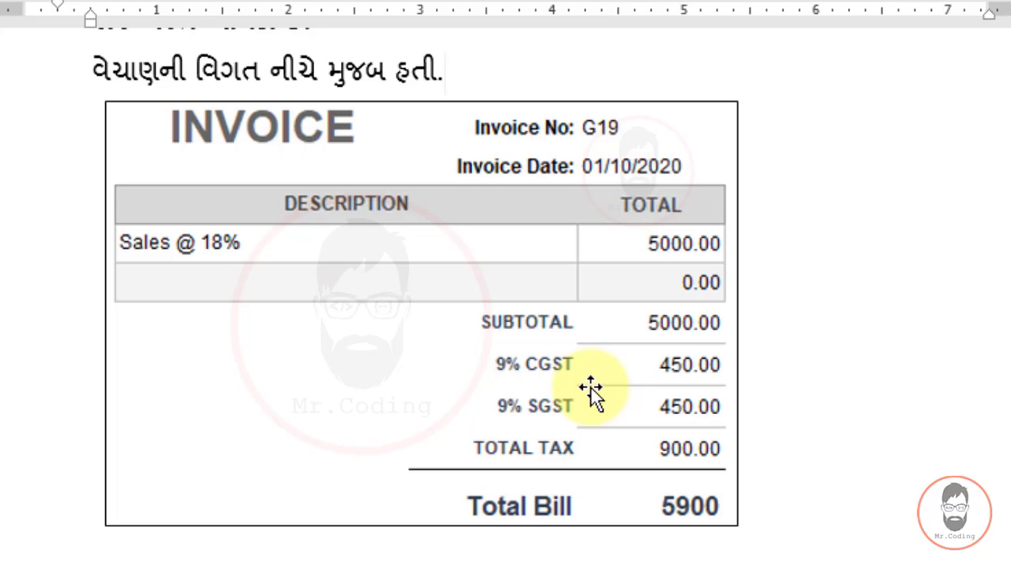
pyautogui.scroll(1, 590, 388)
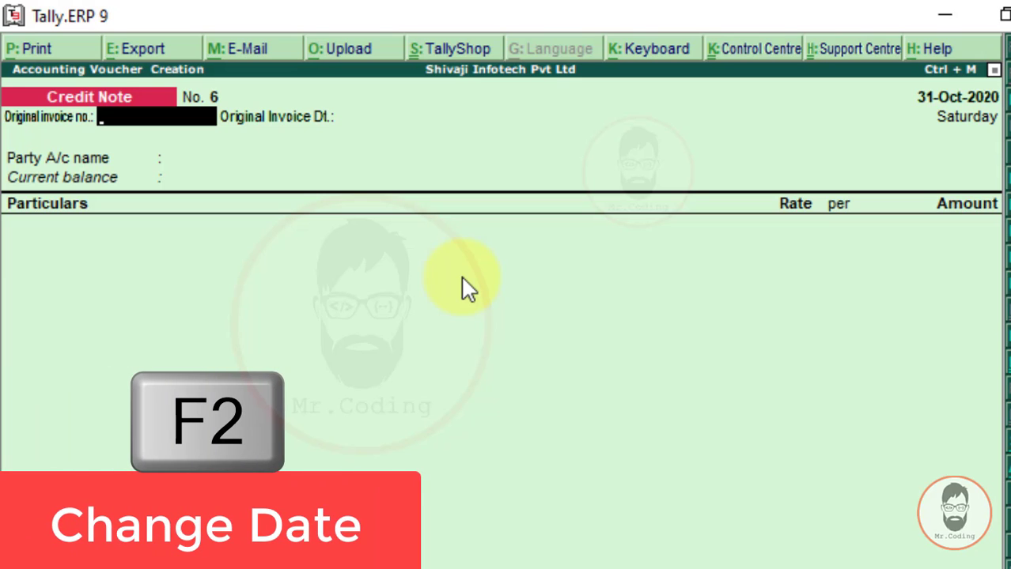
pyautogui.press('F2')
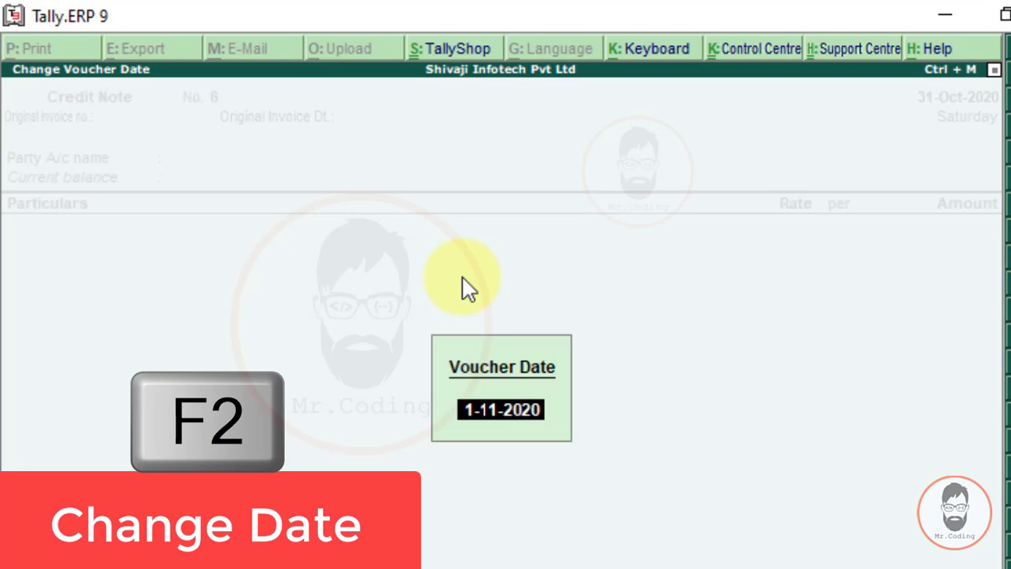
pyautogui.write('31-10-2020')
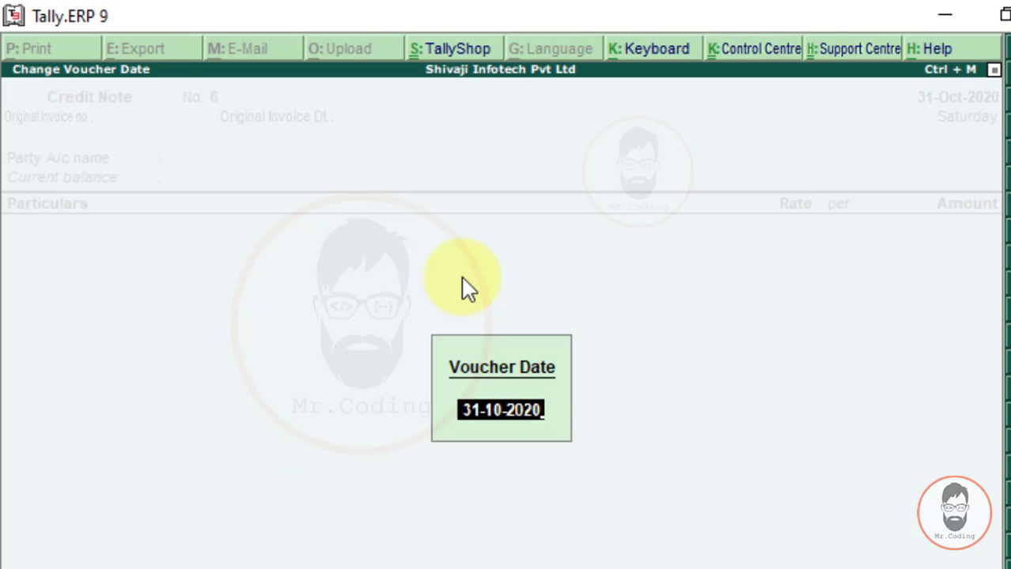
pyautogui.press('Return')
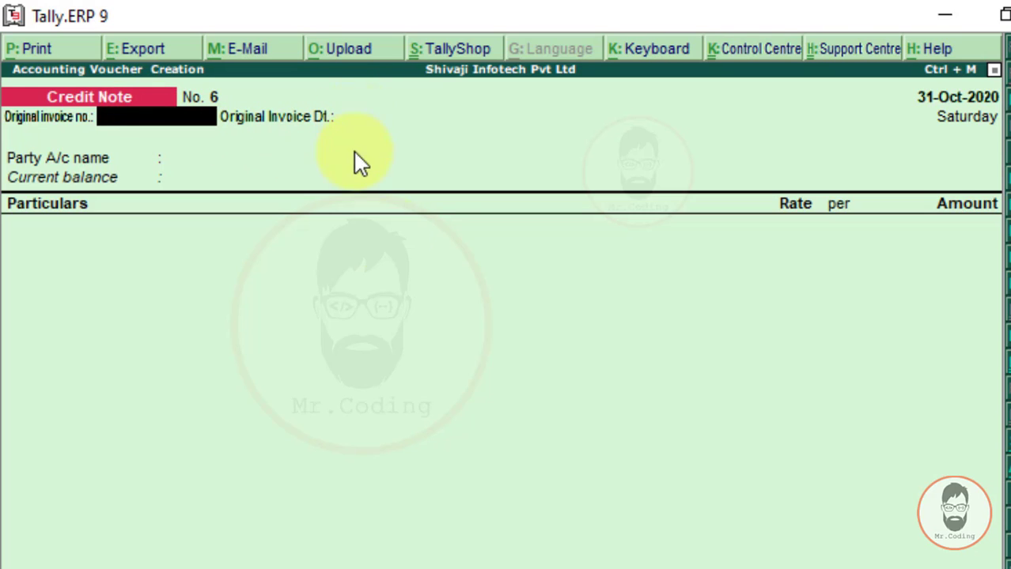
# Check the invoice in the Word document, then enter original invoice number G19 dated 01-10-2020 in the Tally.ERP 9 credit note.
pyautogui.hotkey('alt', 'Tab')
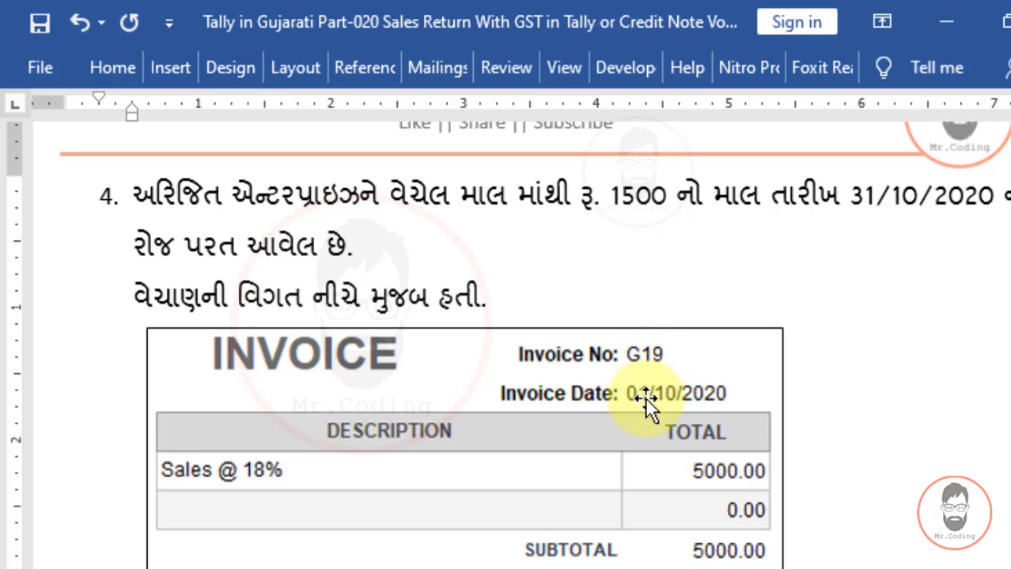
pyautogui.hotkey('alt', 'Tab')
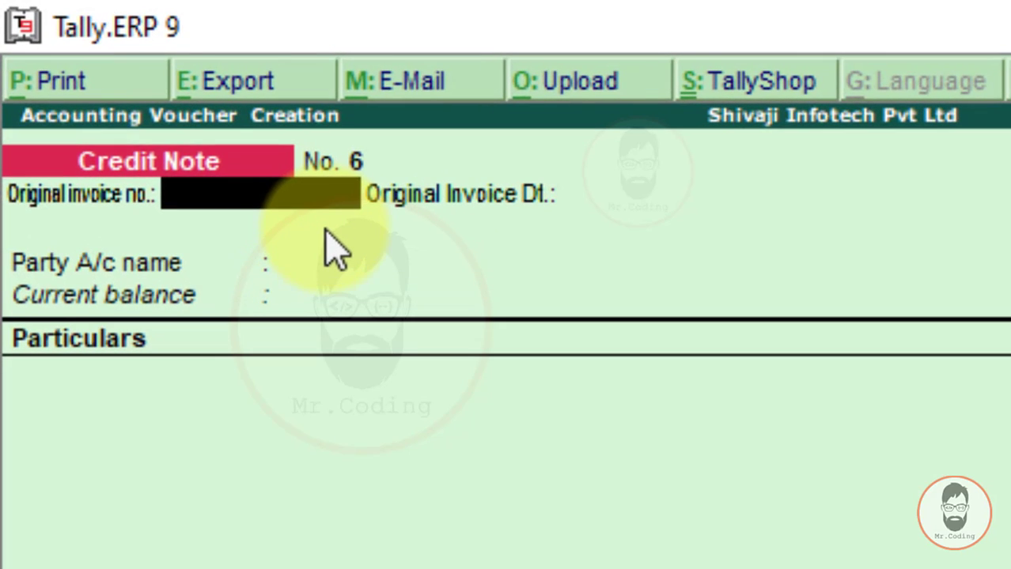
pyautogui.write('G19')
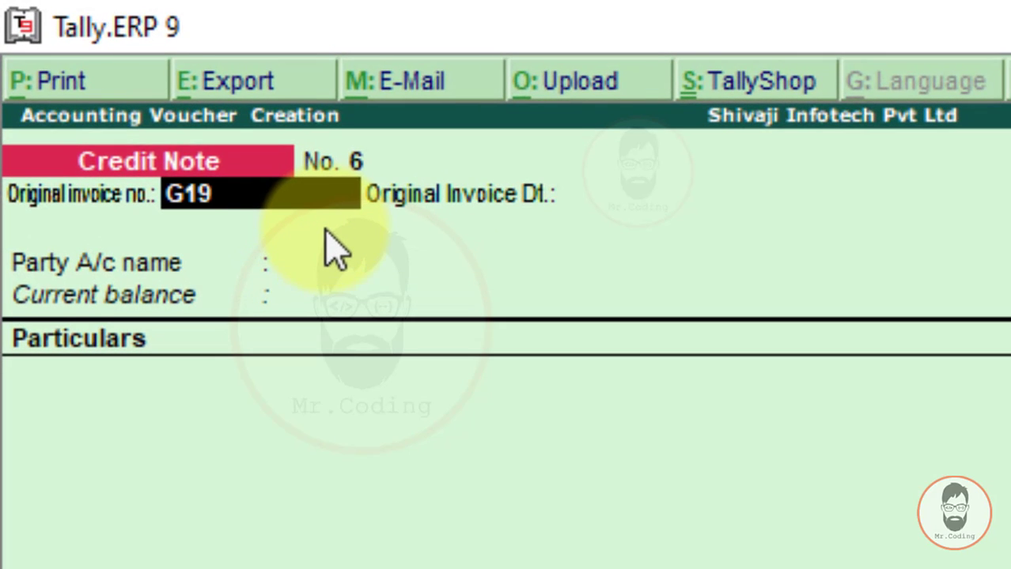
pyautogui.press('Return')
pyautogui.write('01-10')
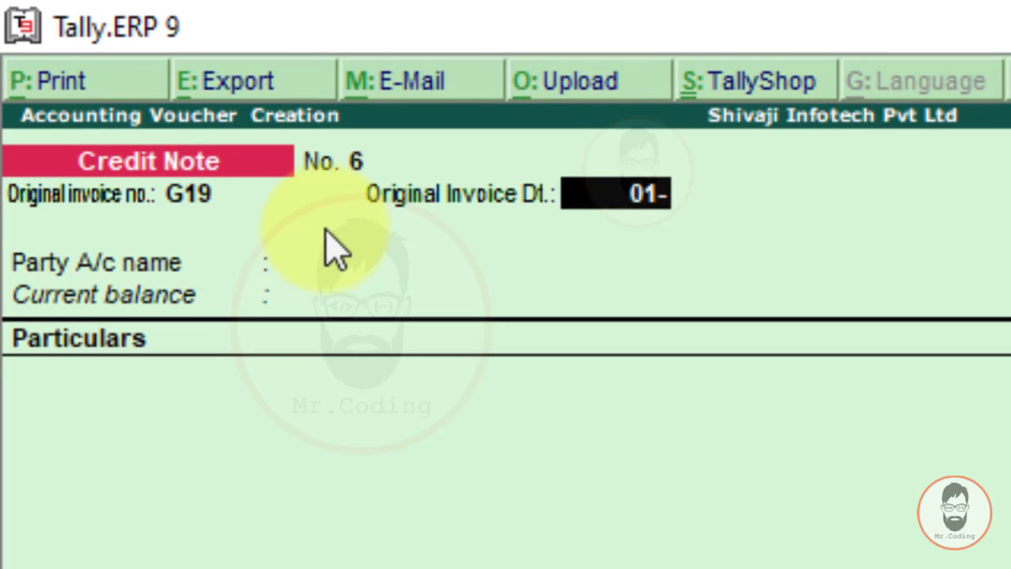
pyautogui.write('-2020')
pyautogui.press('Return')
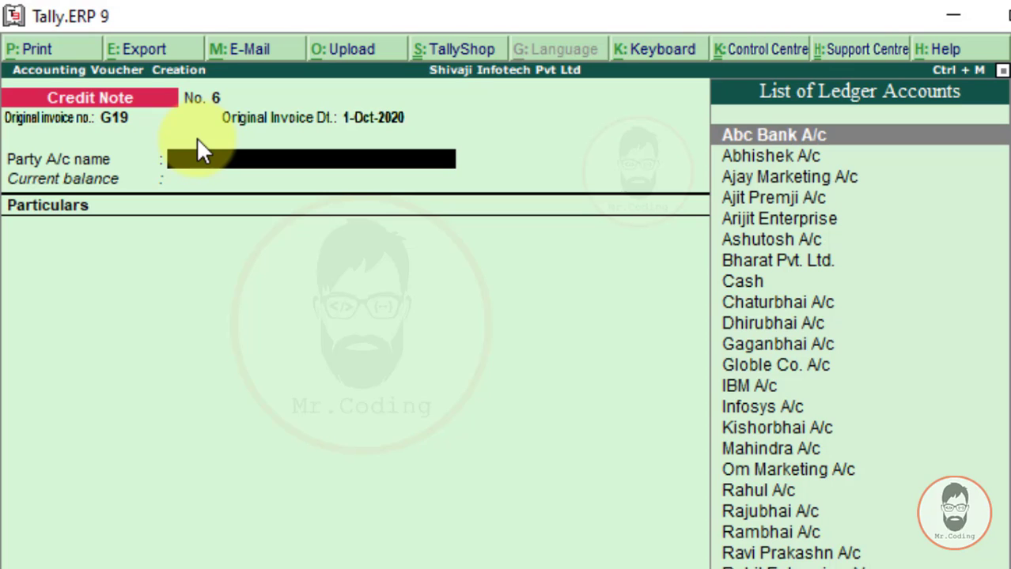
# Choose Arijit Enterprise as the party account and accept the party details without additions.
pyautogui.write('a')
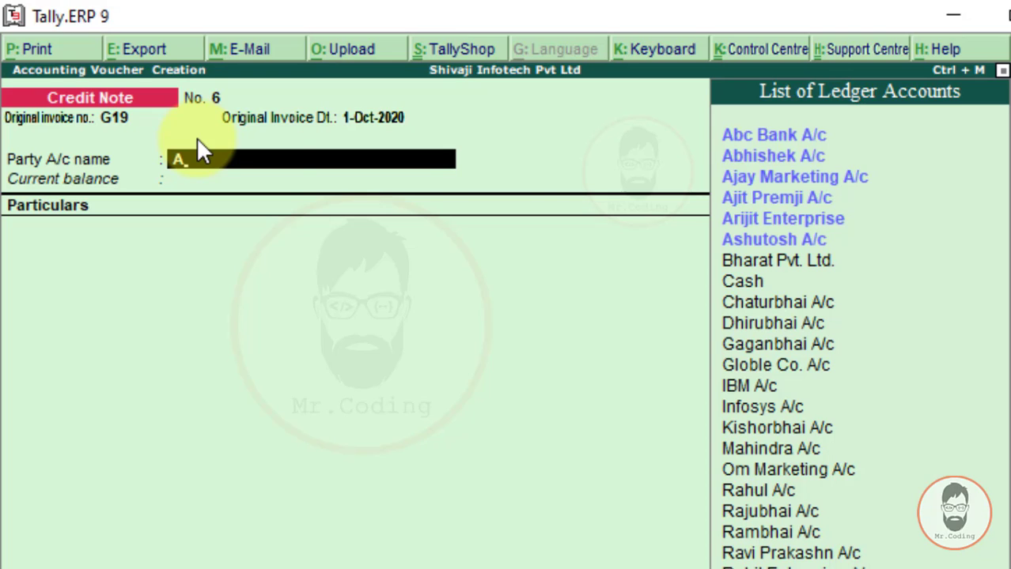
pyautogui.click(916, 230)
pyautogui.press('Up')
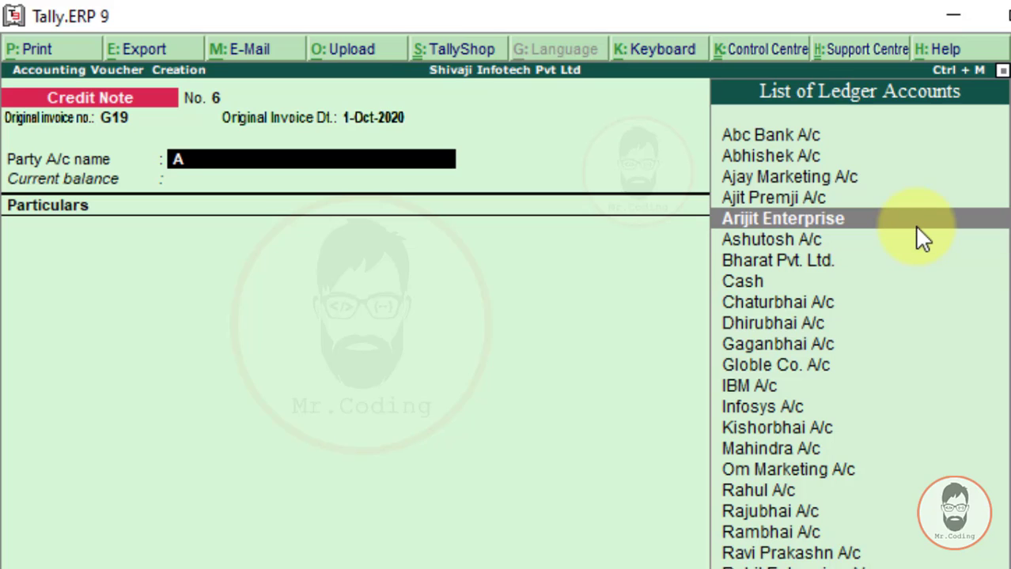
pyautogui.press('Return')
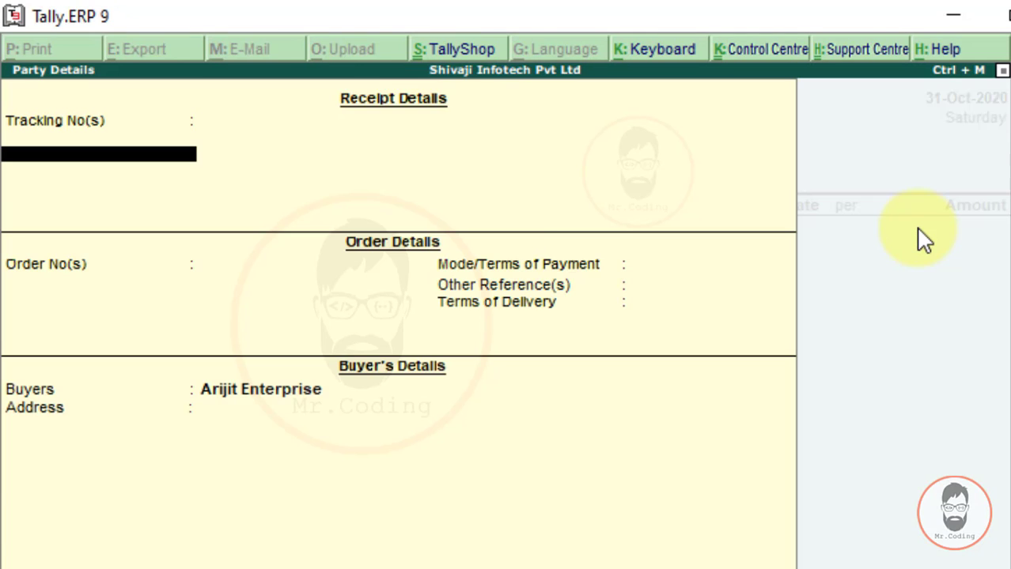
pyautogui.hotkey('ctrl', 'a')
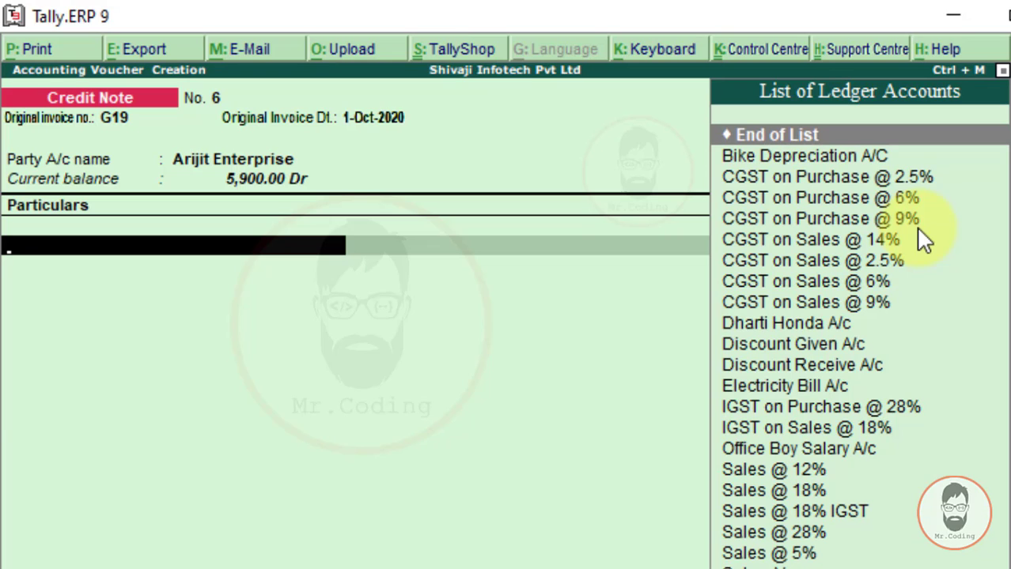
# Start a new ledger named Sales Return @ 18% under Sales Accounts, with ledger type Not Applicable and GST Applicable.
pyautogui.write('Sa')
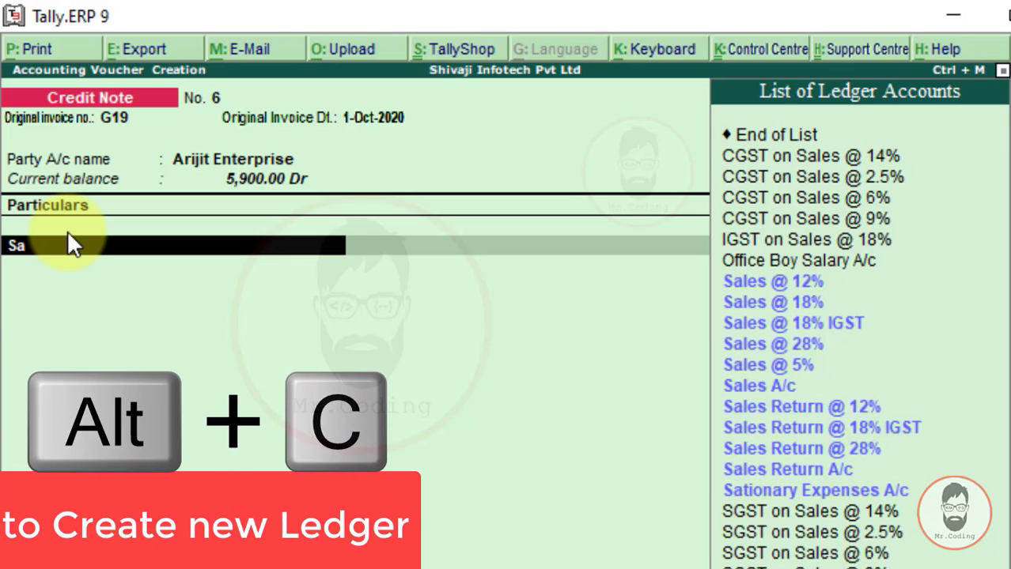
pyautogui.hotkey('alt', 'c')
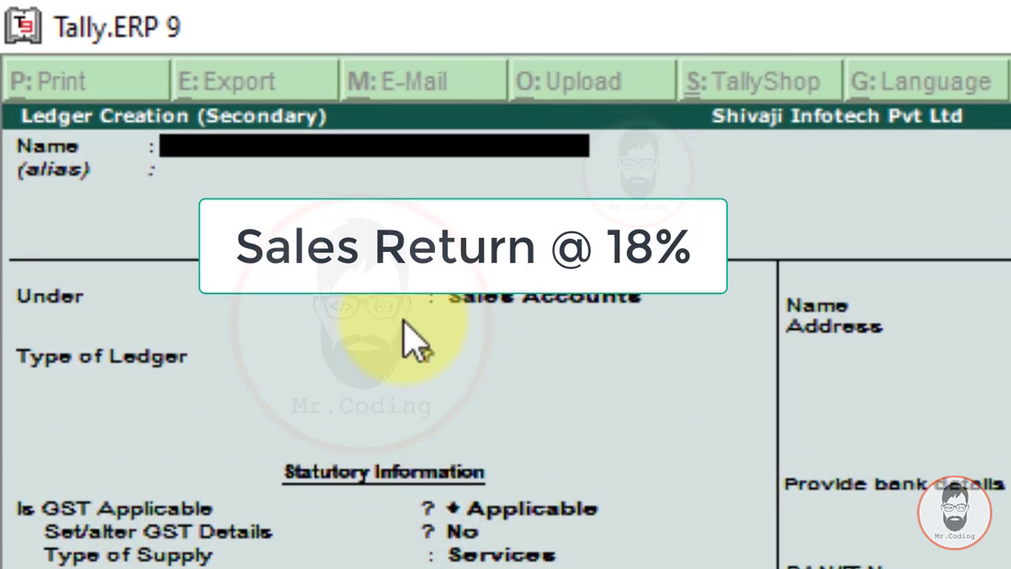
pyautogui.write('Sales Return @ 18%')
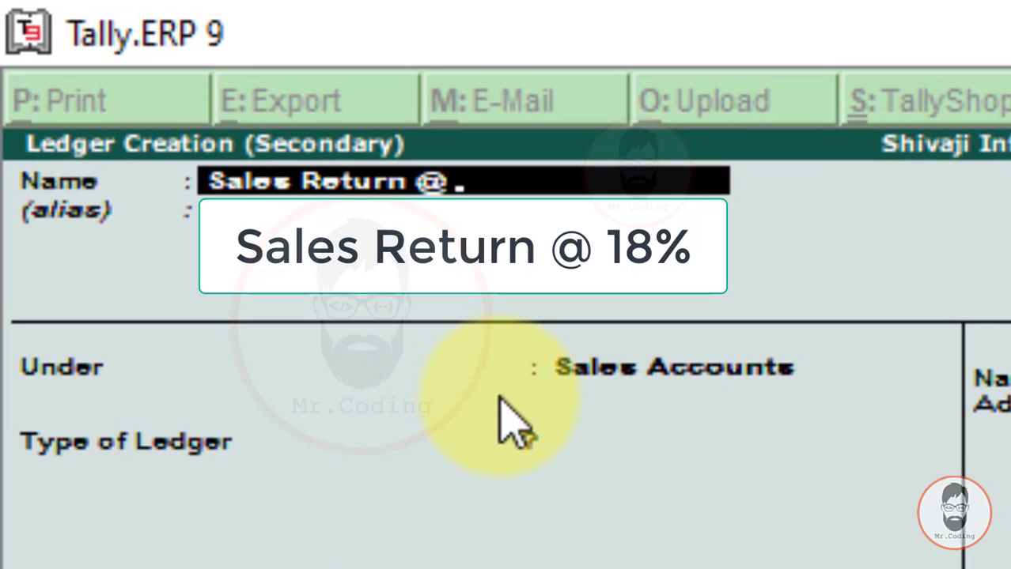
pyautogui.press('Return')
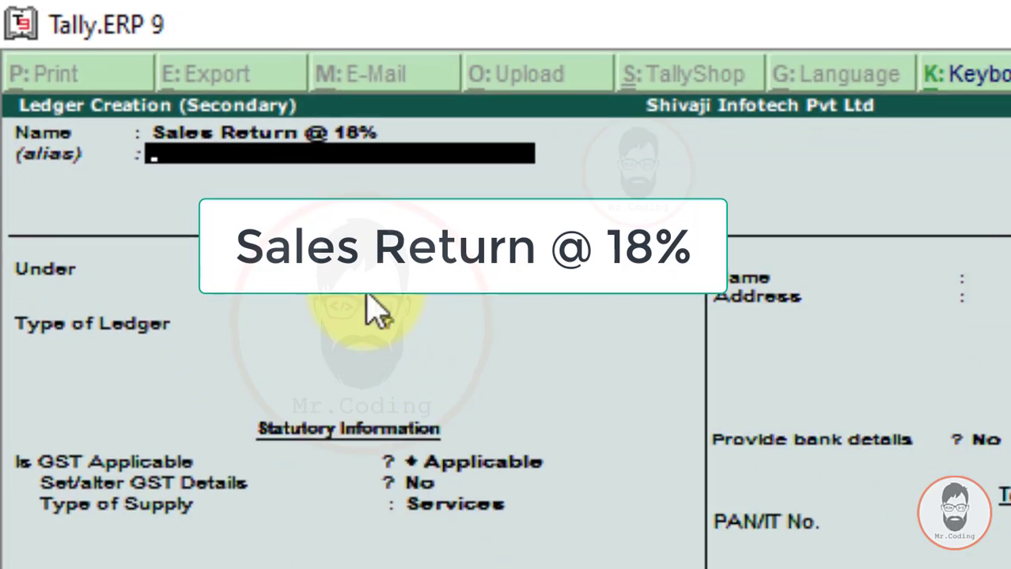
pyautogui.press('Return')
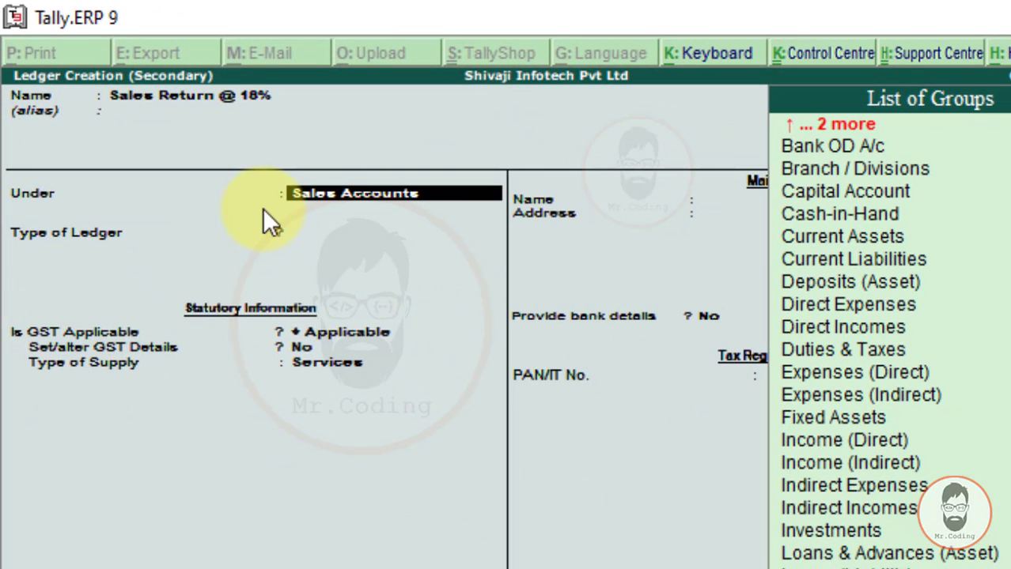
pyautogui.press('Return')
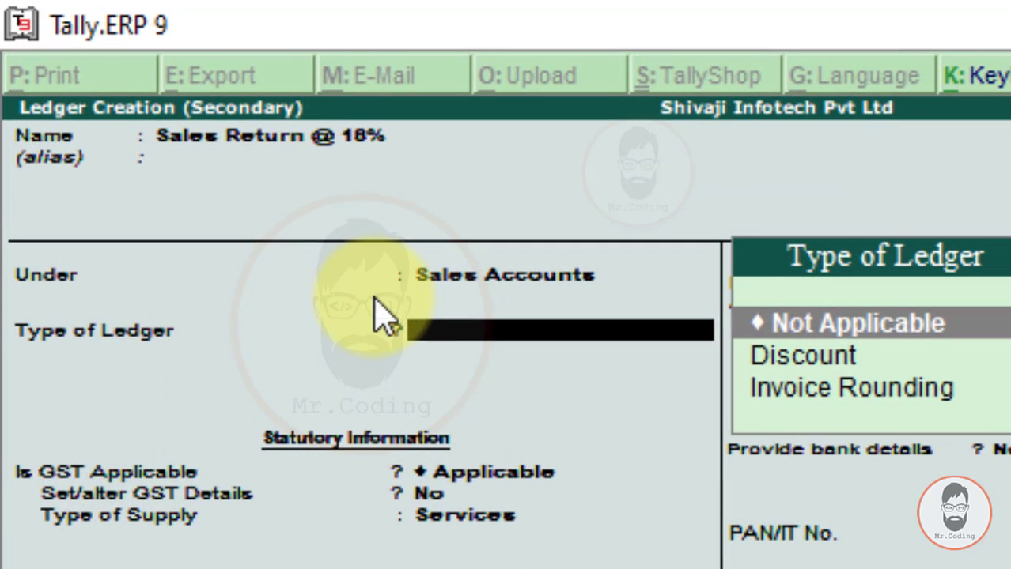
pyautogui.press('Return')
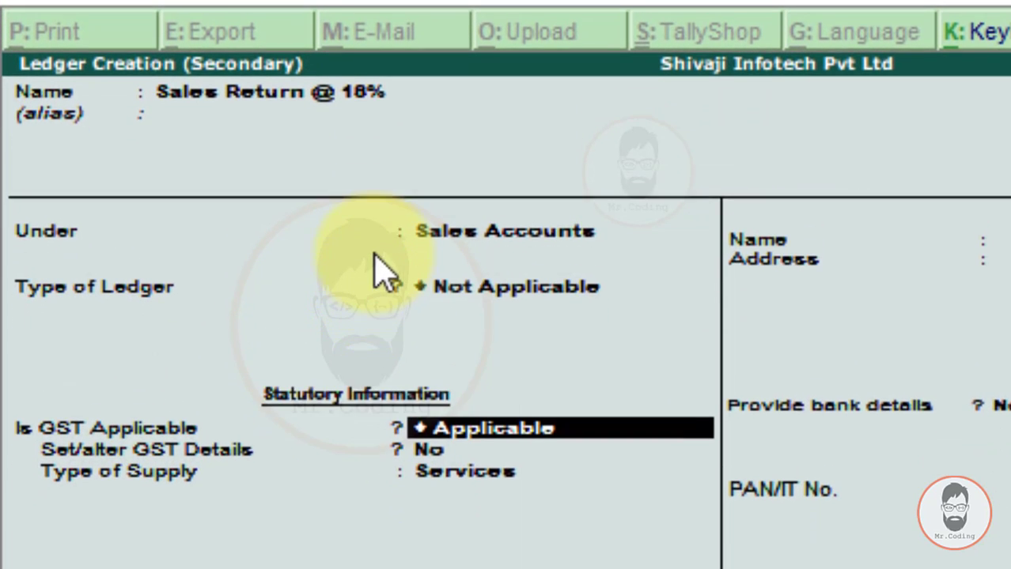
pyautogui.press('Return')
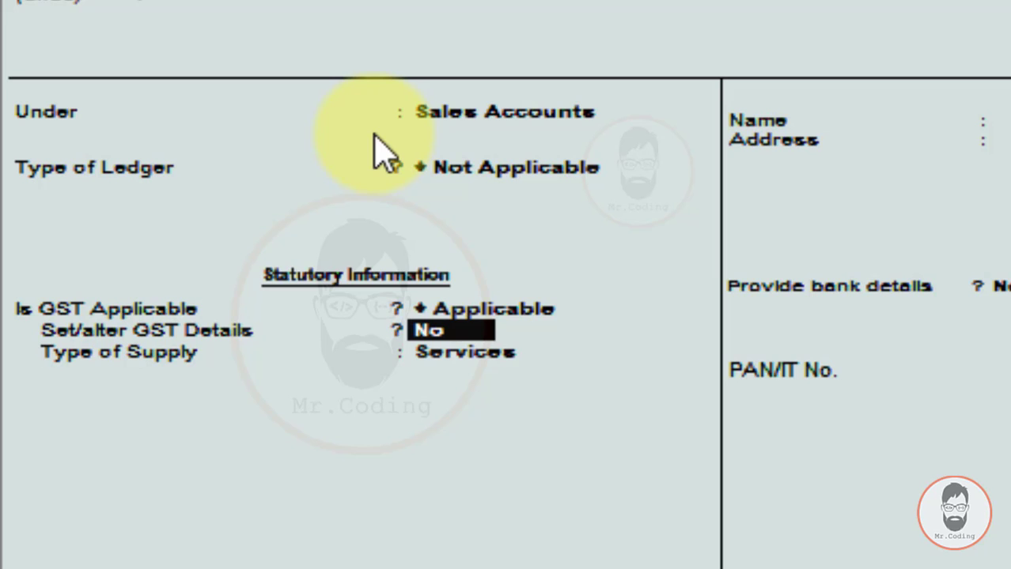
# Enable GST details for the ledger, leave description and HSN/SAC empty, and set the nature of transaction to Sales Taxable.
pyautogui.write('y')
pyautogui.press('Return')
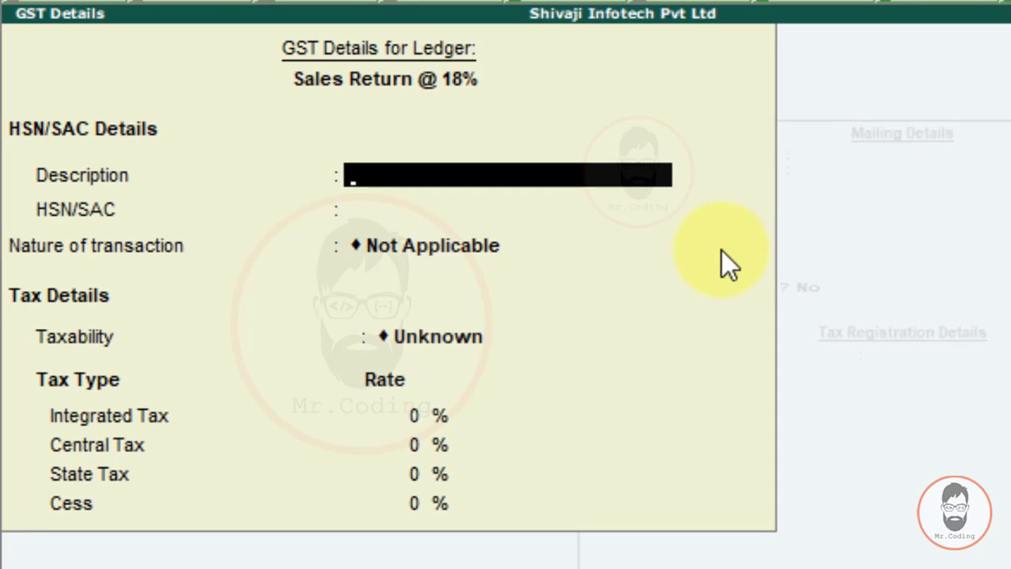
pyautogui.press('Return')
pyautogui.press('Return')
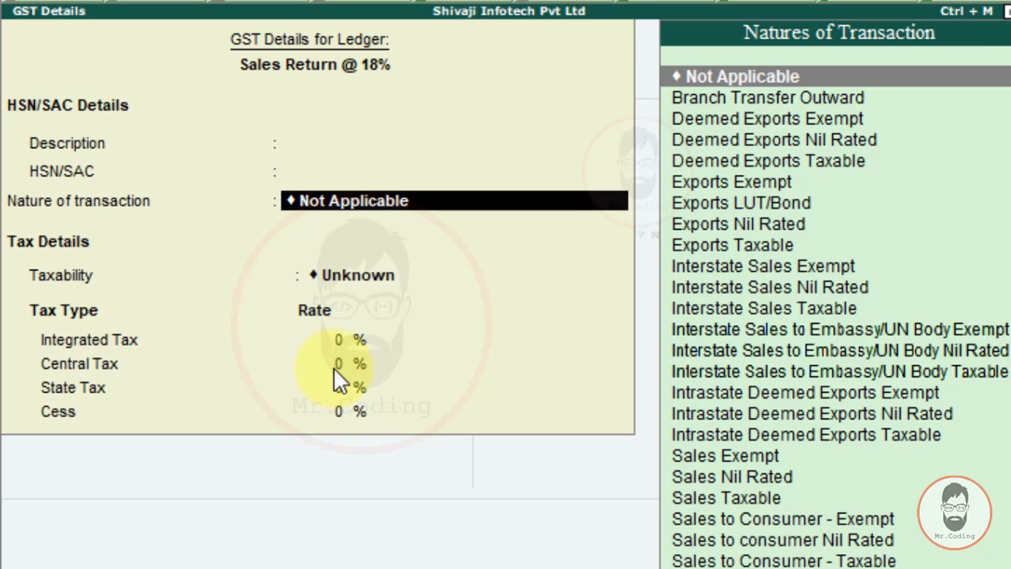
pyautogui.write('Sa')
pyautogui.press('Down')
pyautogui.press('Down')
pyautogui.press('Down')
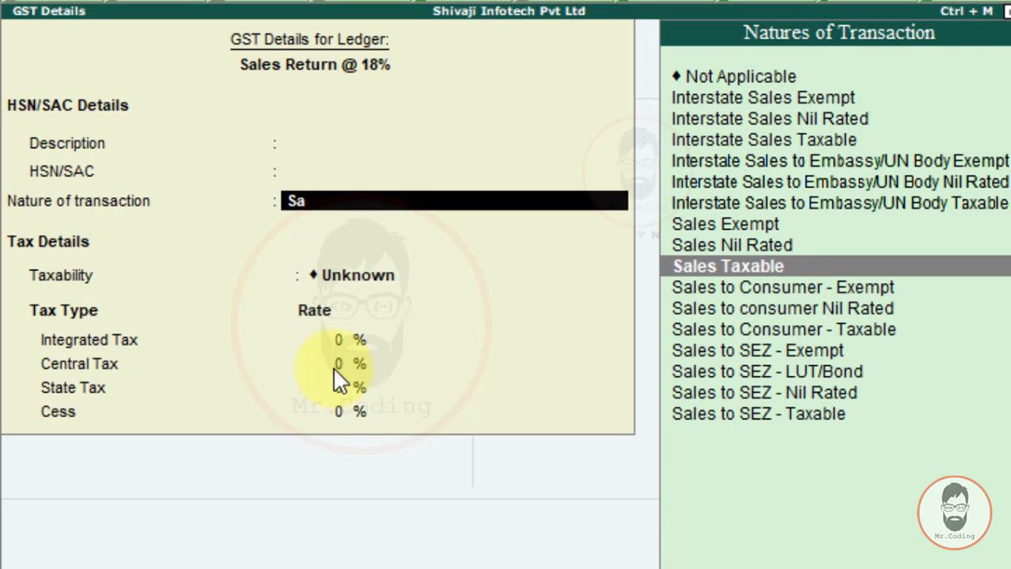
pyautogui.press('Return')
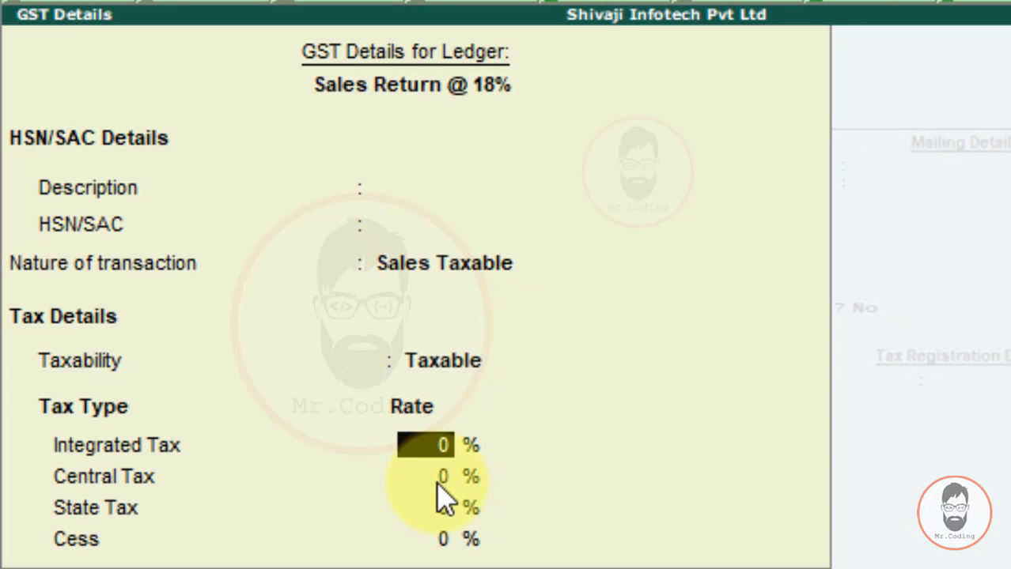
# Set the ledger's tax rates to 18% integrated, 9% central and 9% state tax, and accept the GST details.
pyautogui.write('18')
pyautogui.press('Return')
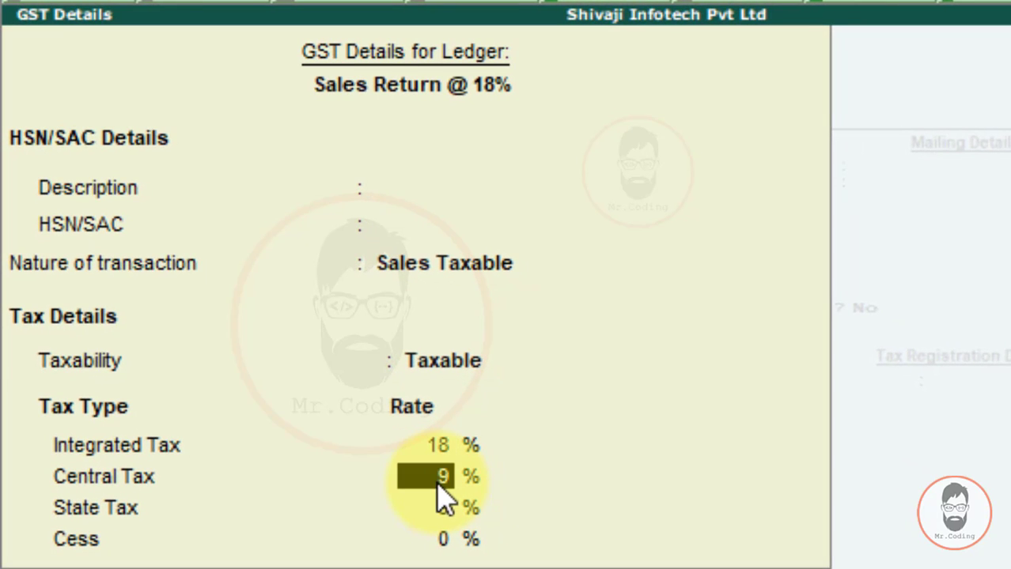
pyautogui.write('9')
pyautogui.press('Return')
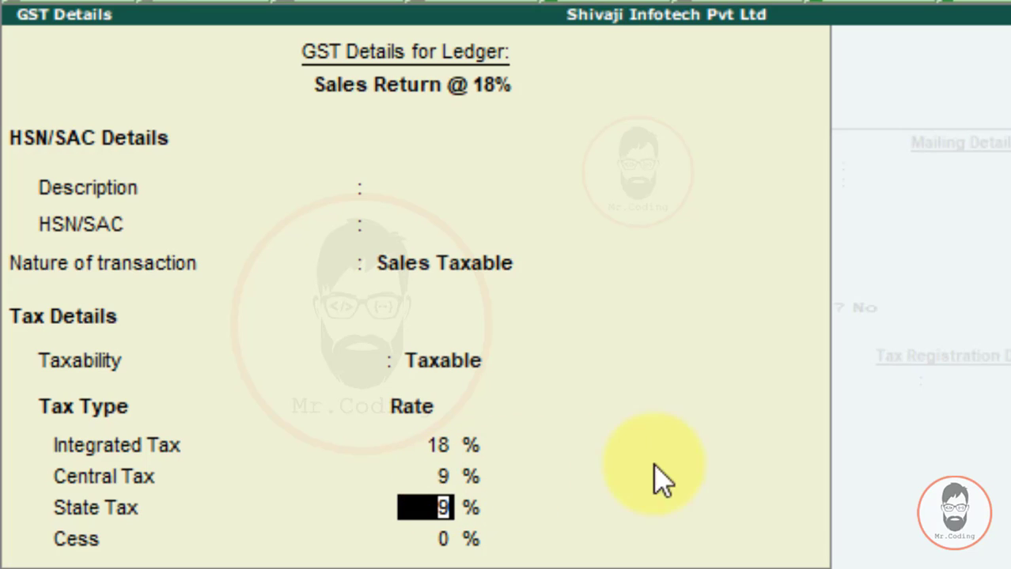
pyautogui.press('Return')
pyautogui.press('Return')
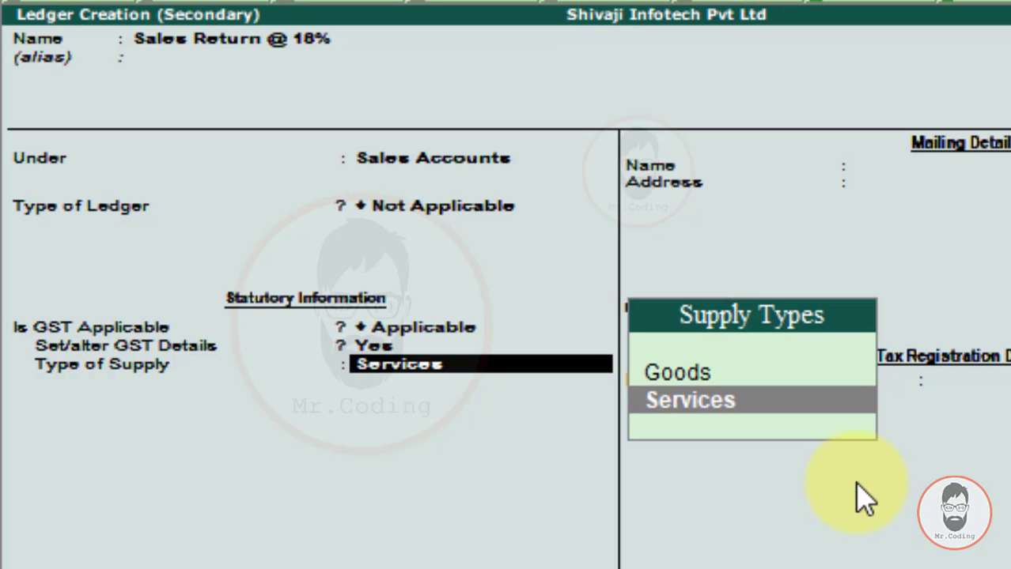
# Set the ledger's type of supply to Goods, keep bank details at No, and save the ledger.
pyautogui.press('Up')
pyautogui.press('Return')
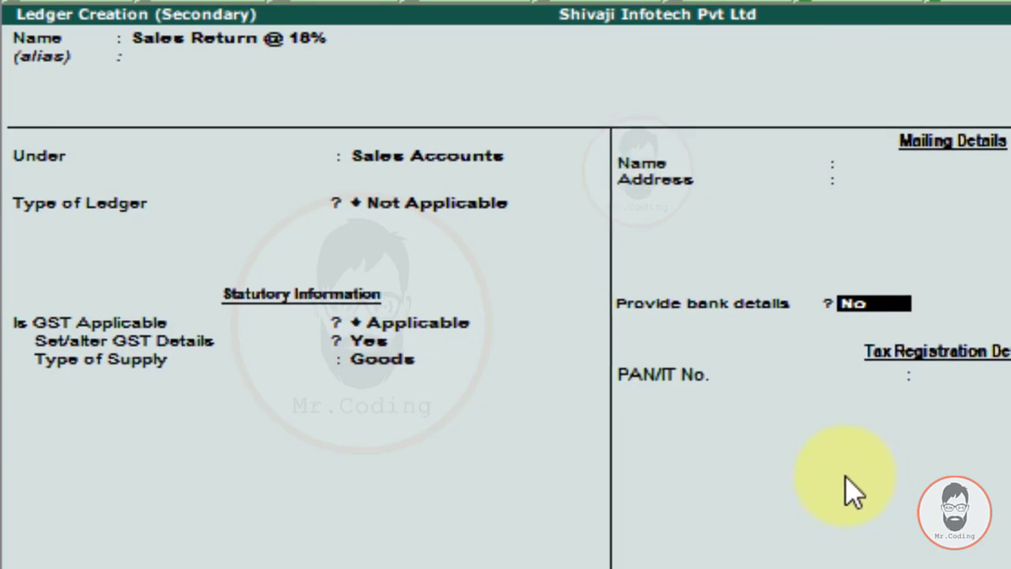
pyautogui.press('Return')
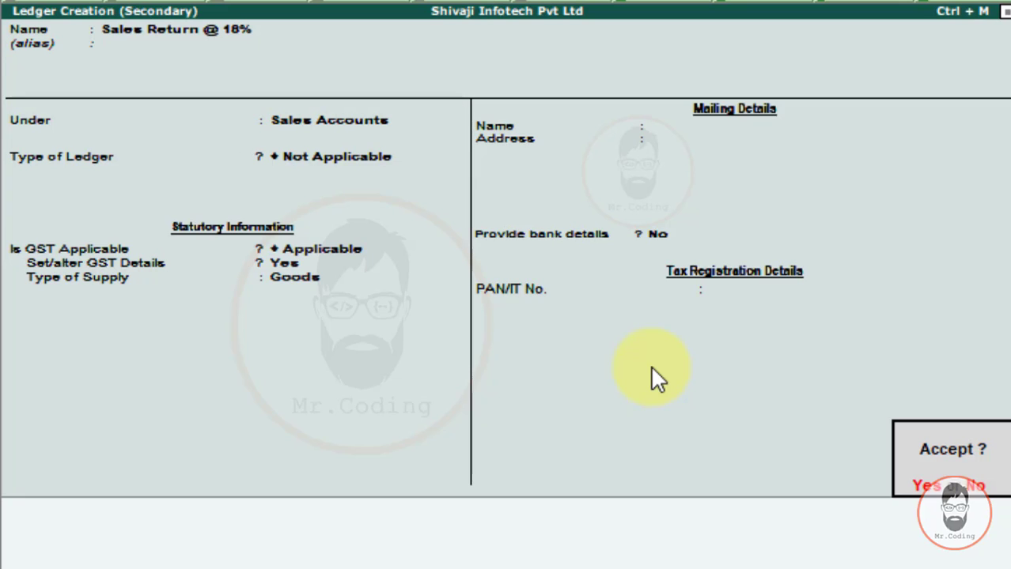
pyautogui.press('Return')
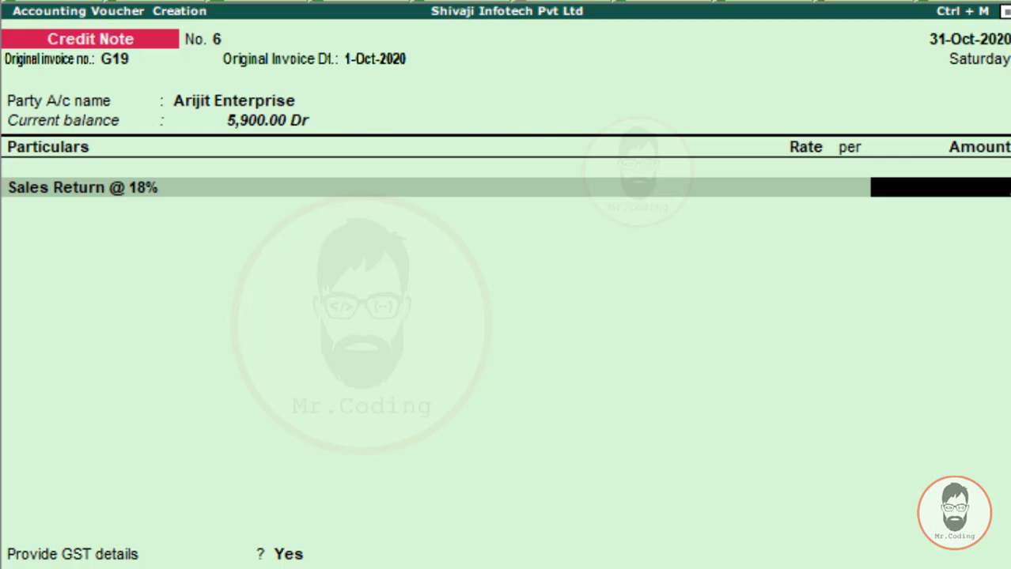
# Check the returned amount in the Word exercise and enter 1500 for Sales Return @ 18% in the Tally.ERP 9 credit note.
pyautogui.hotkey('alt', 'Tab')
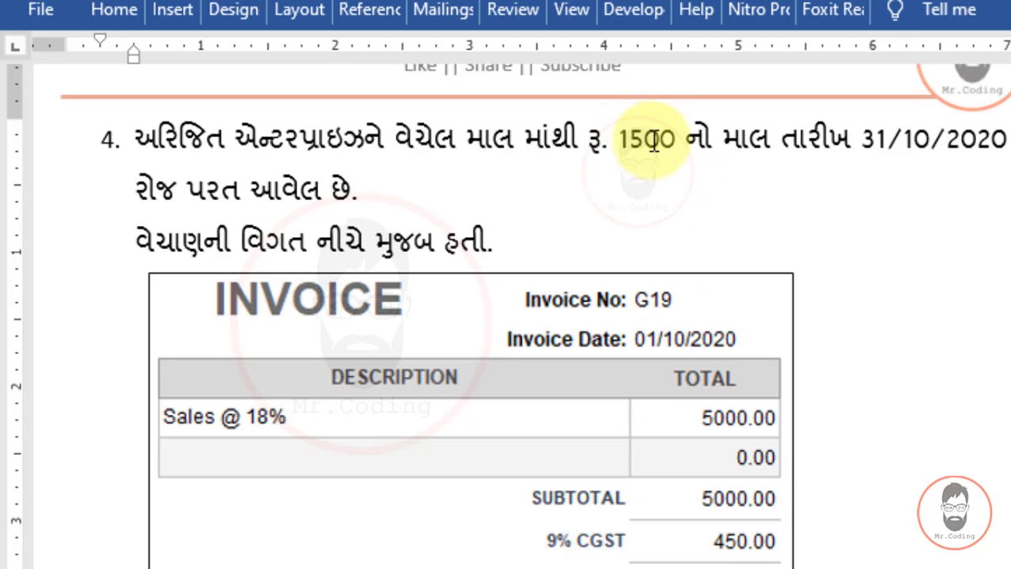
pyautogui.hotkey('alt', 'Tab')
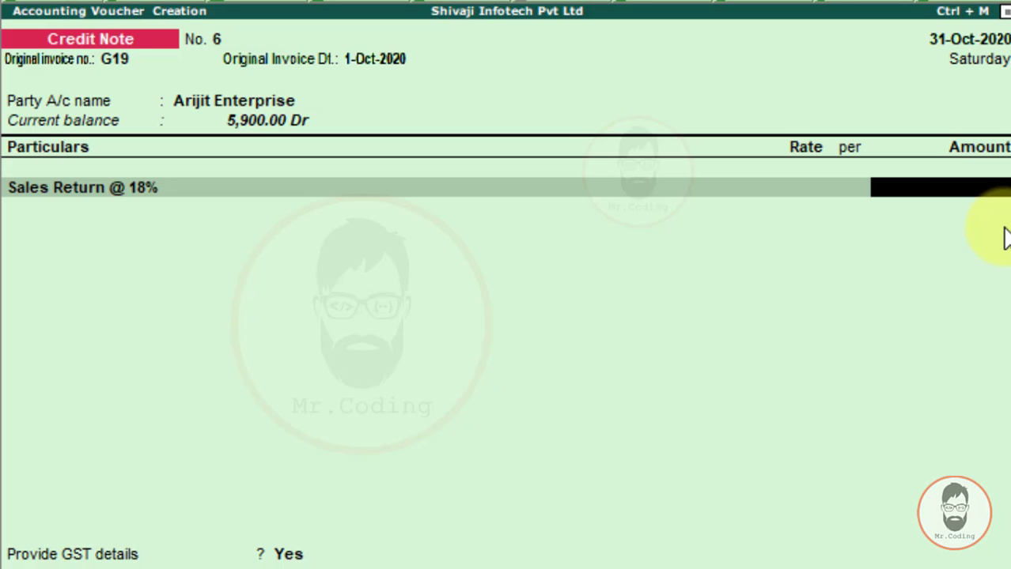
pyautogui.write('1500')
pyautogui.press('Return')
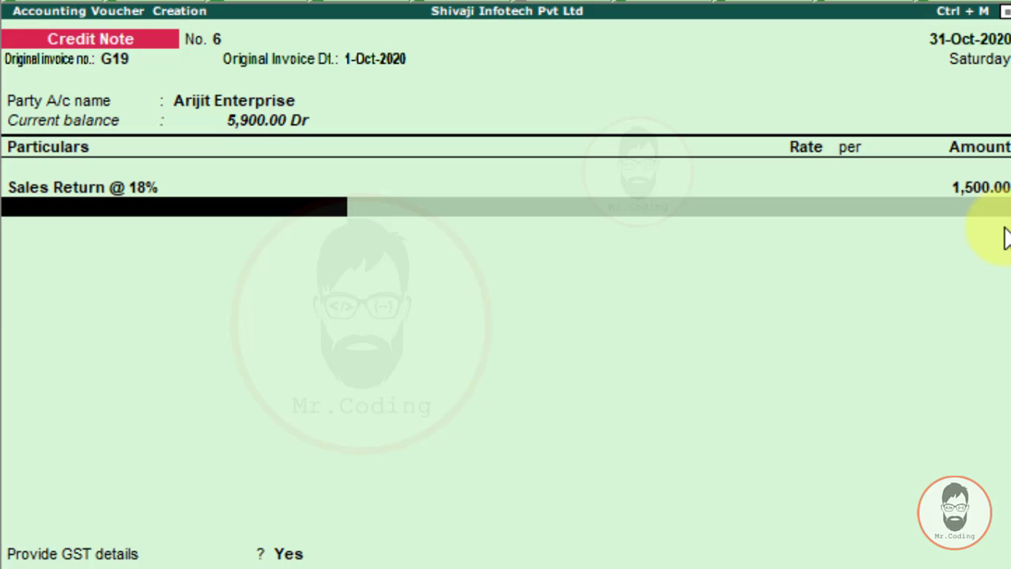
# Add the CGST on Sales @ 9% and SGST on Sales @ 9% ledgers with their calculated amounts and end the particulars list.
pyautogui.write('Cg')
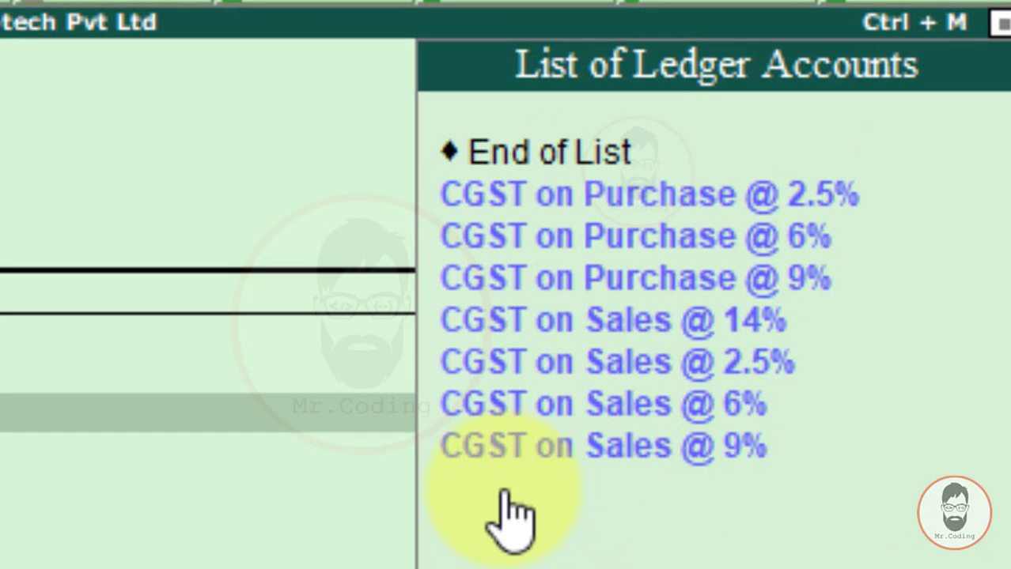
pyautogui.press('Down')
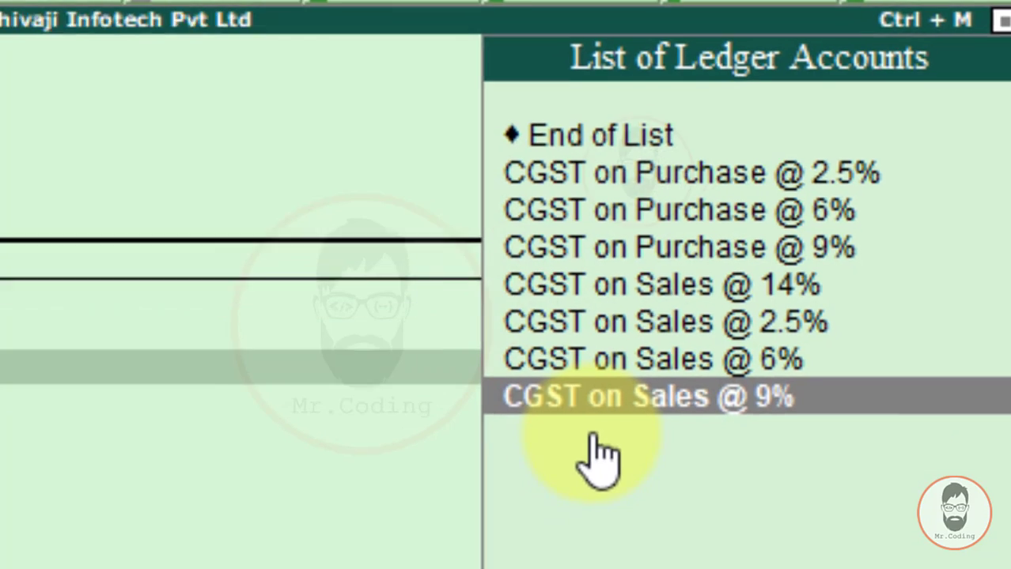
pyautogui.press('Return')
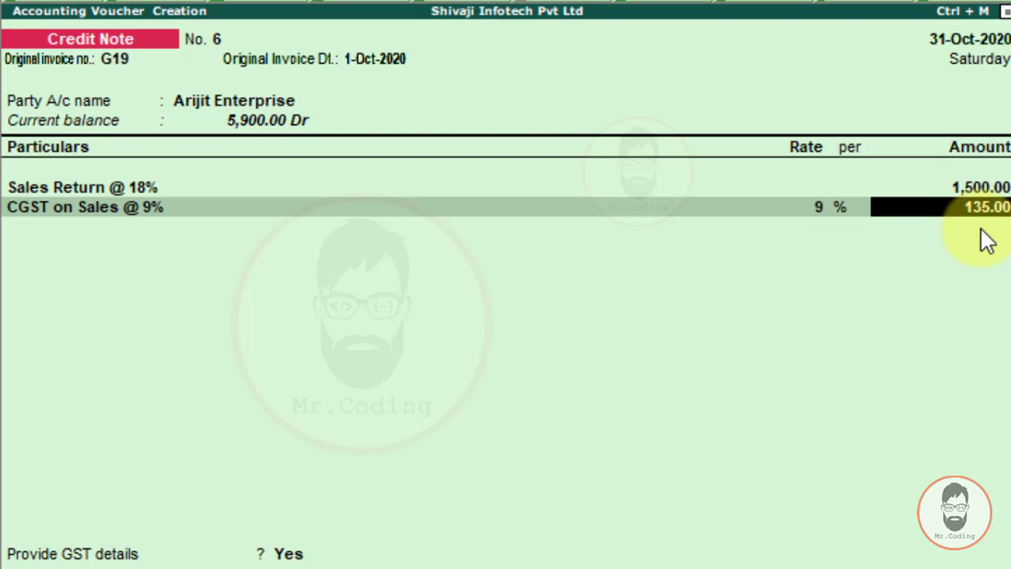
pyautogui.press('Return')
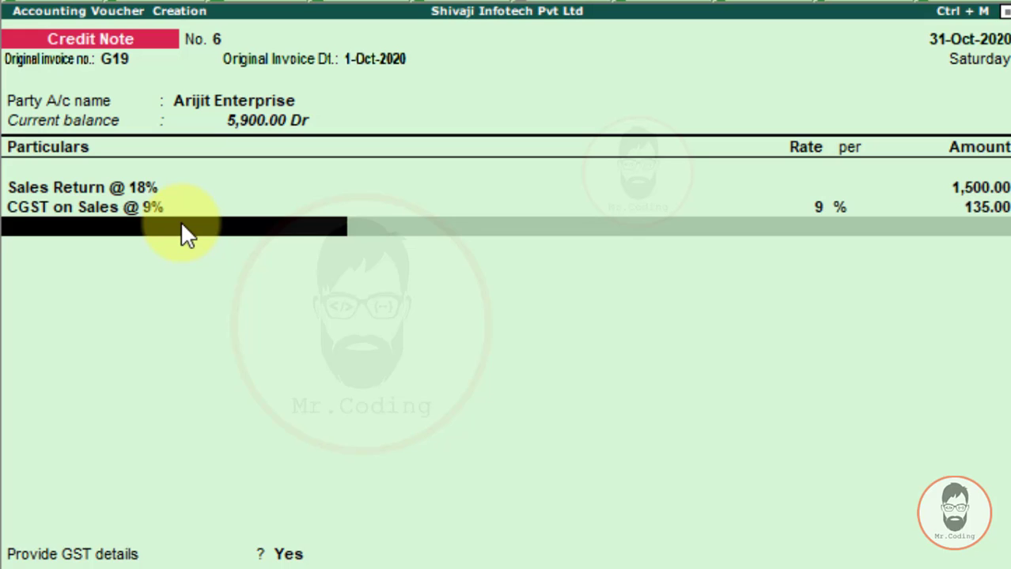
pyautogui.write('Sg')
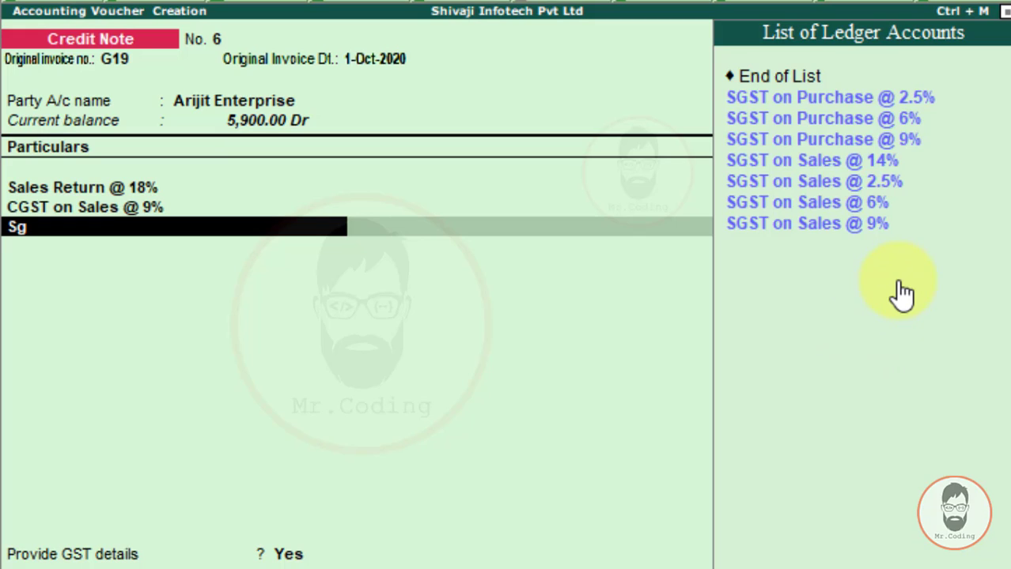
pyautogui.press('Down')
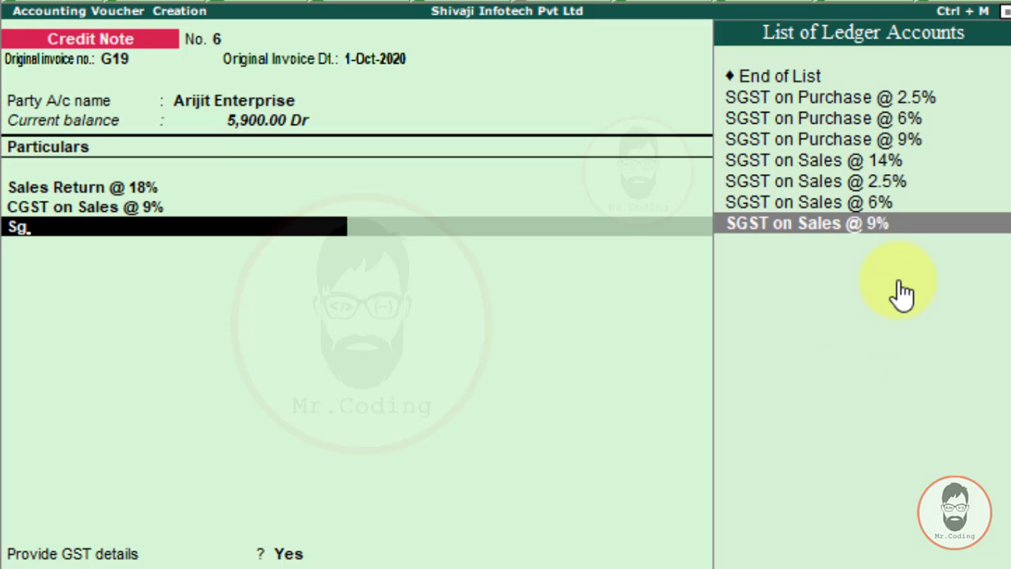
pyautogui.press('Return')
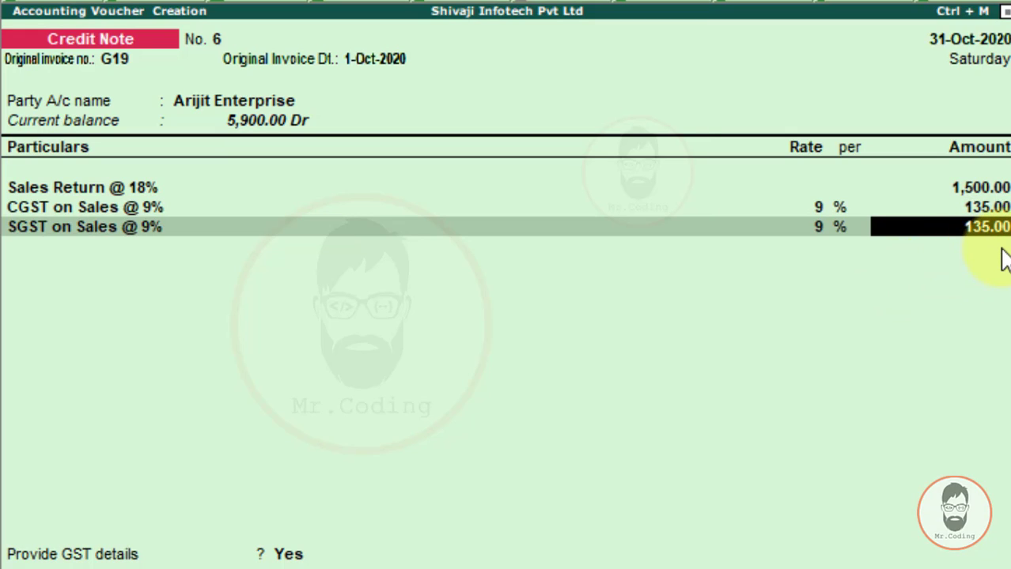
pyautogui.press('Return')
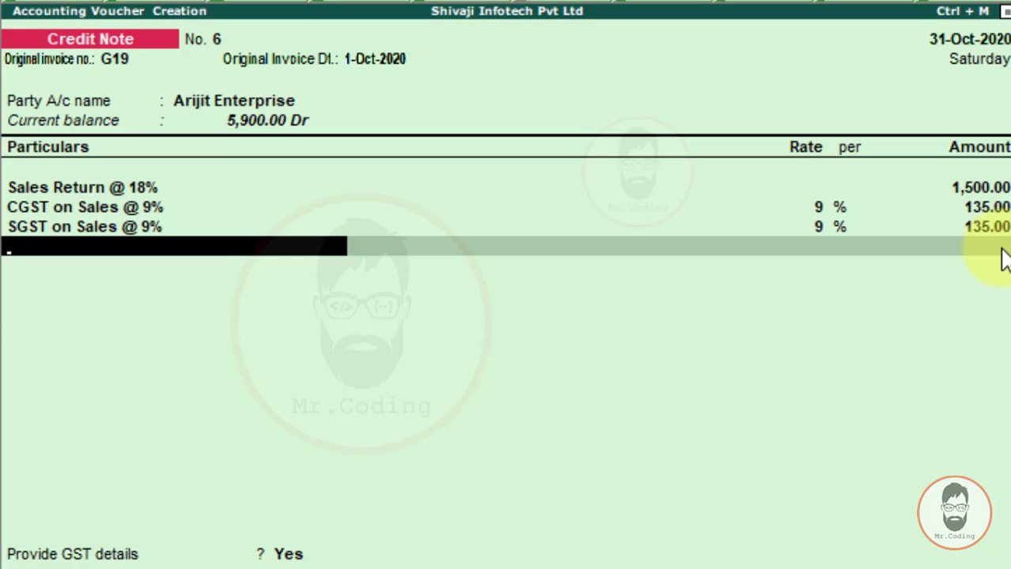
pyautogui.press('Return')
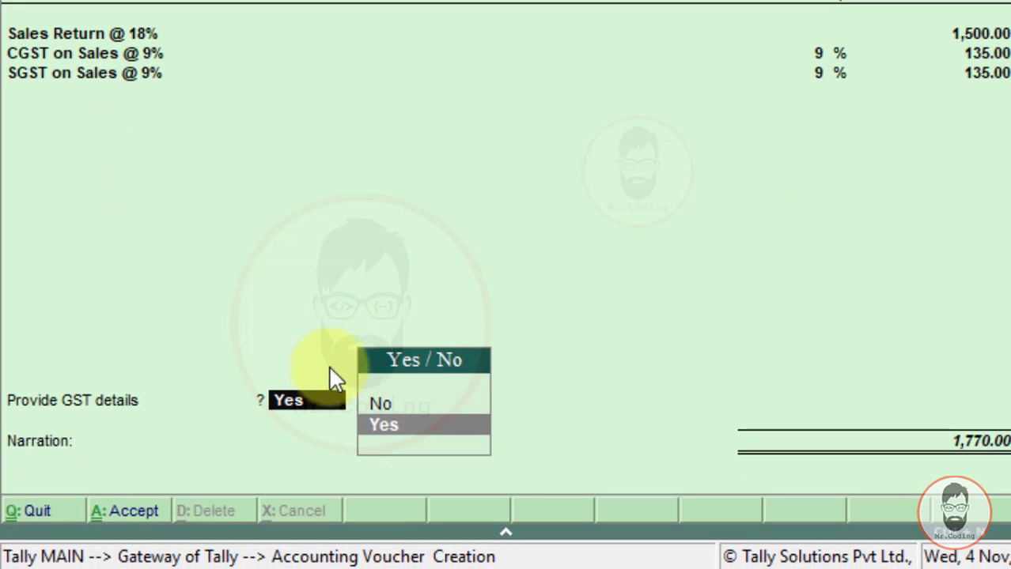
# Provide GST details with reason 01-Sales Return, buyer's debit note number 15 and date 31-10-2020.
pyautogui.click(419, 427)
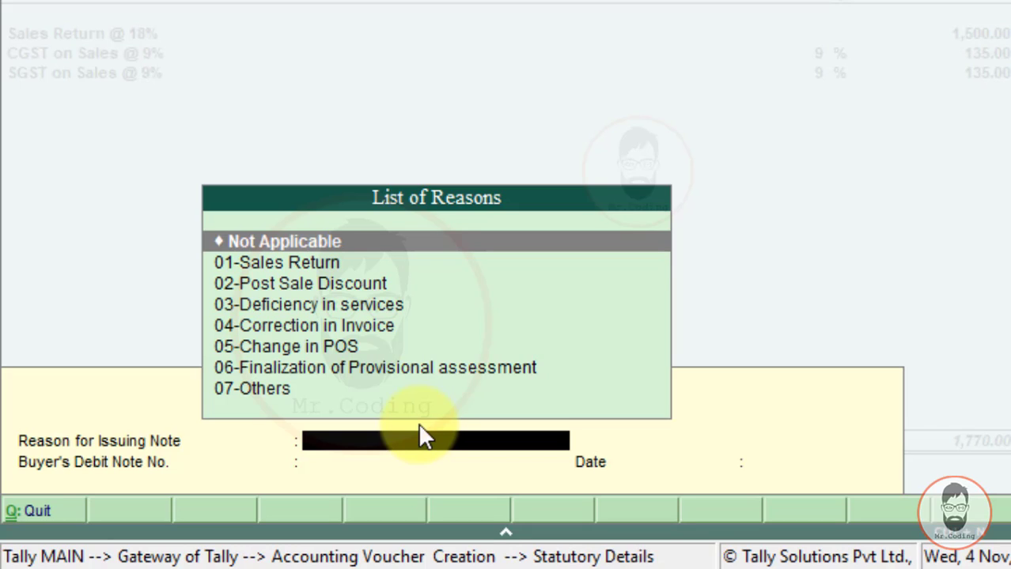
pyautogui.press('Down')
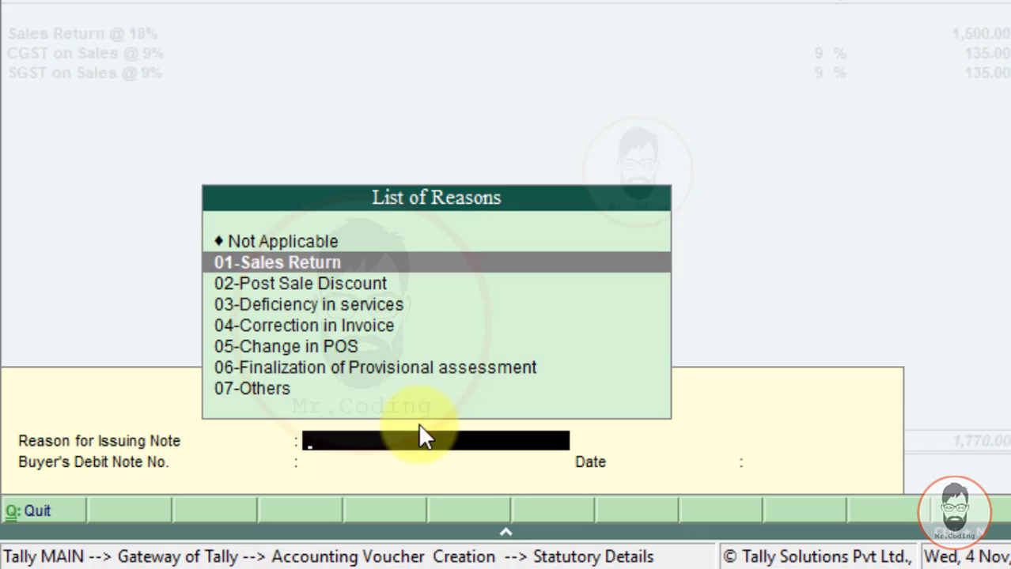
pyautogui.press('Return')
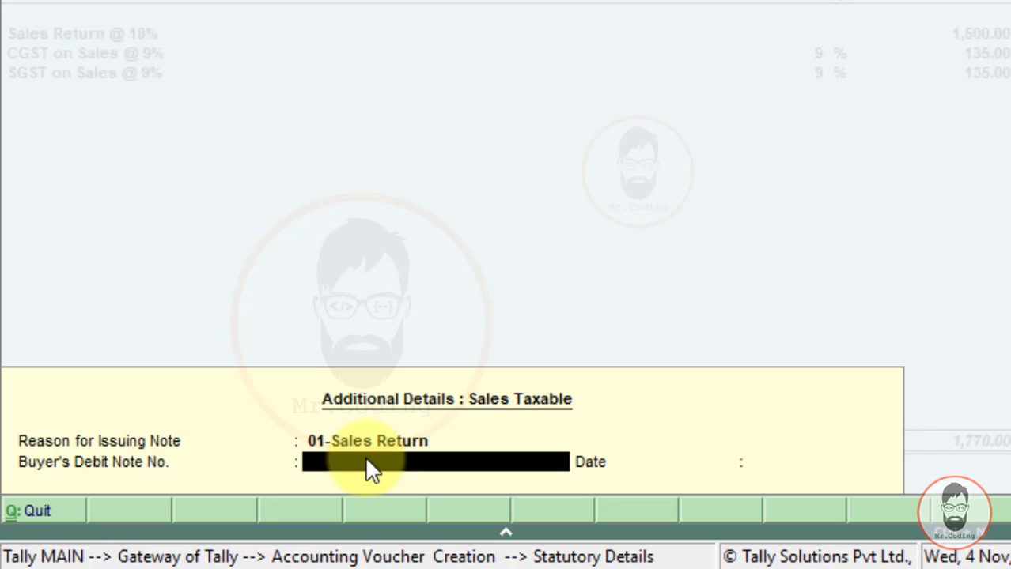
pyautogui.write('15')
pyautogui.press('Return')
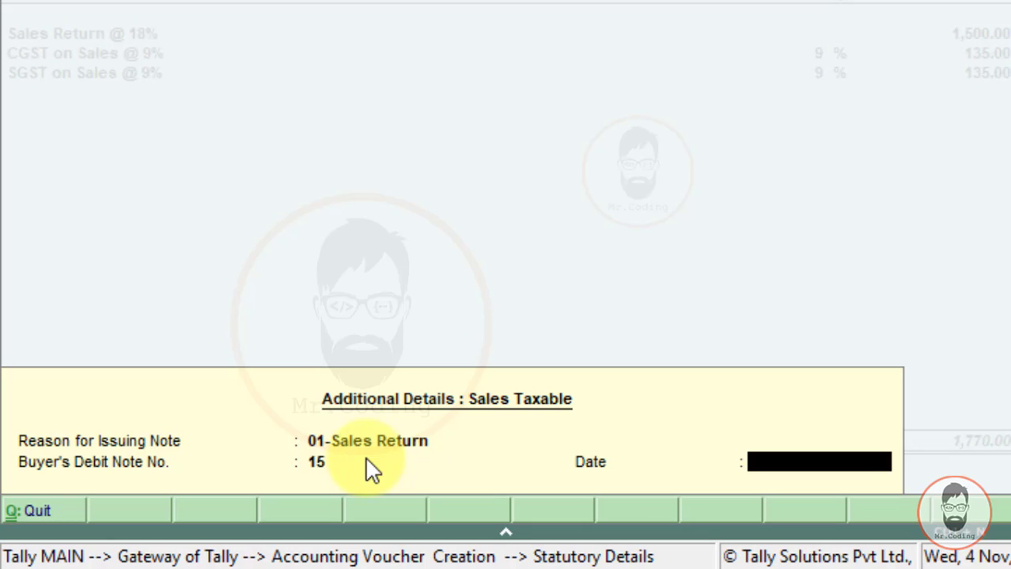
pyautogui.write('31-10-2020')
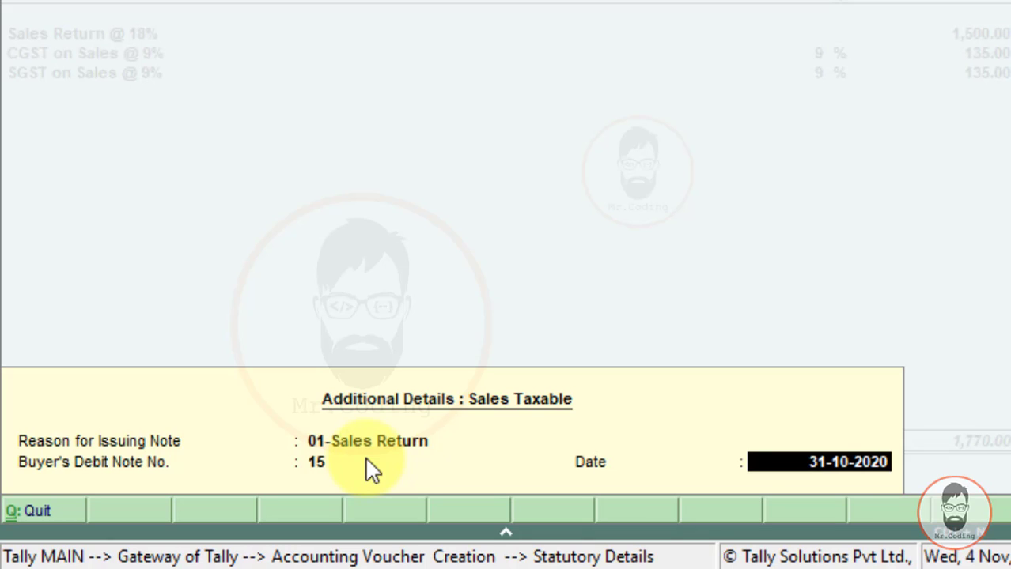
pyautogui.press('Return')
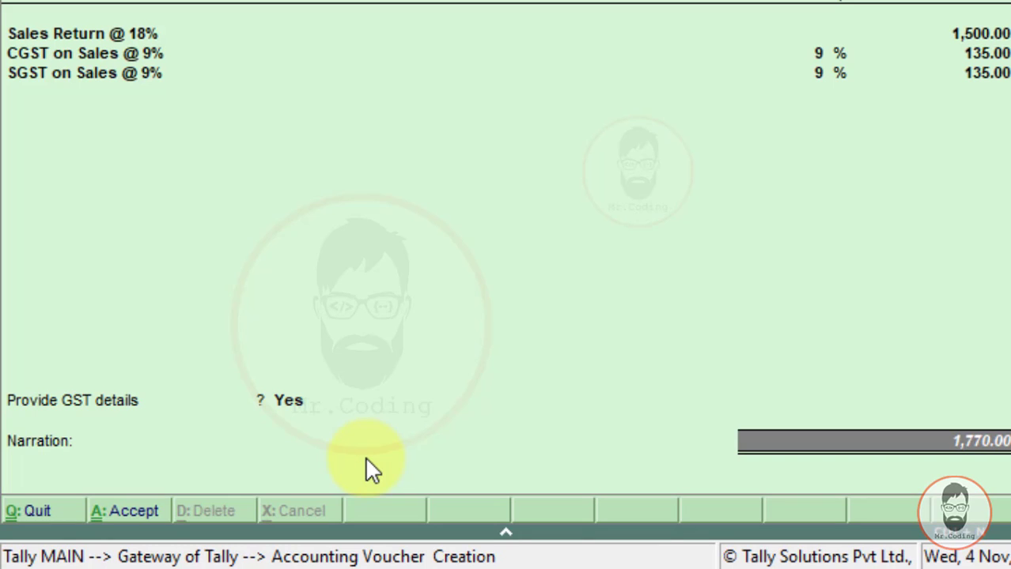
# Leave the narration empty and save the credit note voucher.
pyautogui.press('Return')
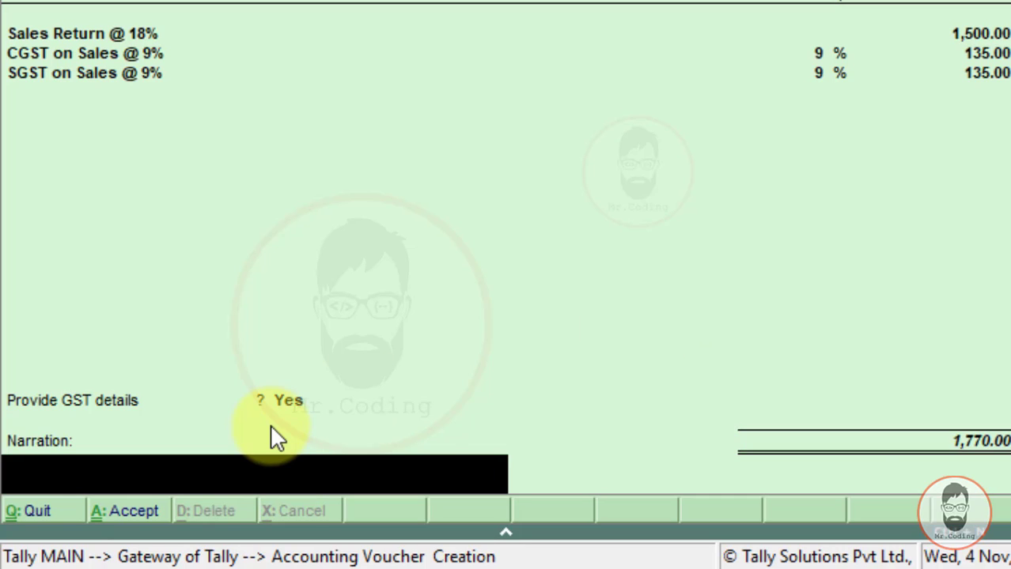
pyautogui.press('Return')
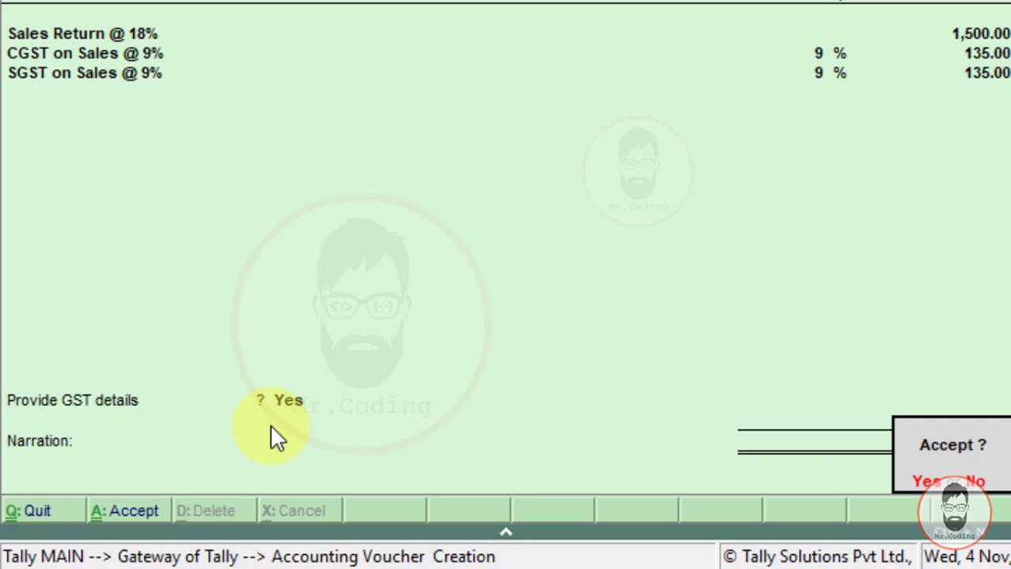
pyautogui.press('Return')
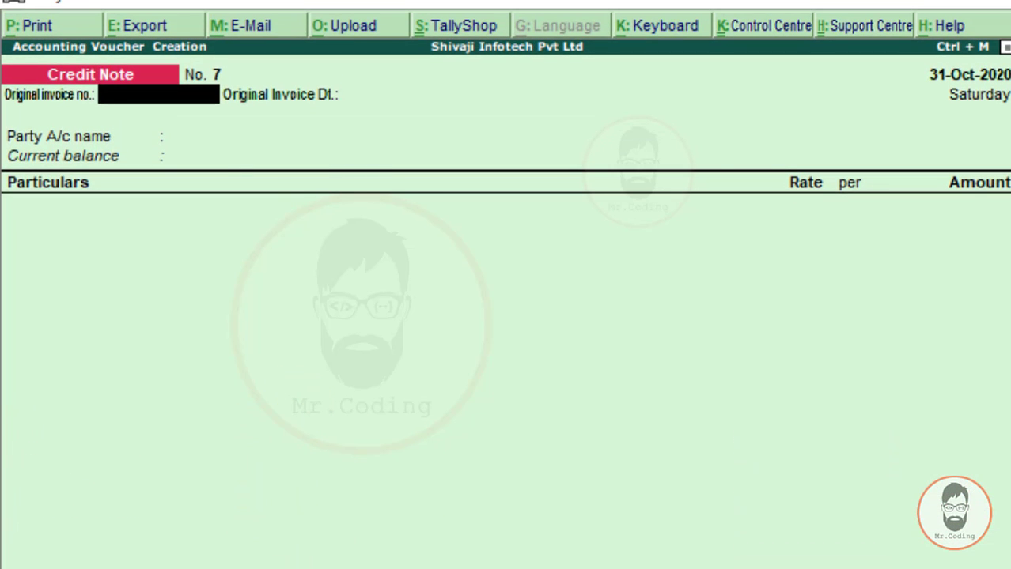
# Switch to the Word exercise document and go back to the first credit note exercise, for invoice G17.
pyautogui.hotkey('alt', 'Tab')
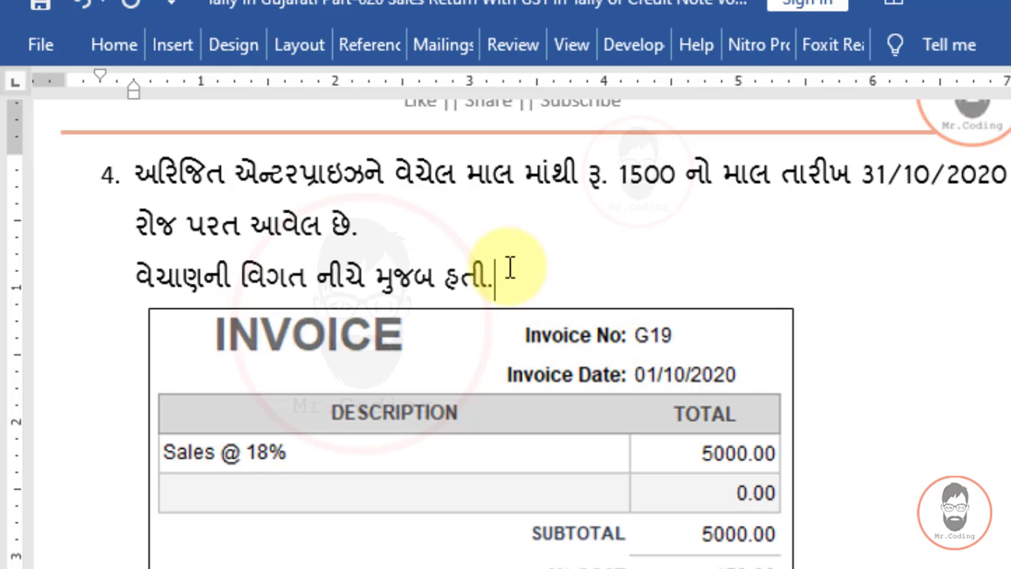
pyautogui.scroll(15, 509, 269)
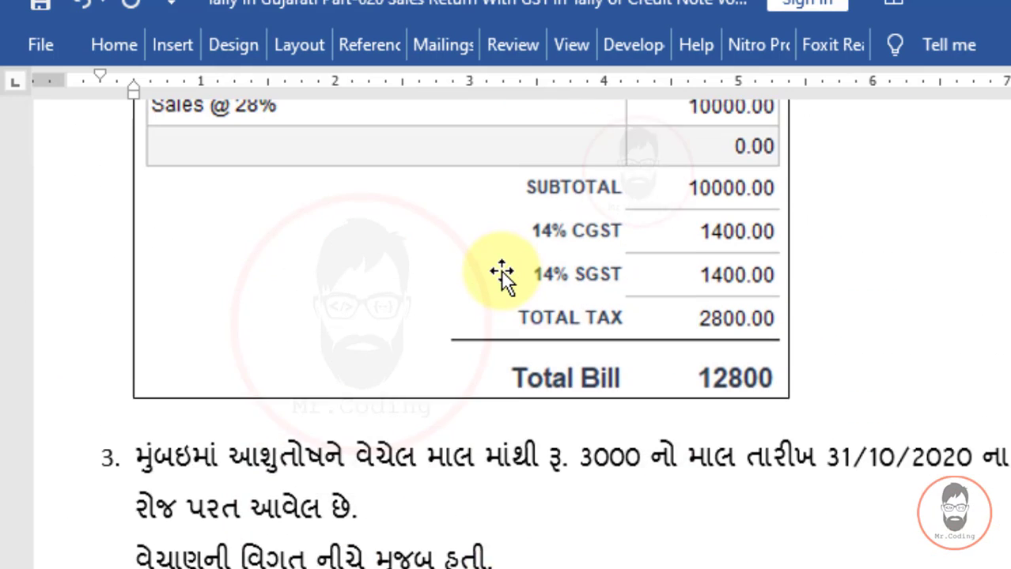
pyautogui.scroll(15, 502, 273)
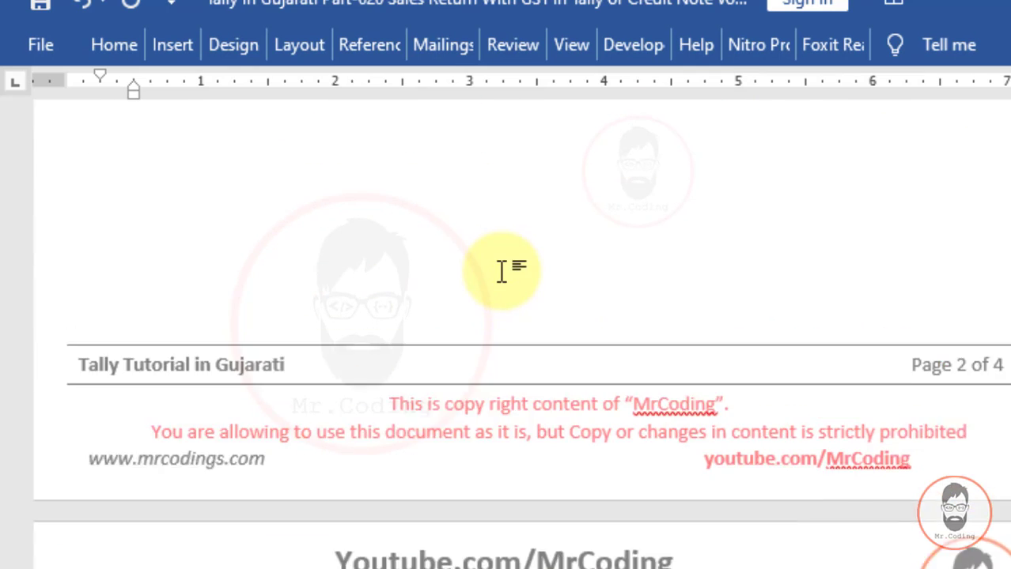
pyautogui.scroll(15, 501, 271)
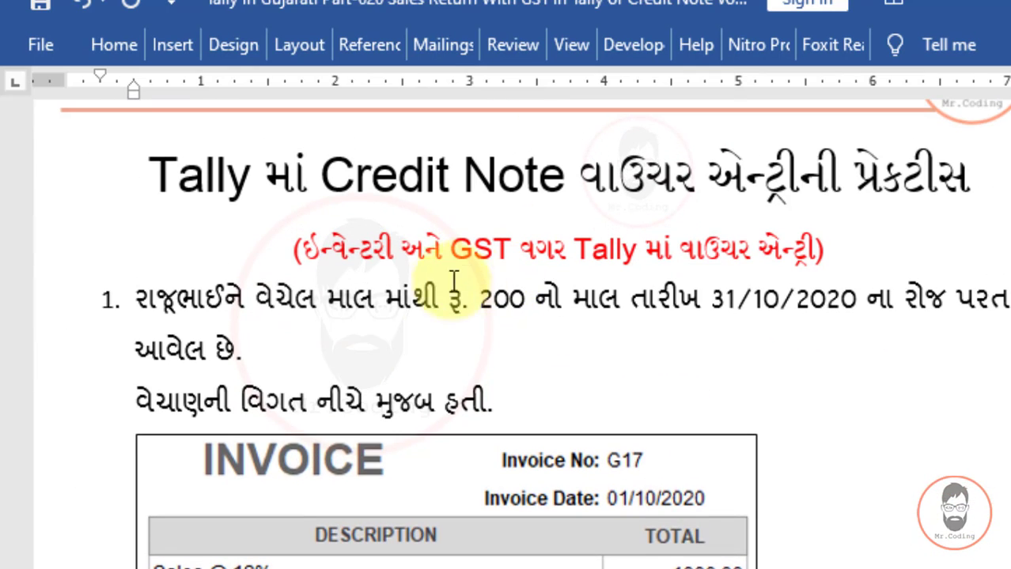